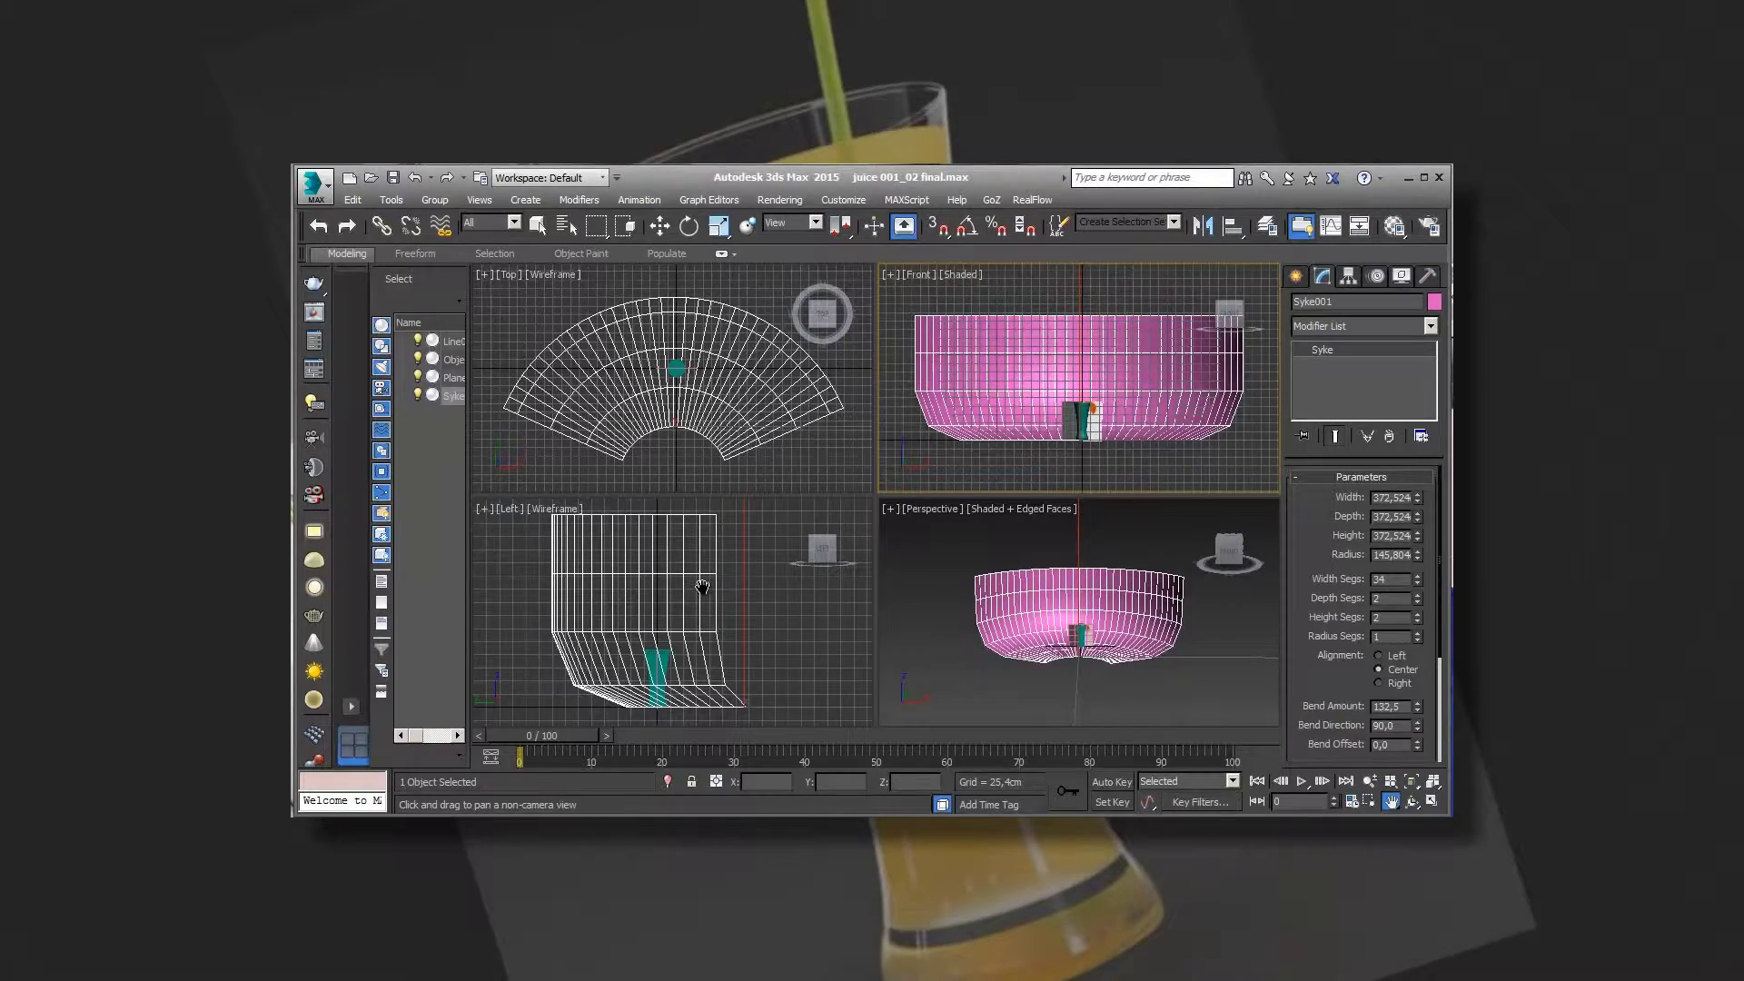
Reduce Syke001's width and height, add segments, and set its bend amount to 147,5.
click(660, 226)
mouse_move(1417, 497)
mouse_down()
mouse_move(1422, 475)
mouse_move(1418, 582)
mouse_up()
mouse_move(1417, 617)
mouse_down()
mouse_move(1420, 643)
mouse_move(1419, 619)
mouse_up()
drag(1418, 497, 1418, 545)
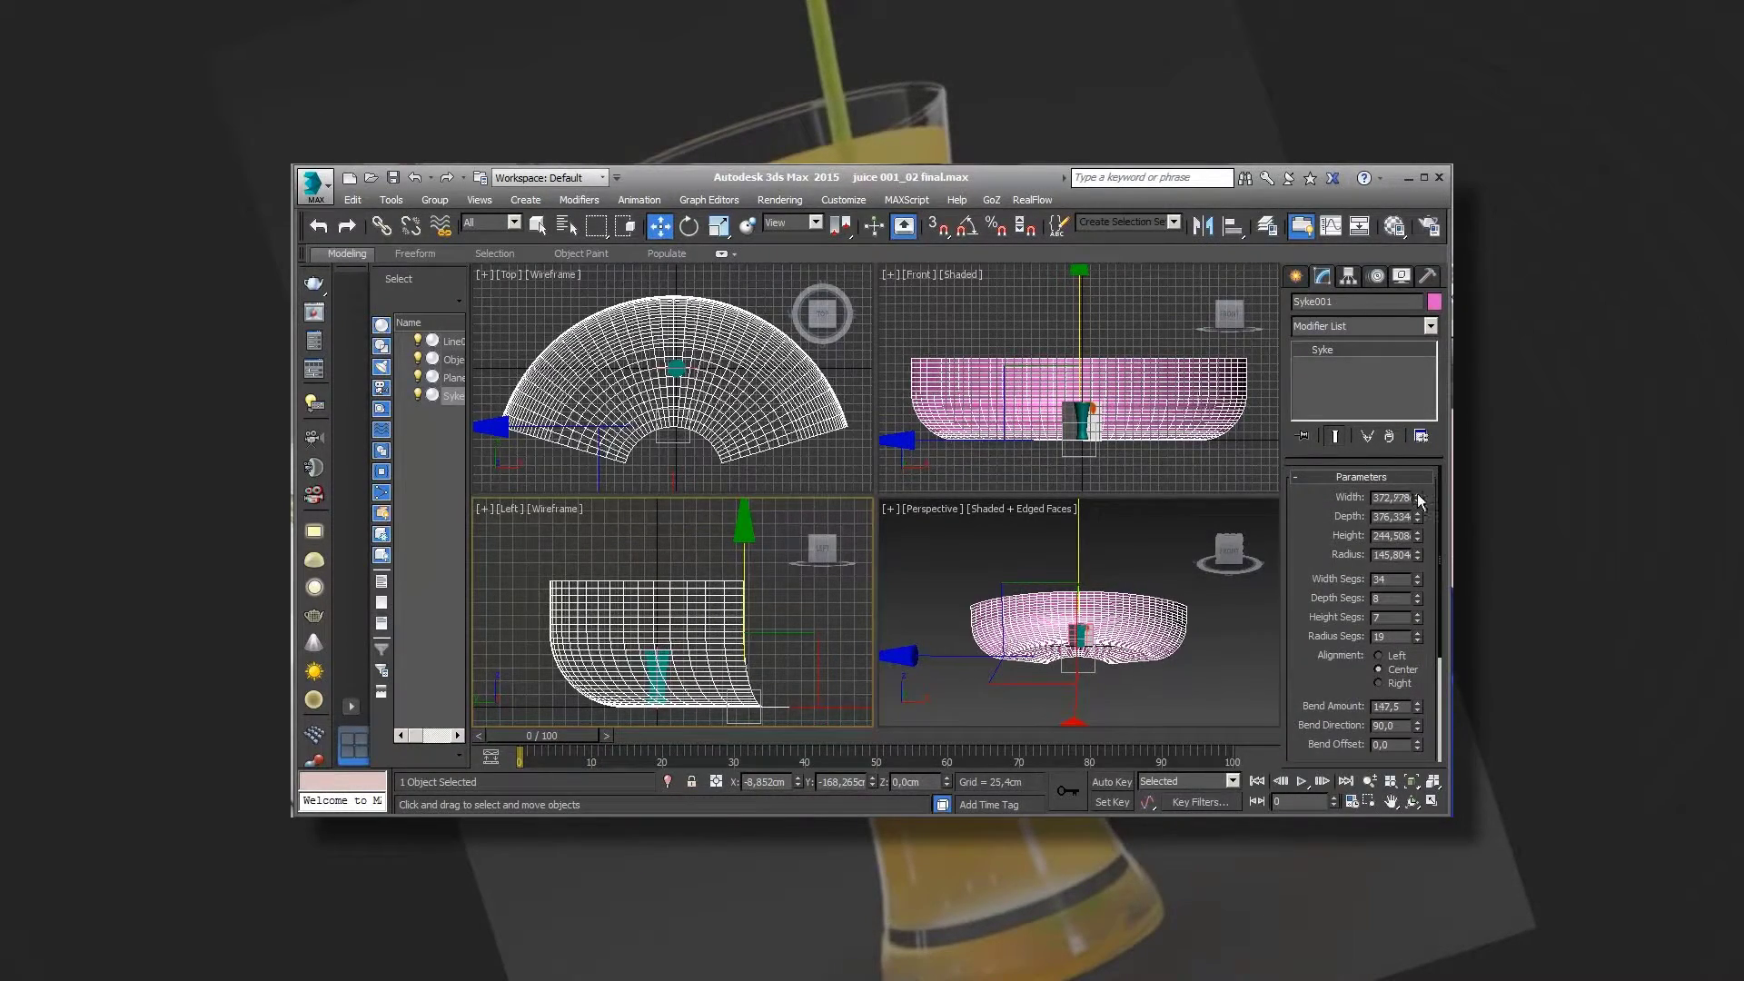
drag(1418, 706, 1418, 695)
drag(1418, 497, 1418, 506)
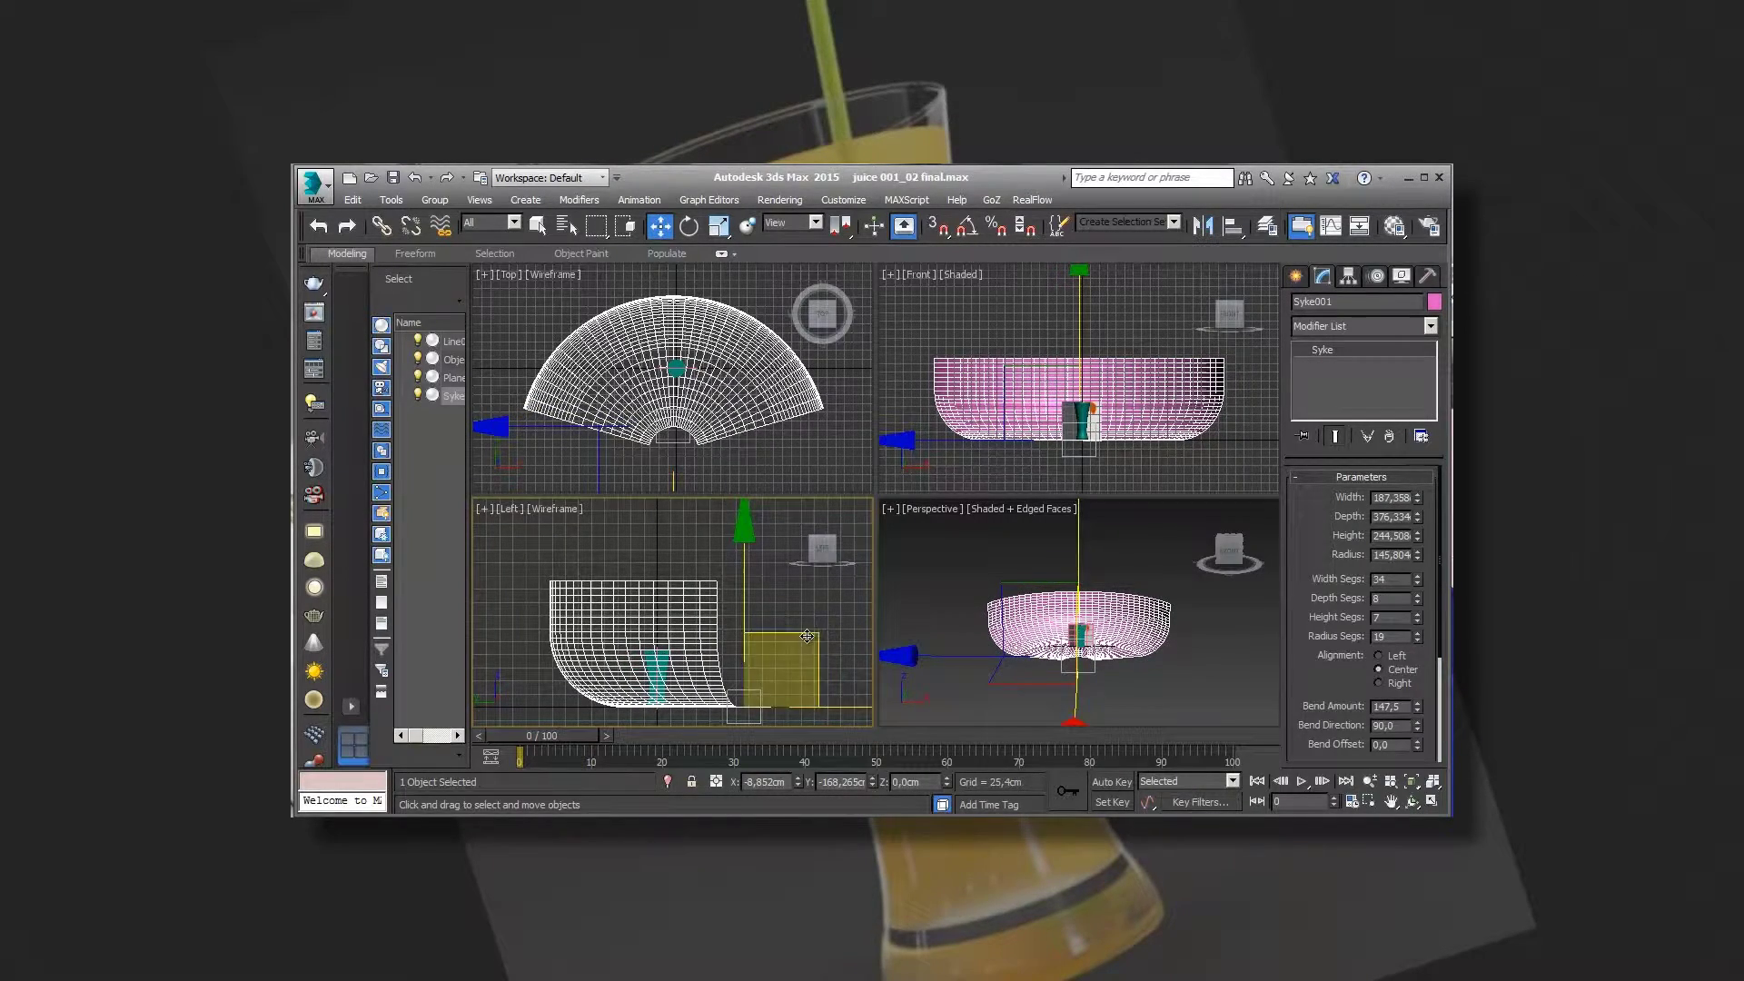
click(1350, 277)
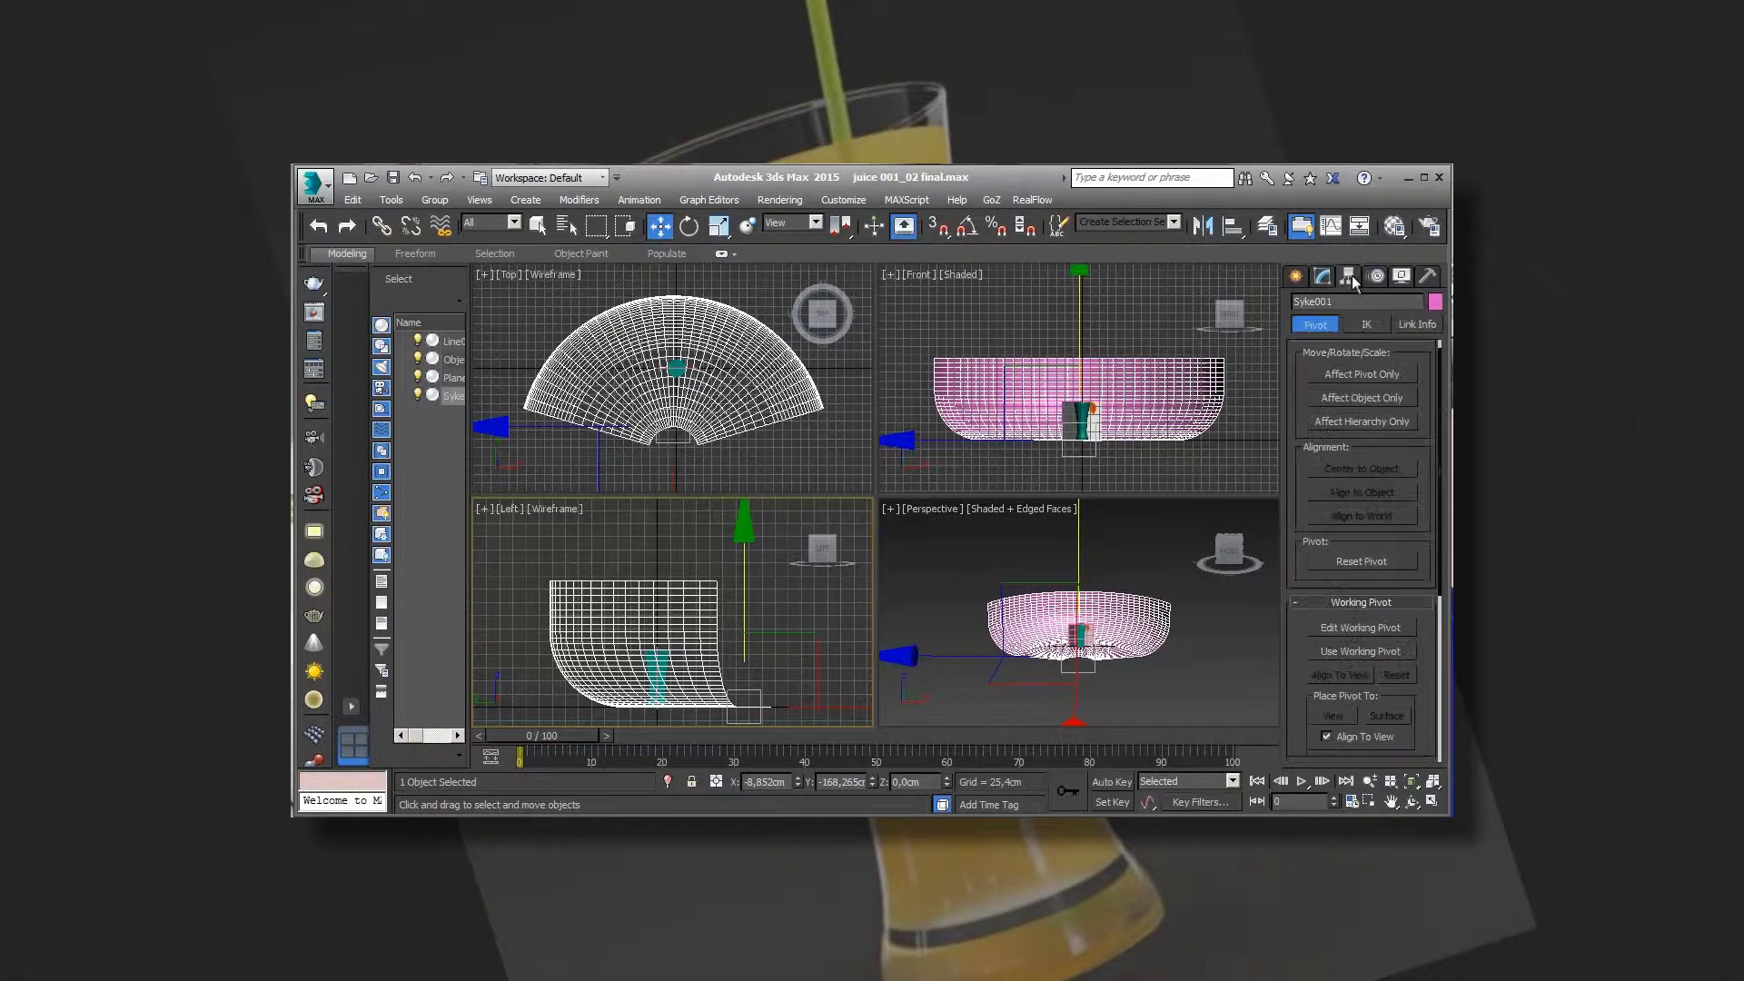
Create a VRayPhysicalCamera in the Left view aimed at the glass.
click(1323, 276)
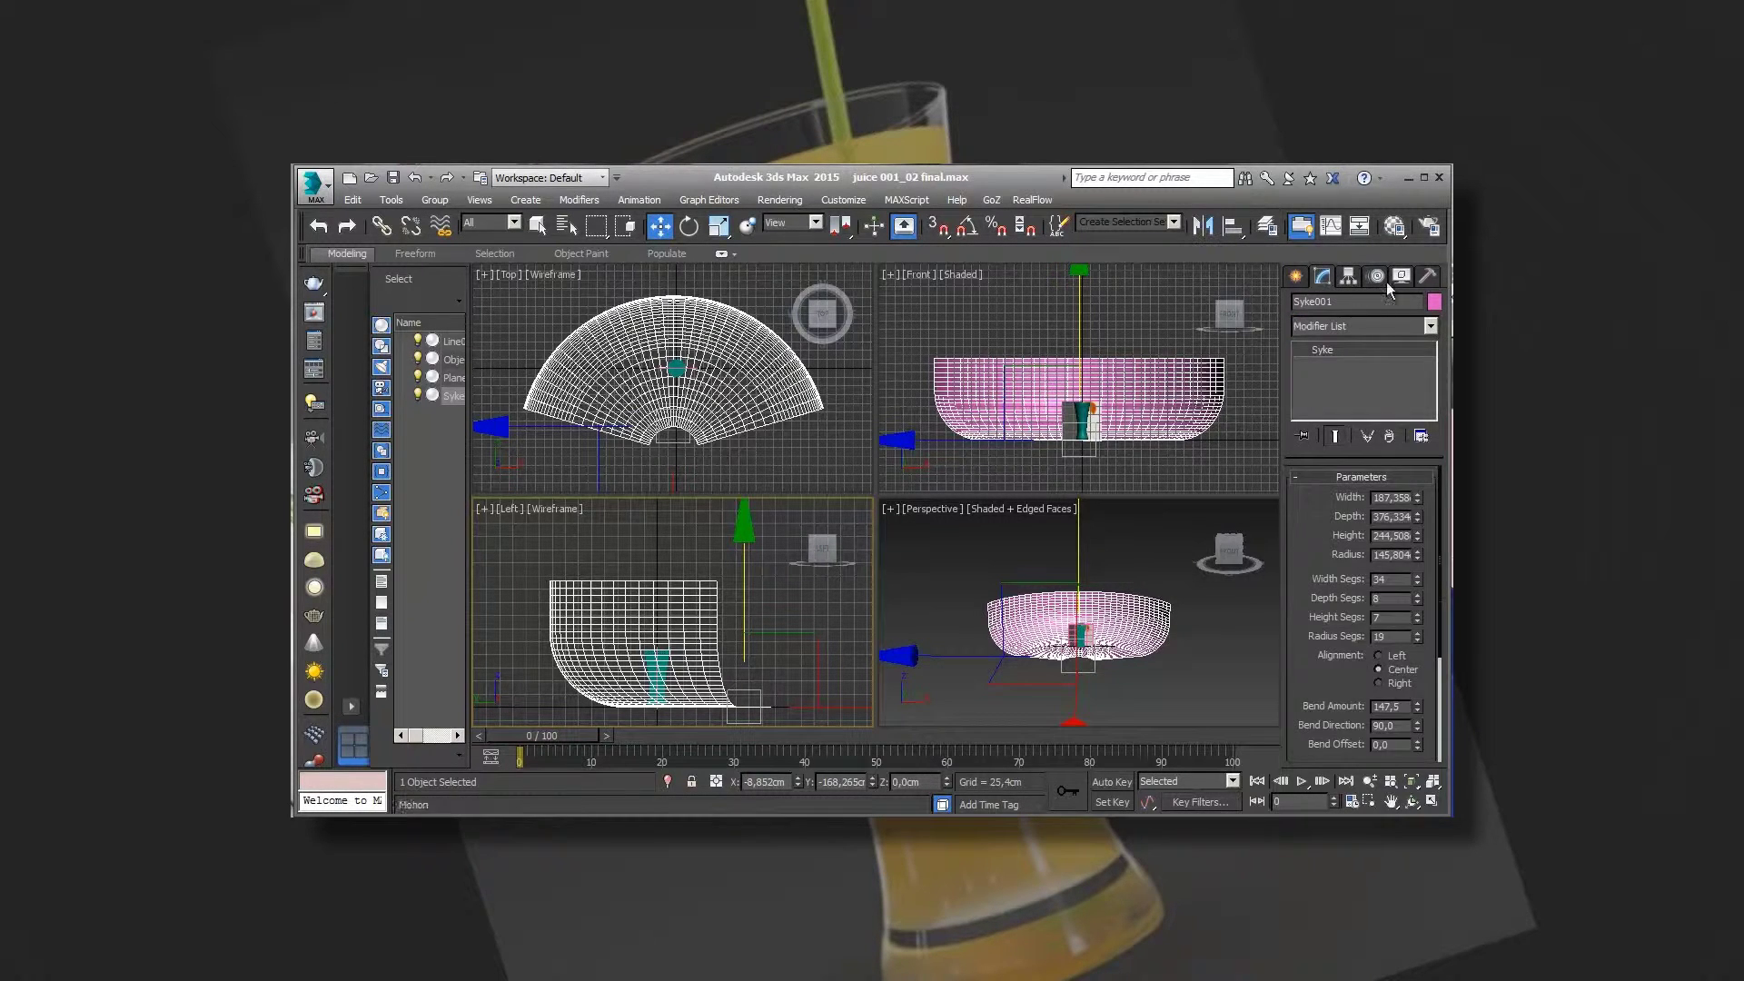
click(1366, 306)
click(1430, 331)
click(1350, 357)
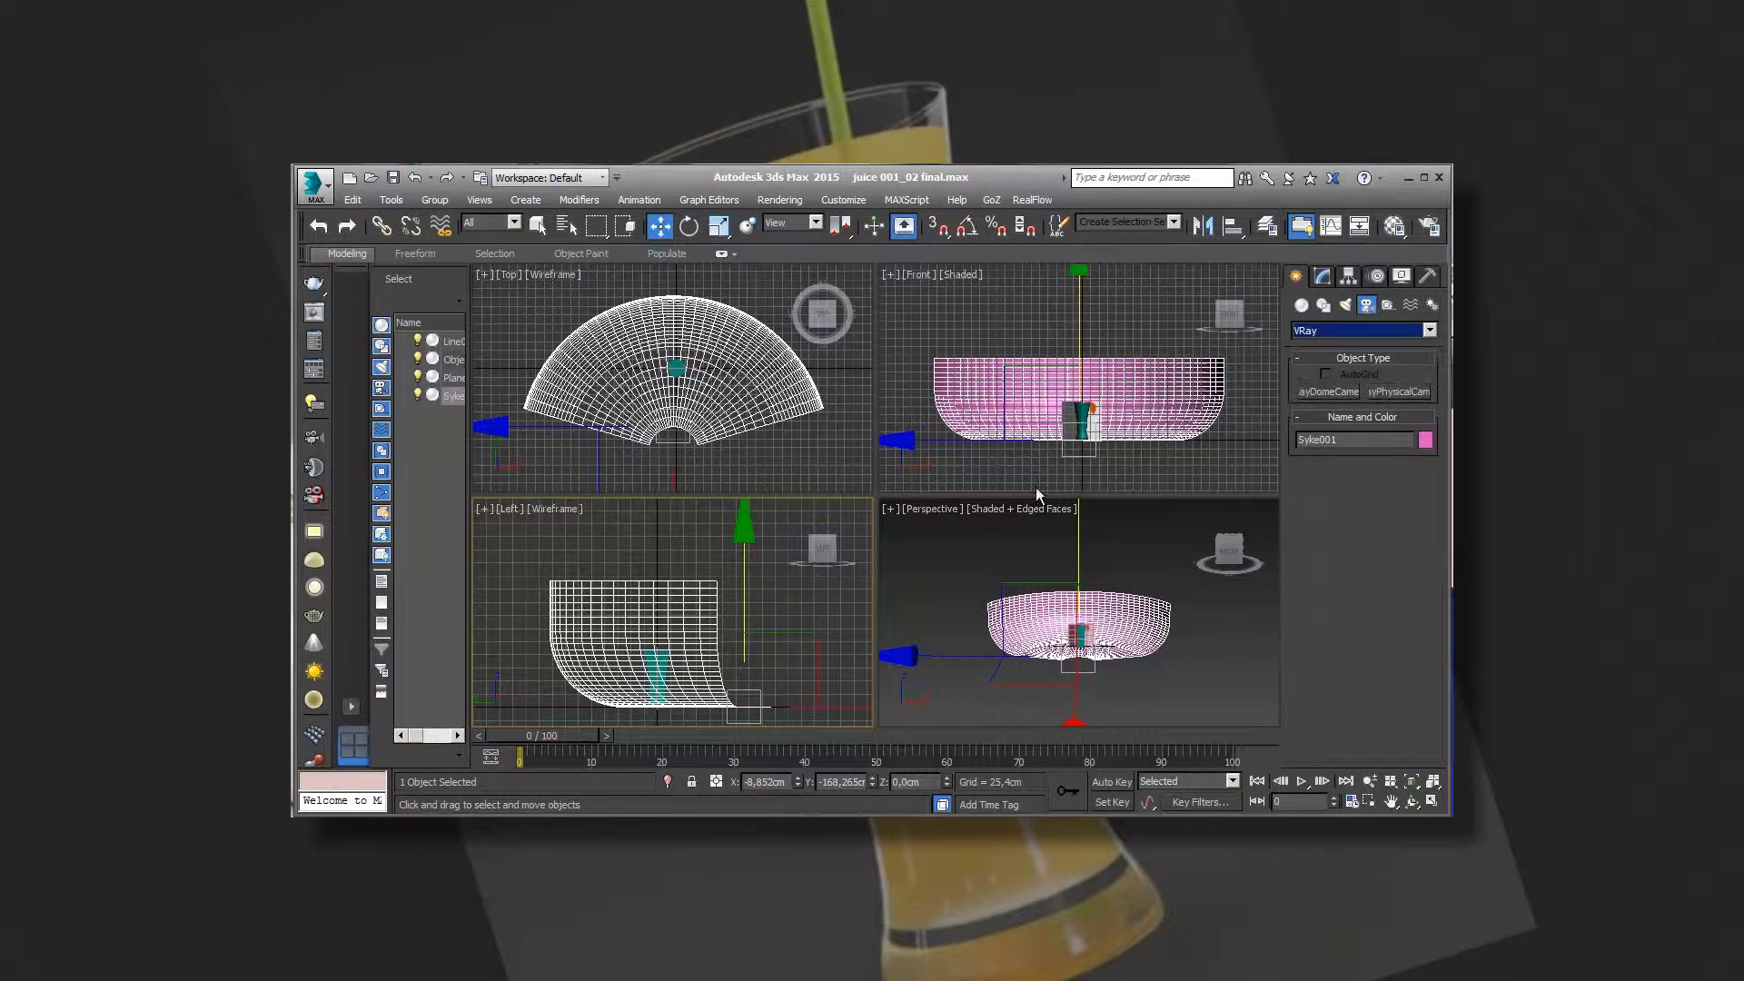
click(1399, 392)
drag(809, 664, 676, 672)
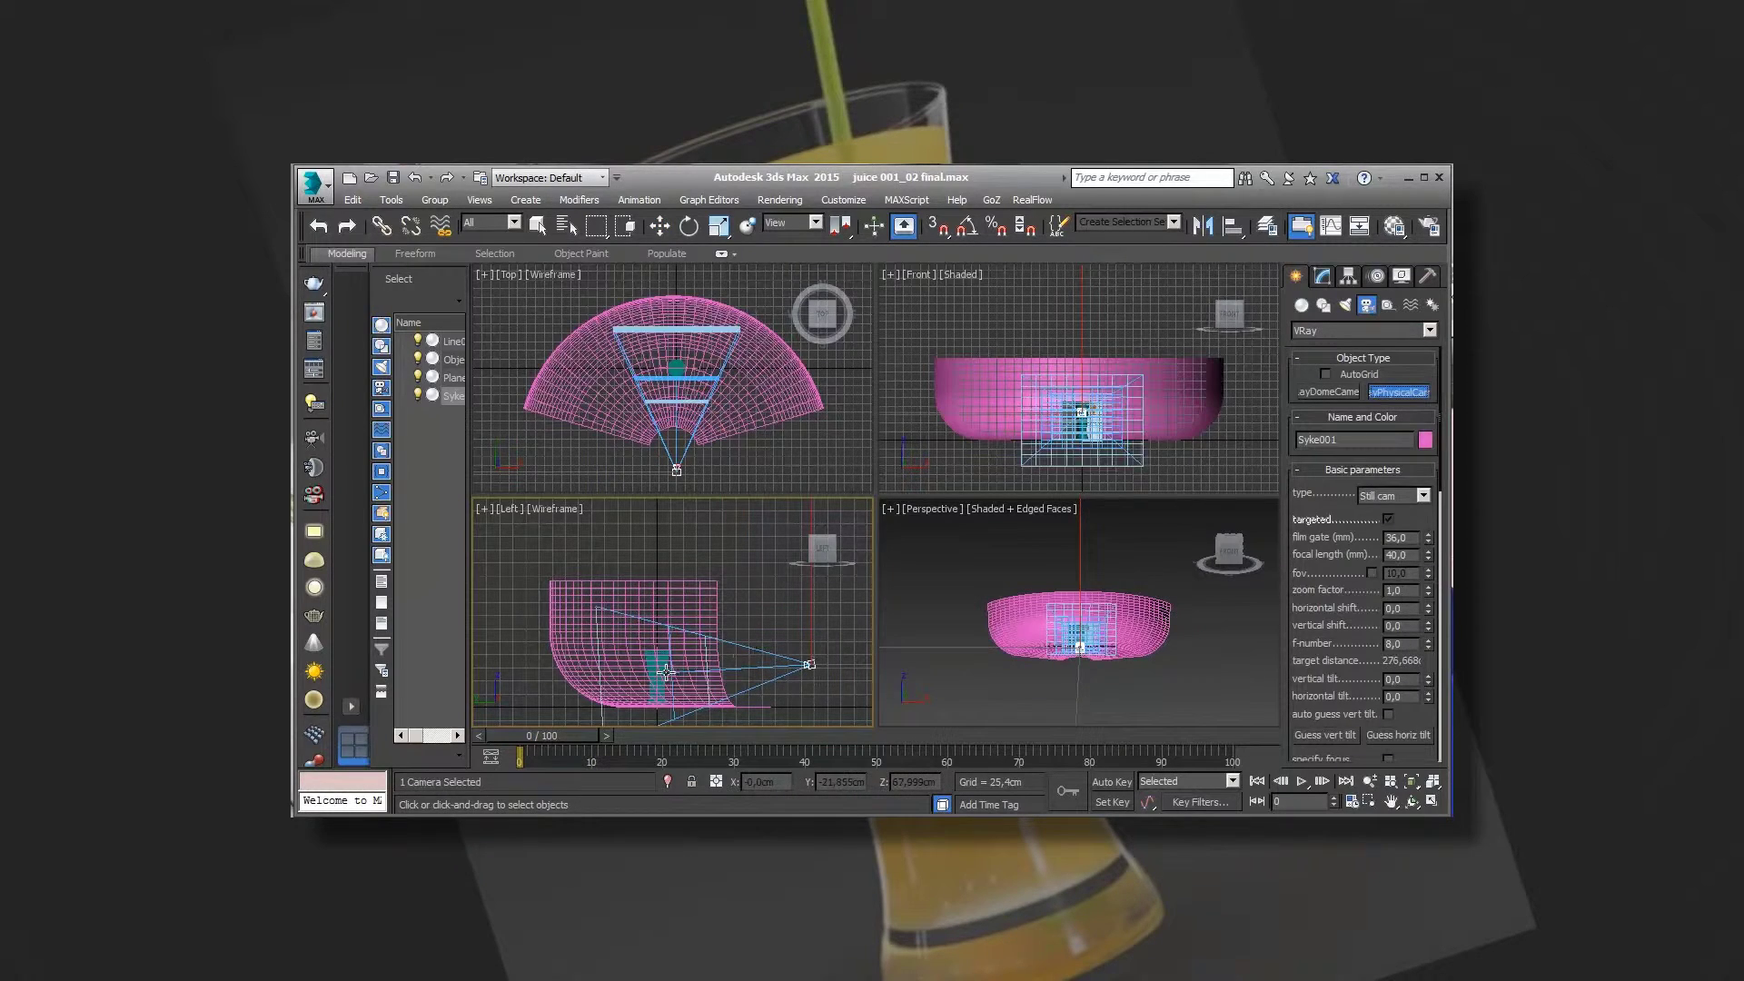
right_click(929, 513)
Set a viewport to look through VRayCam001 and run a test render.
click(930, 512)
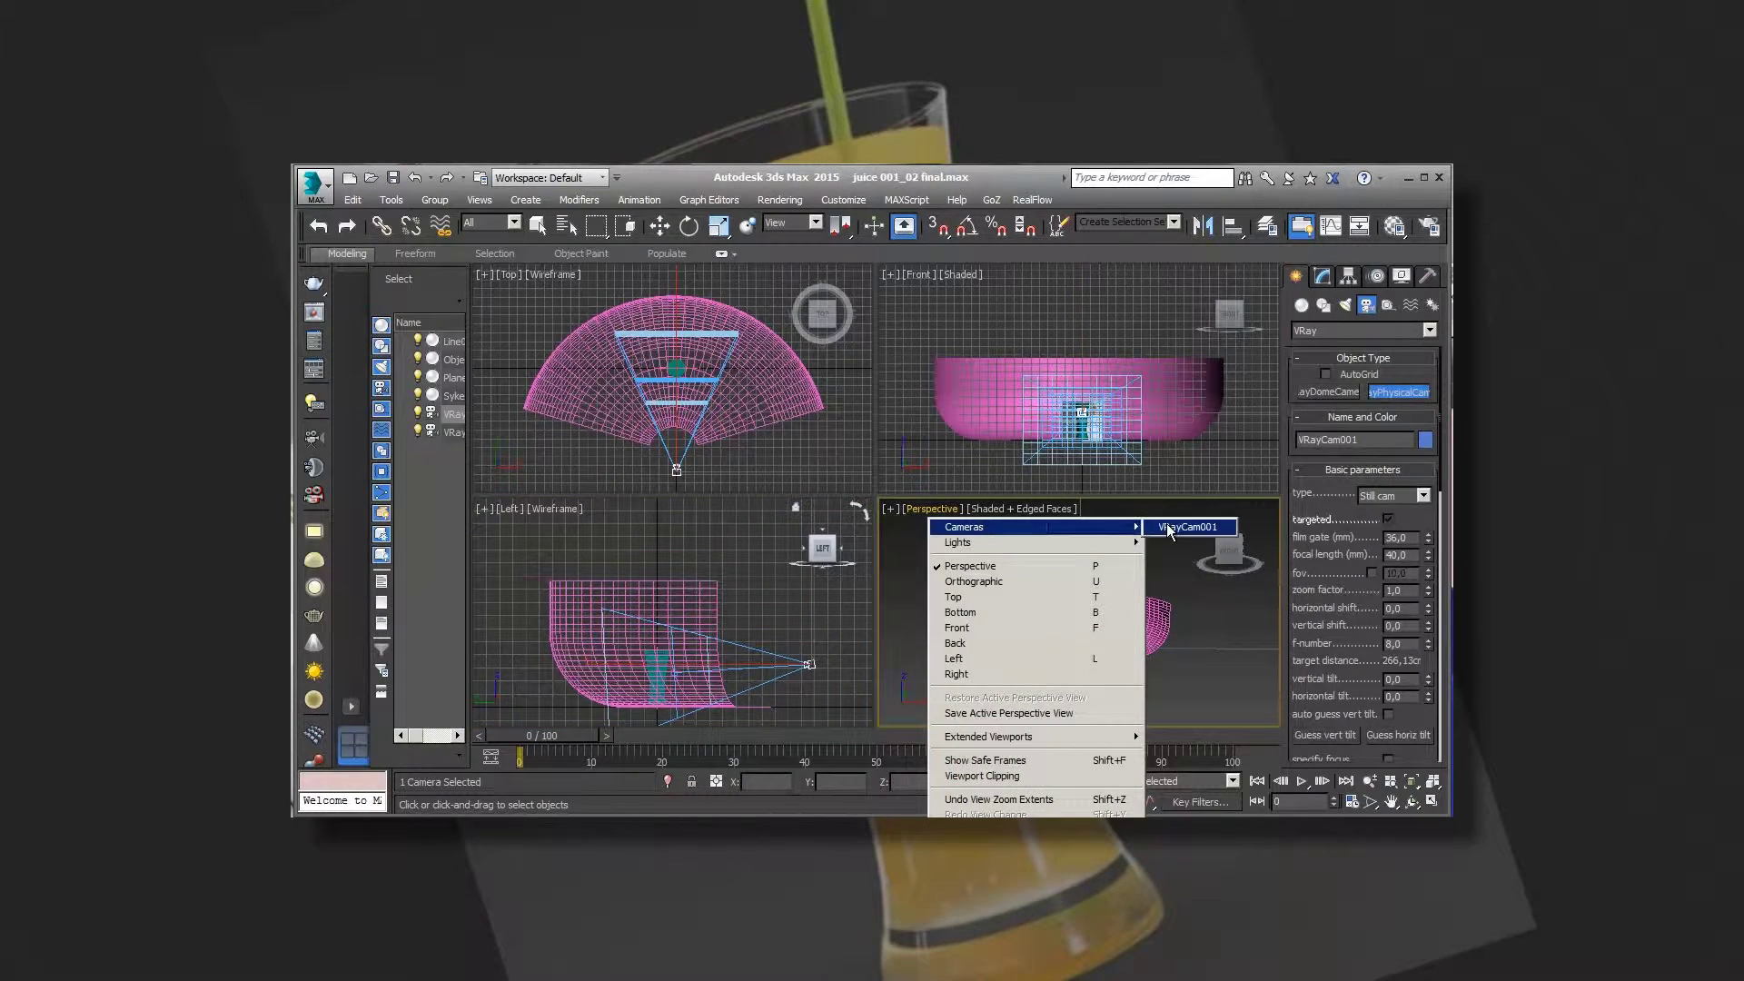
click(1156, 525)
click(779, 200)
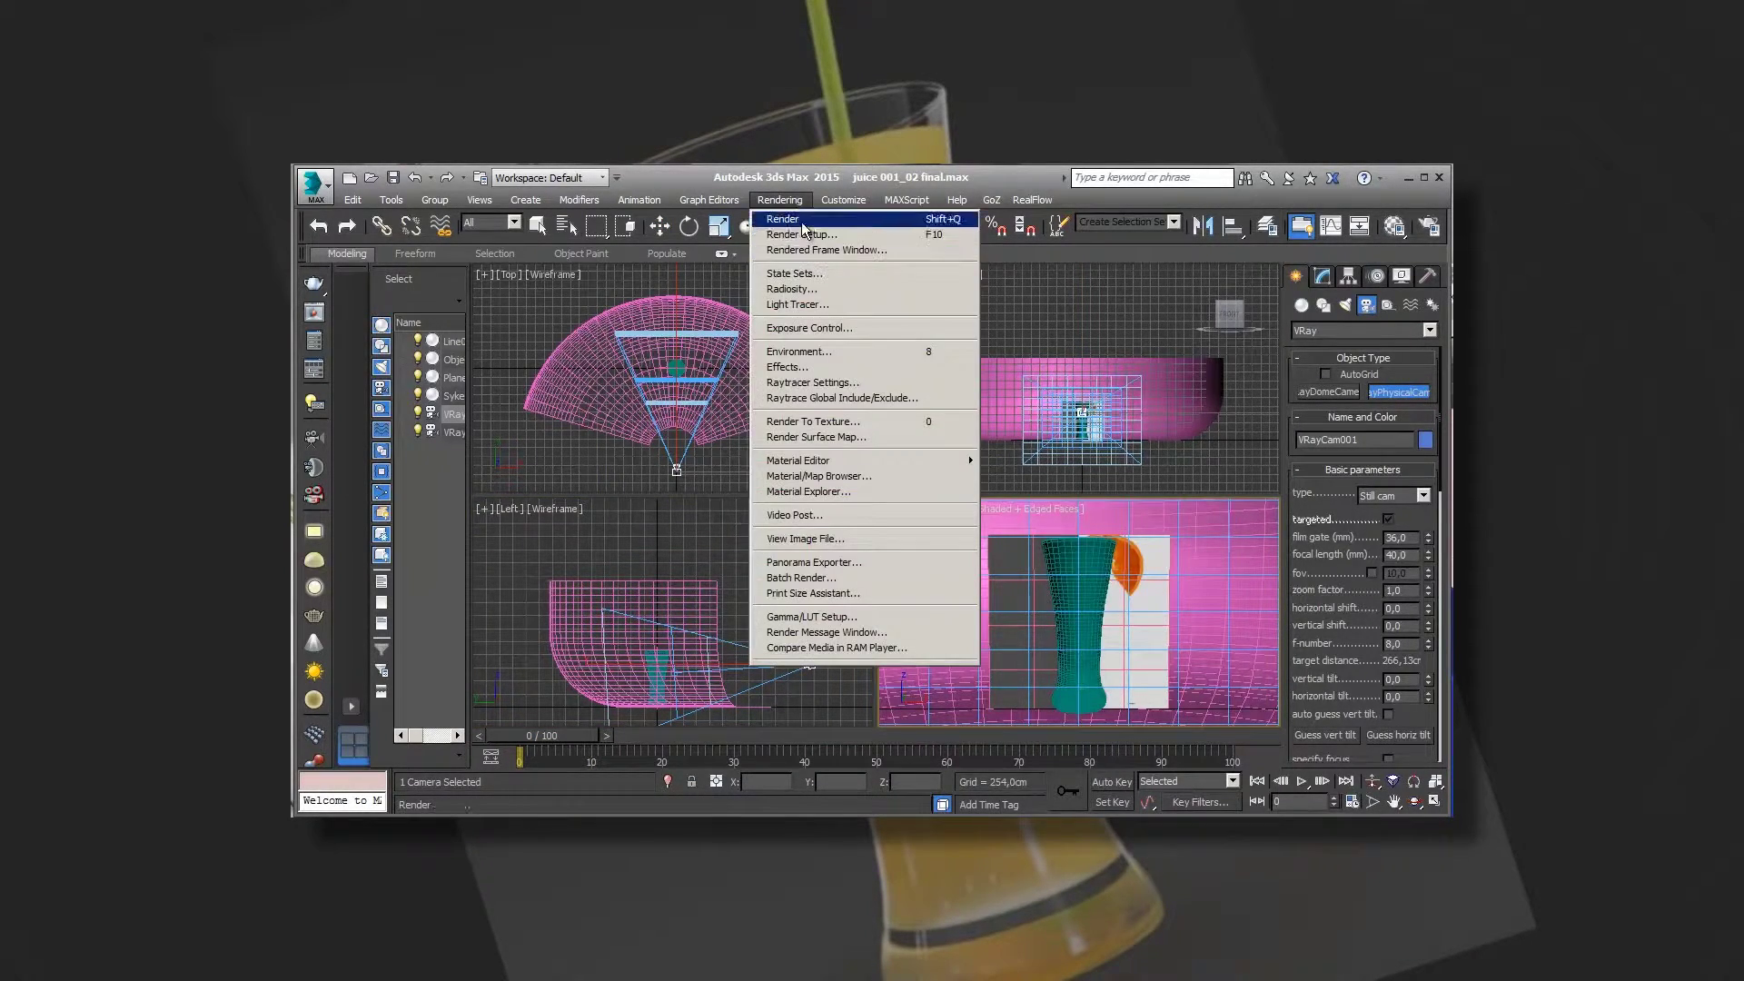
click(1040, 224)
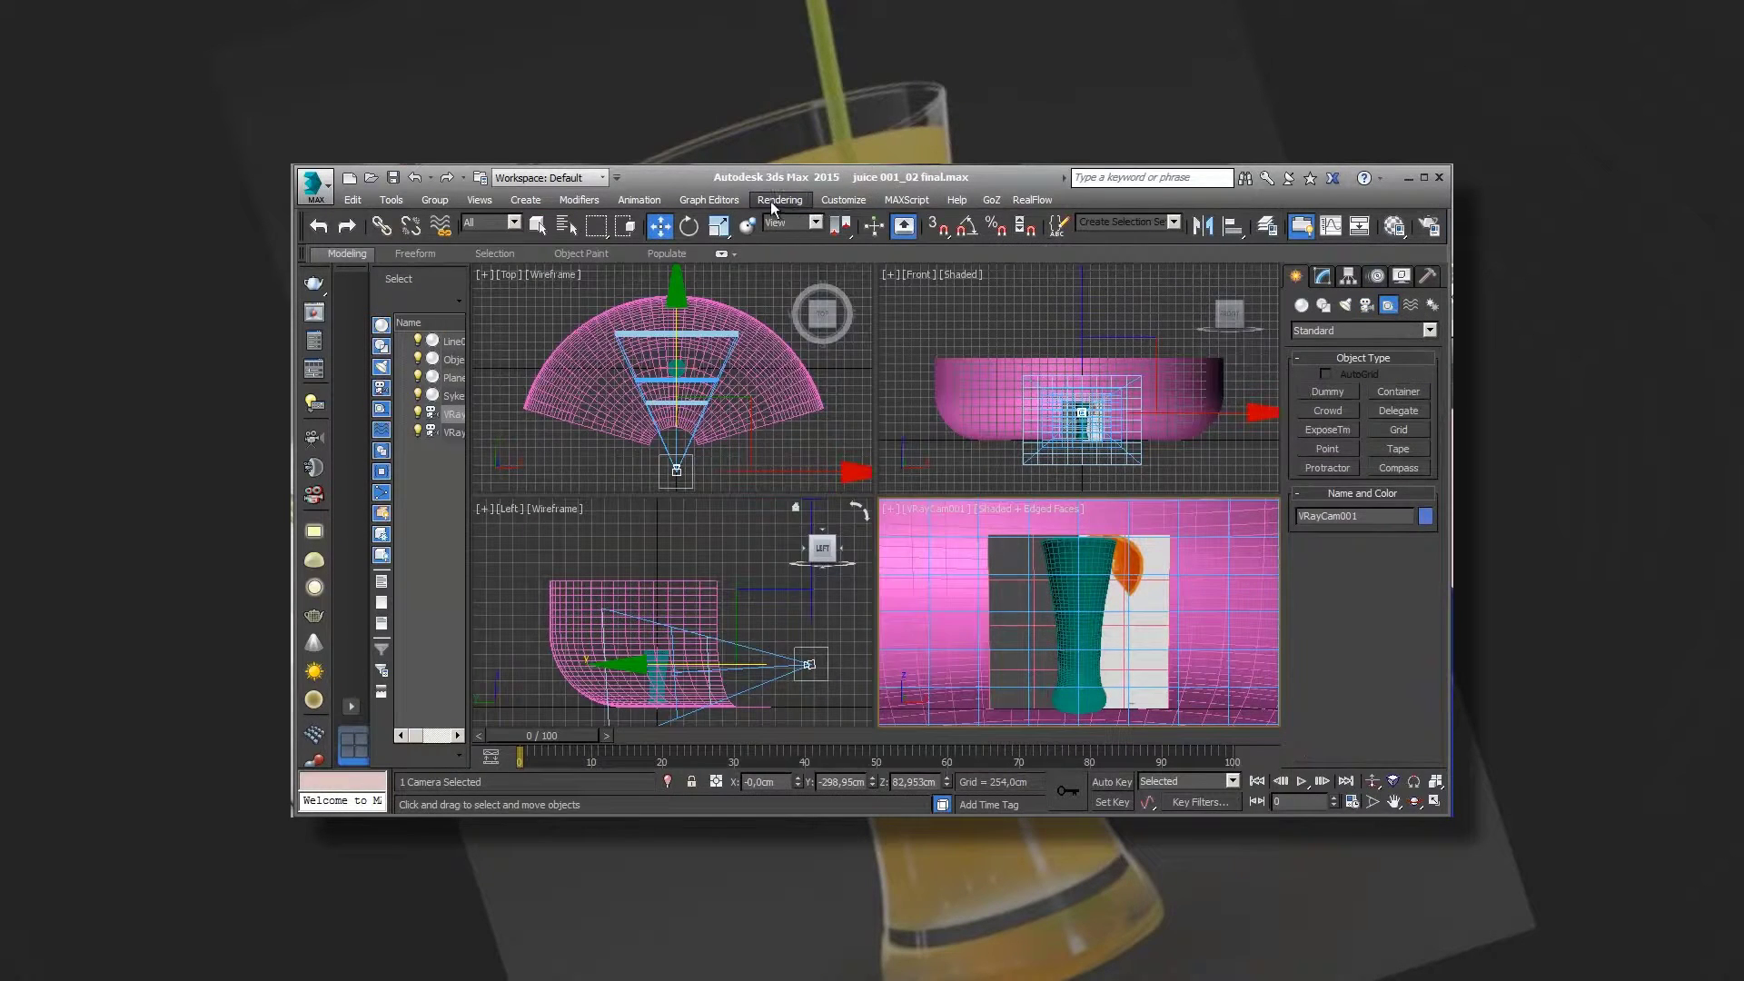
click(779, 200)
Assign V-Ray Adv 3.00.07 as the production renderer in Render Setup.
key(F10)
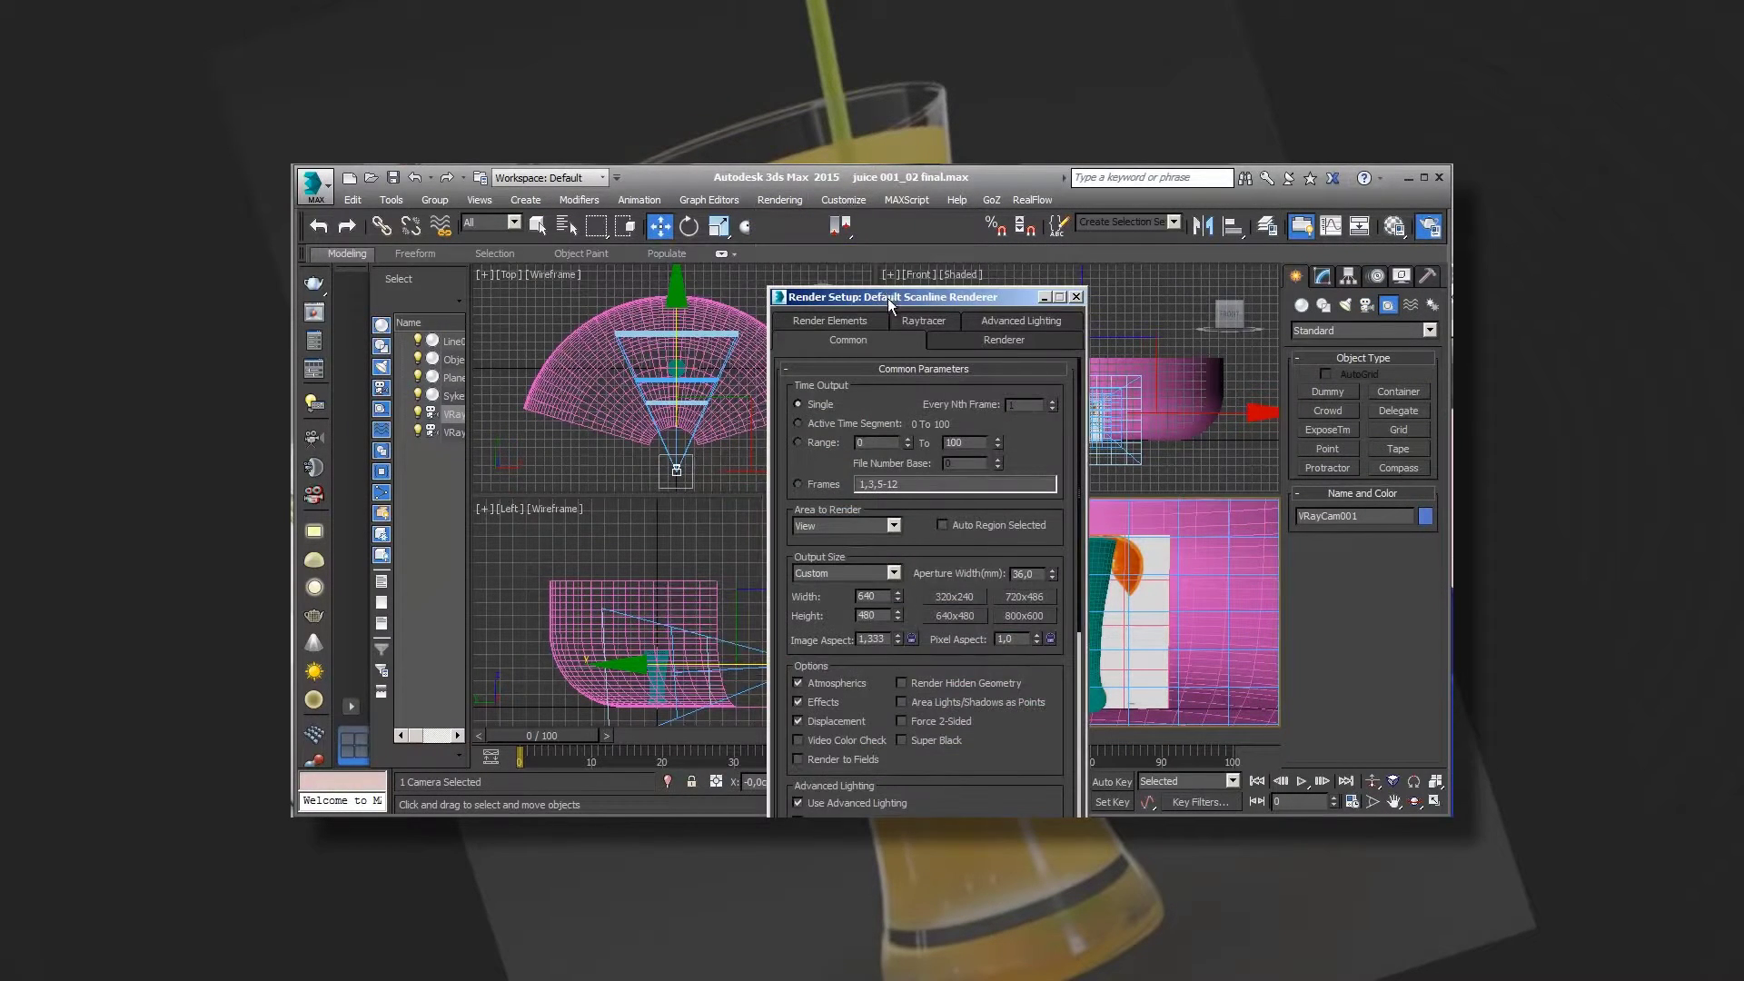
drag(889, 300, 781, 219)
scroll(931, 740, down, 5)
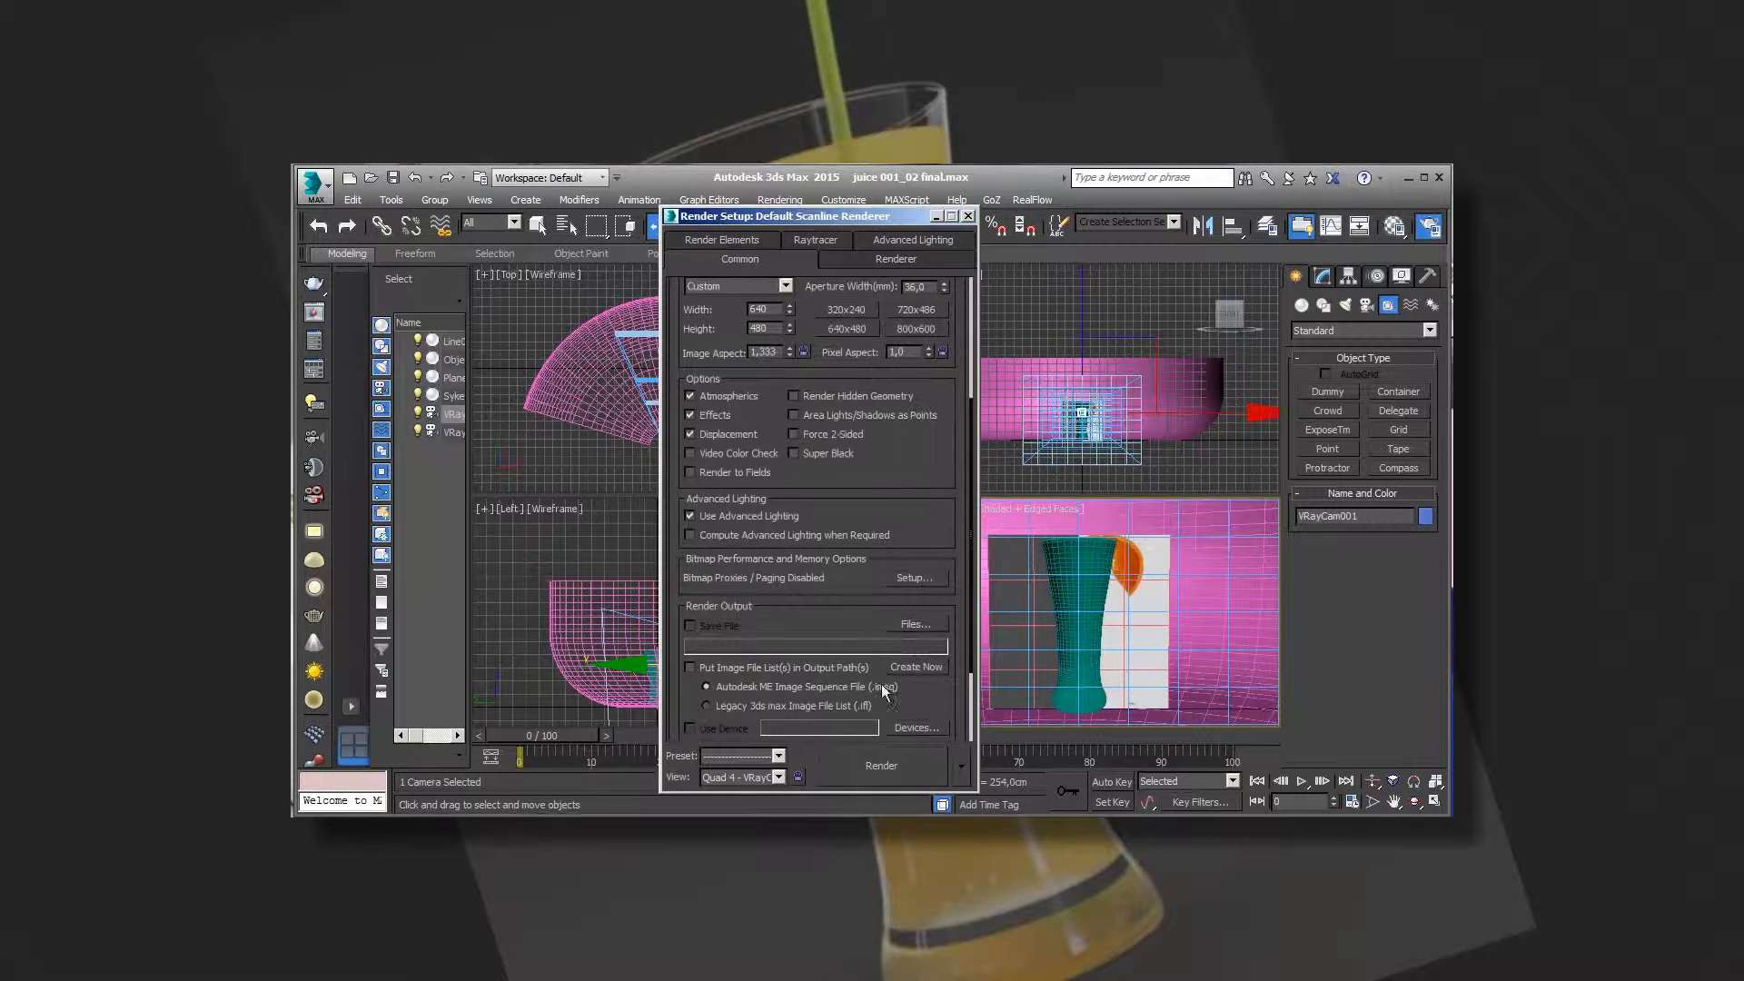
drag(854, 584, 850, 471)
click(878, 729)
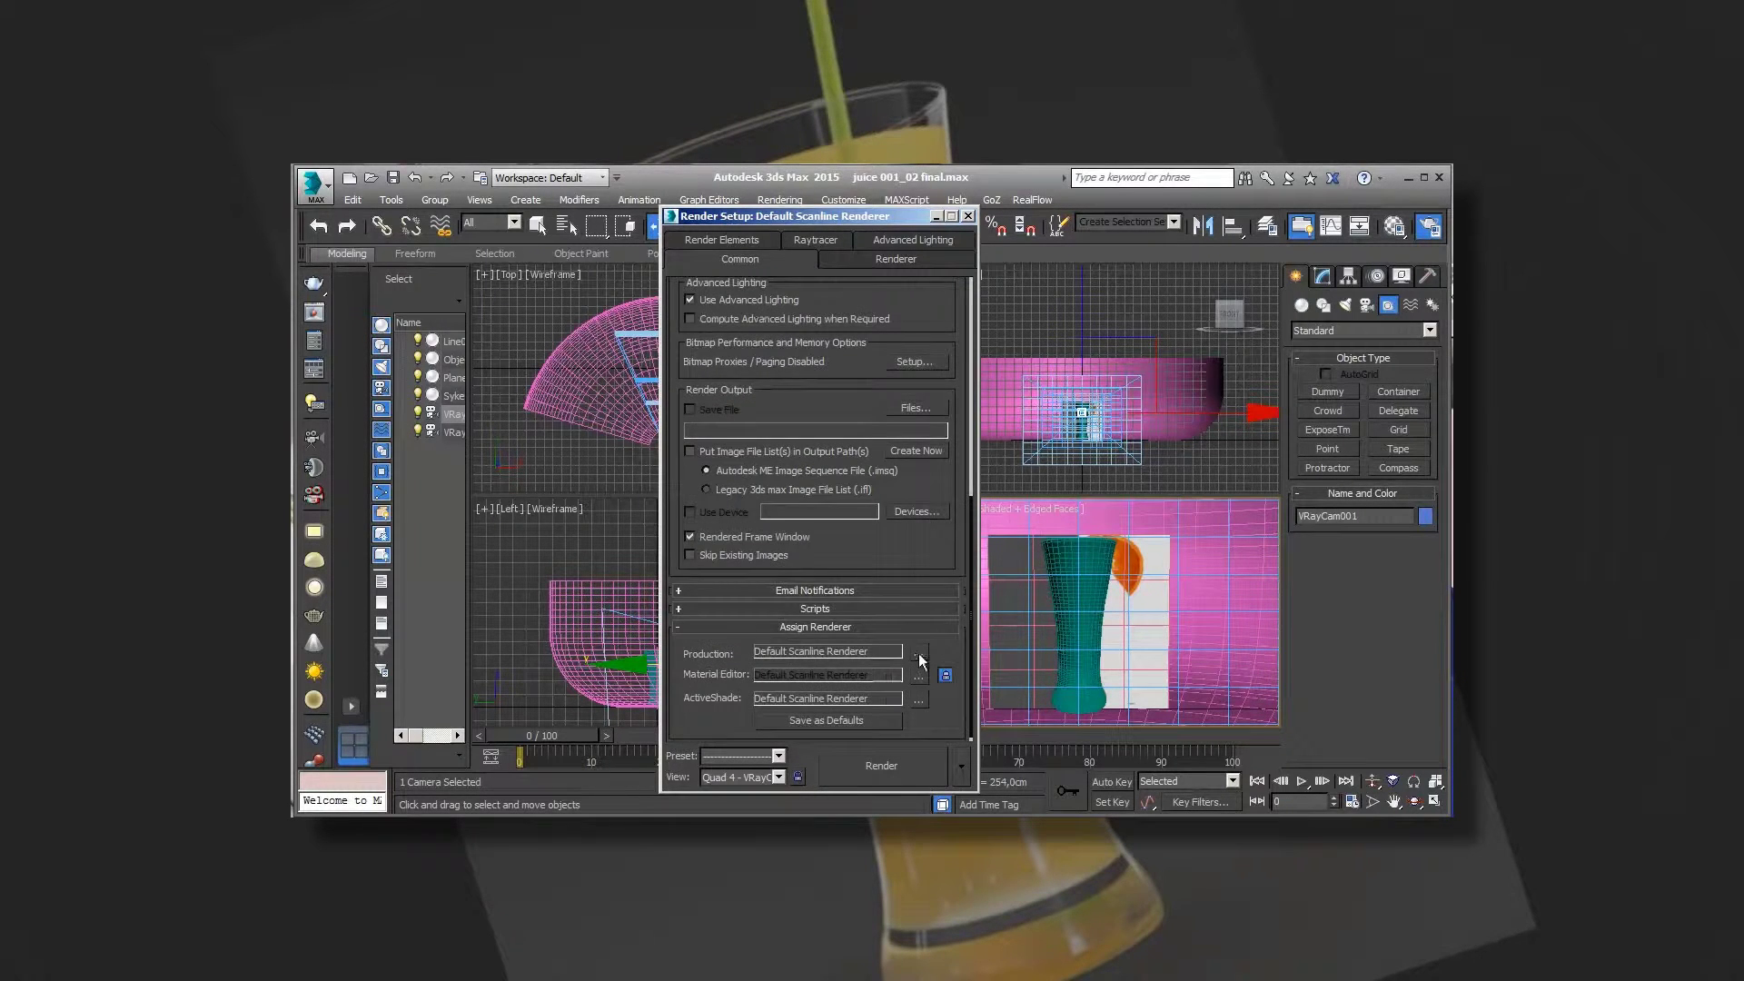
click(918, 653)
click(845, 420)
click(816, 619)
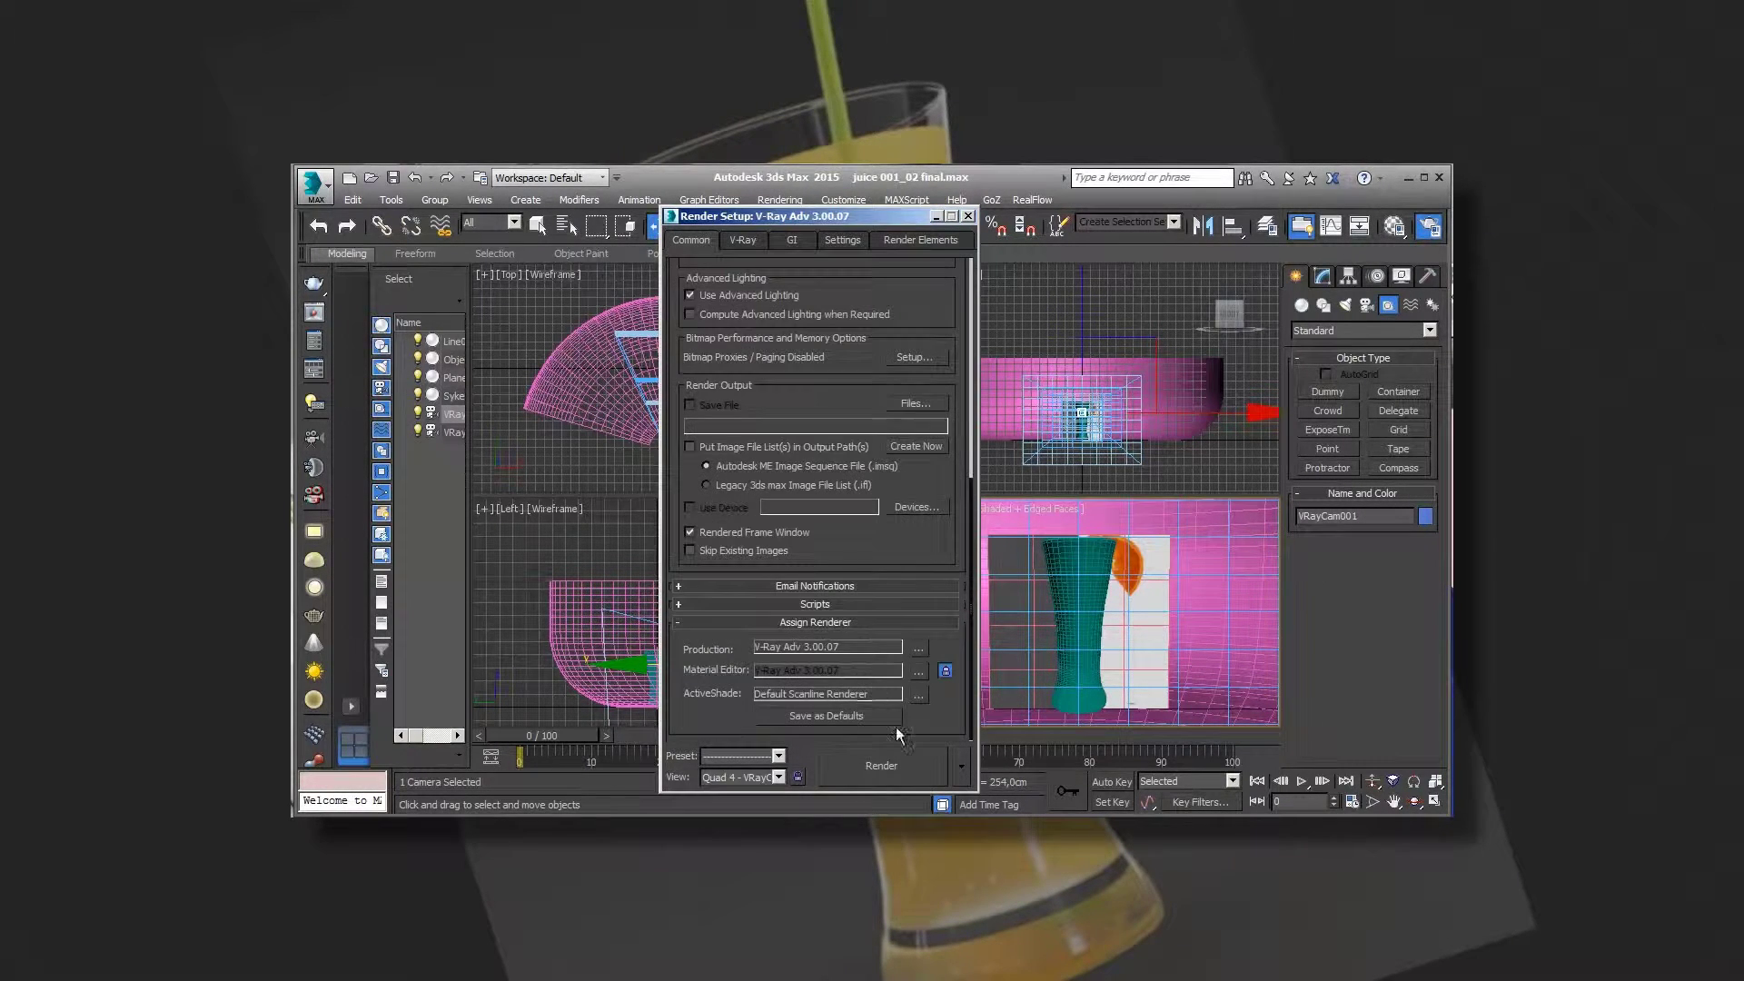
click(969, 218)
Hide Plane001 behind the glass and open the Material Editor.
click(1150, 630)
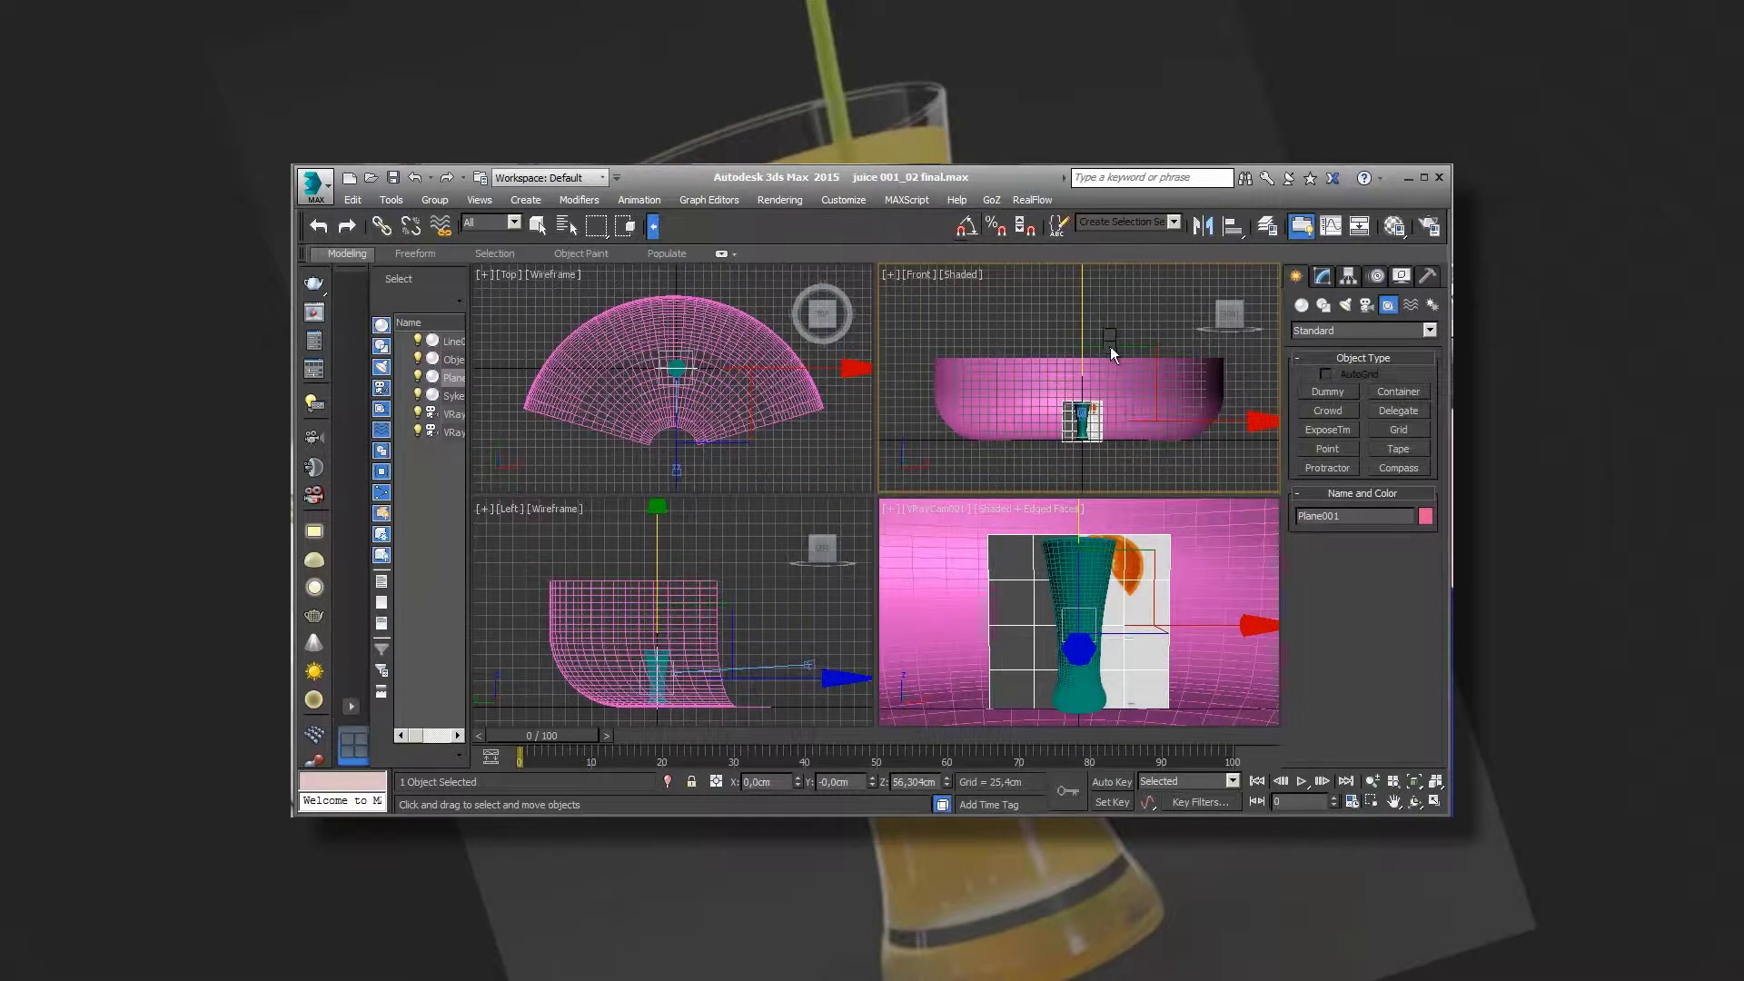
right_click(1110, 346)
click(1154, 299)
click(1099, 602)
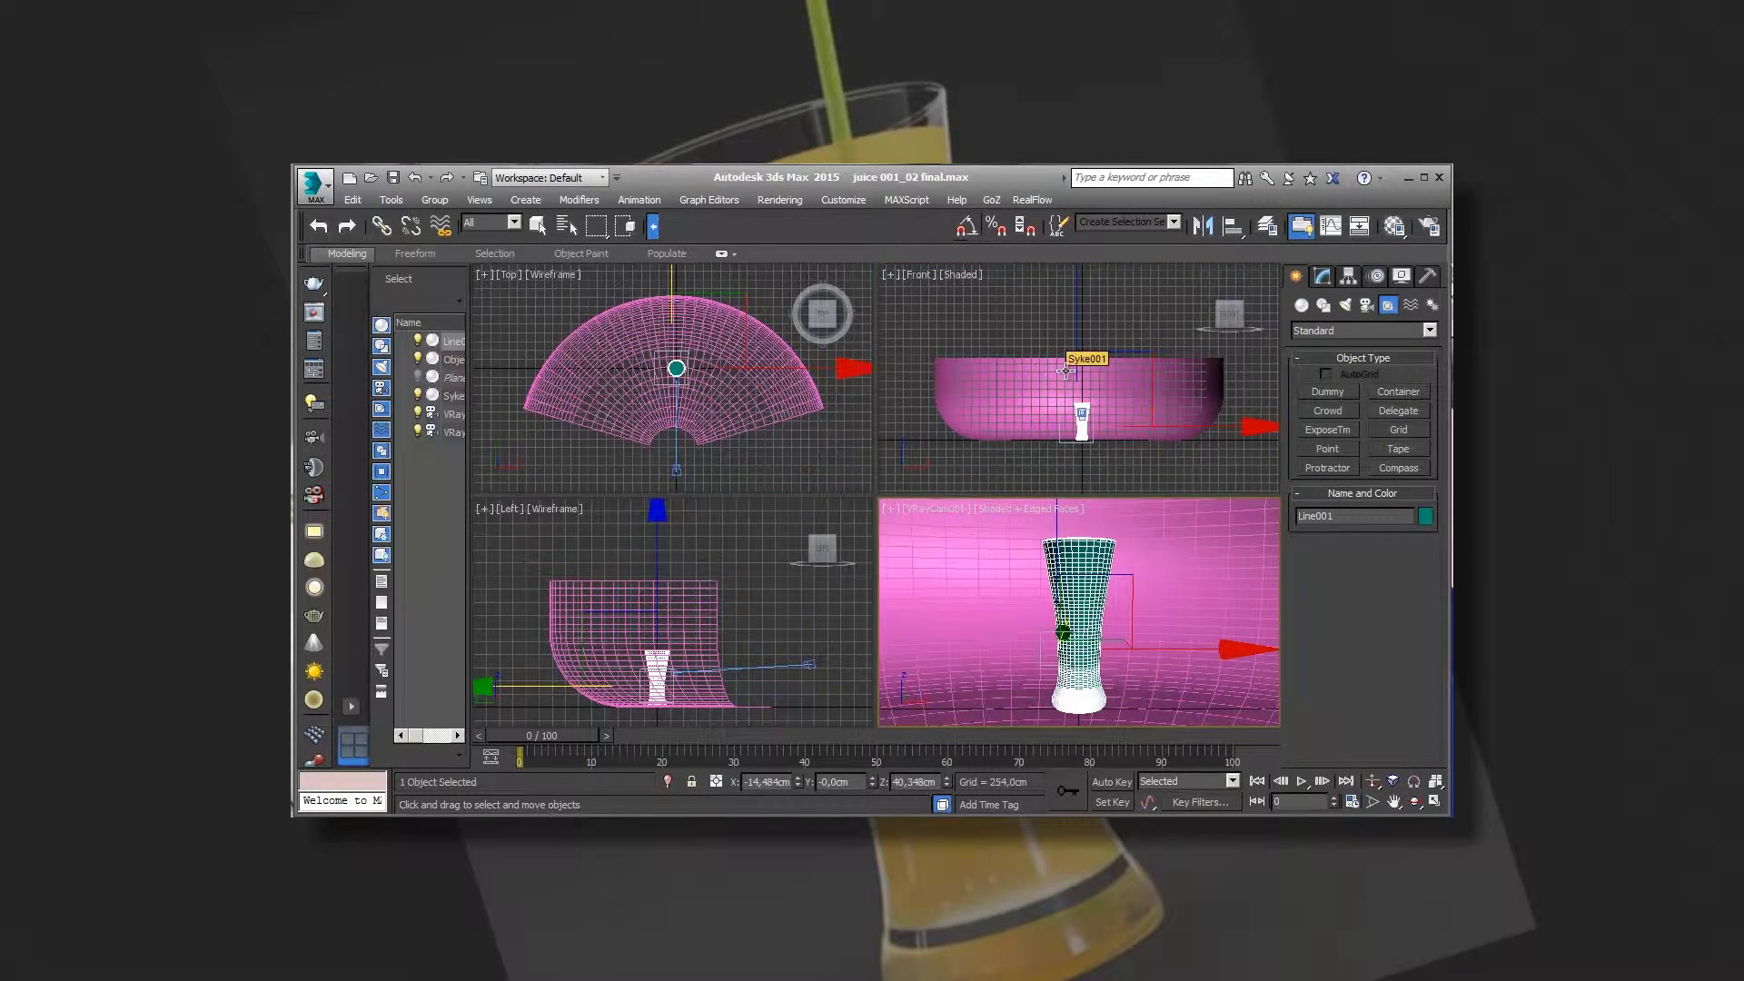
click(1394, 226)
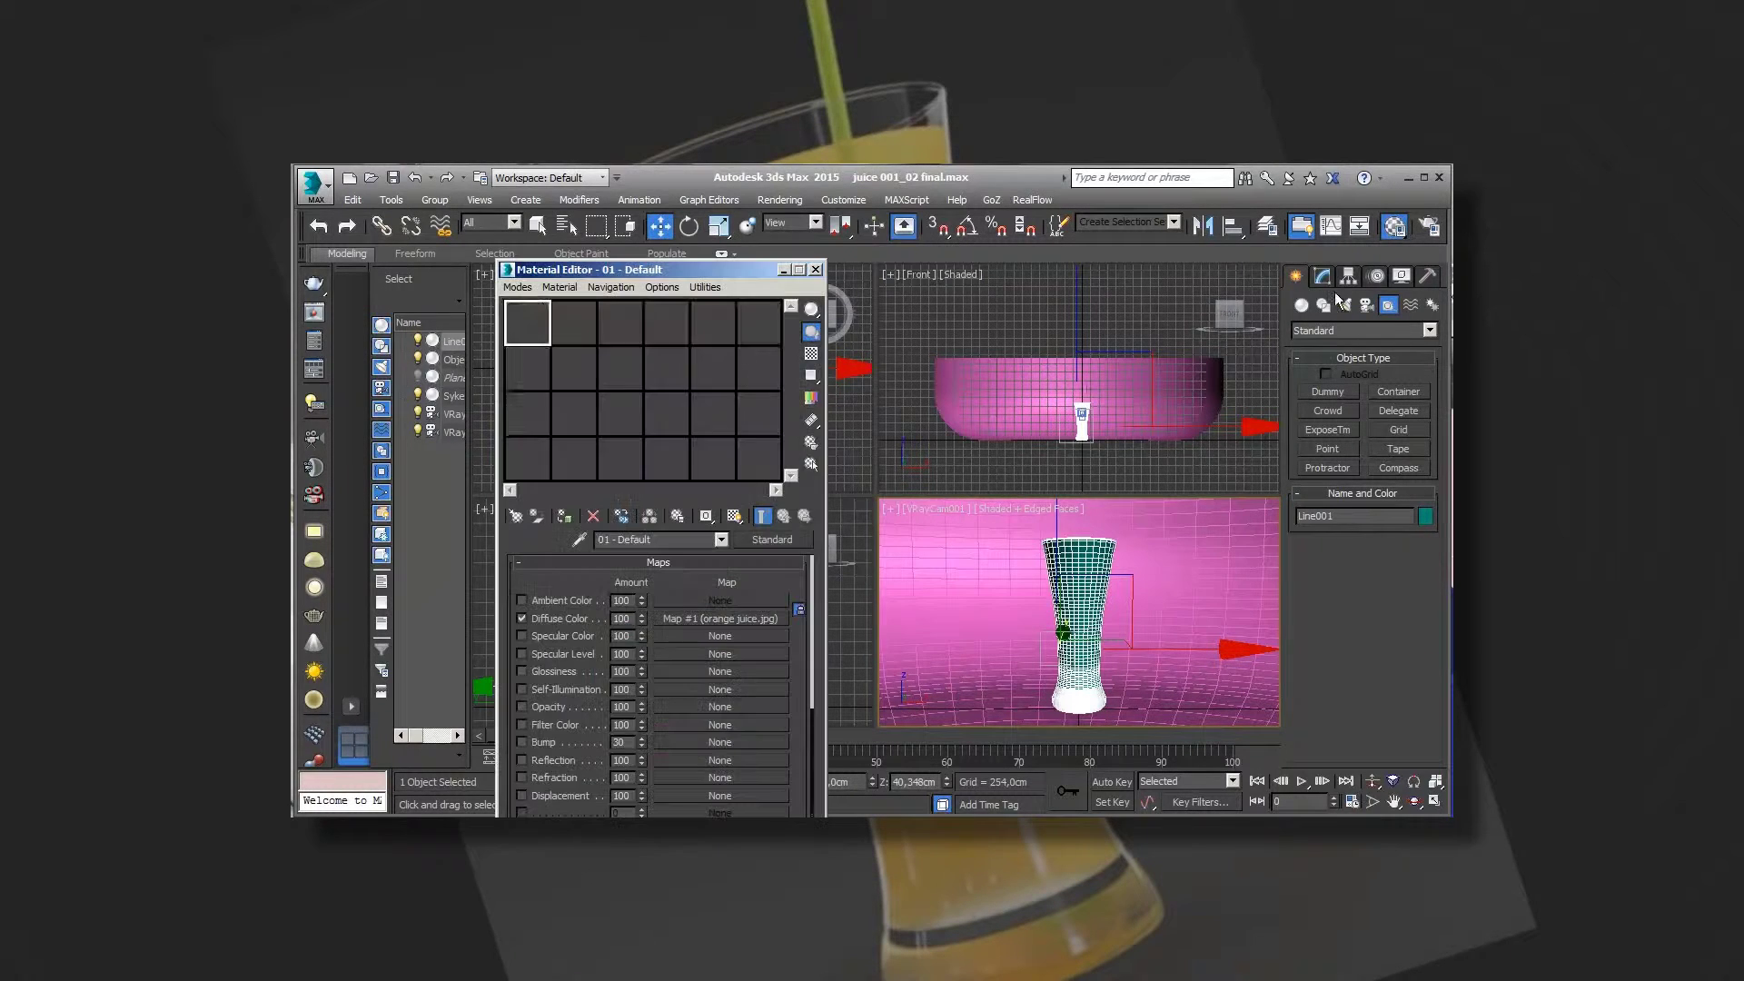
Assign material 02 to the Syke001 backdrop and darken its ambient colour to grey.
click(818, 459)
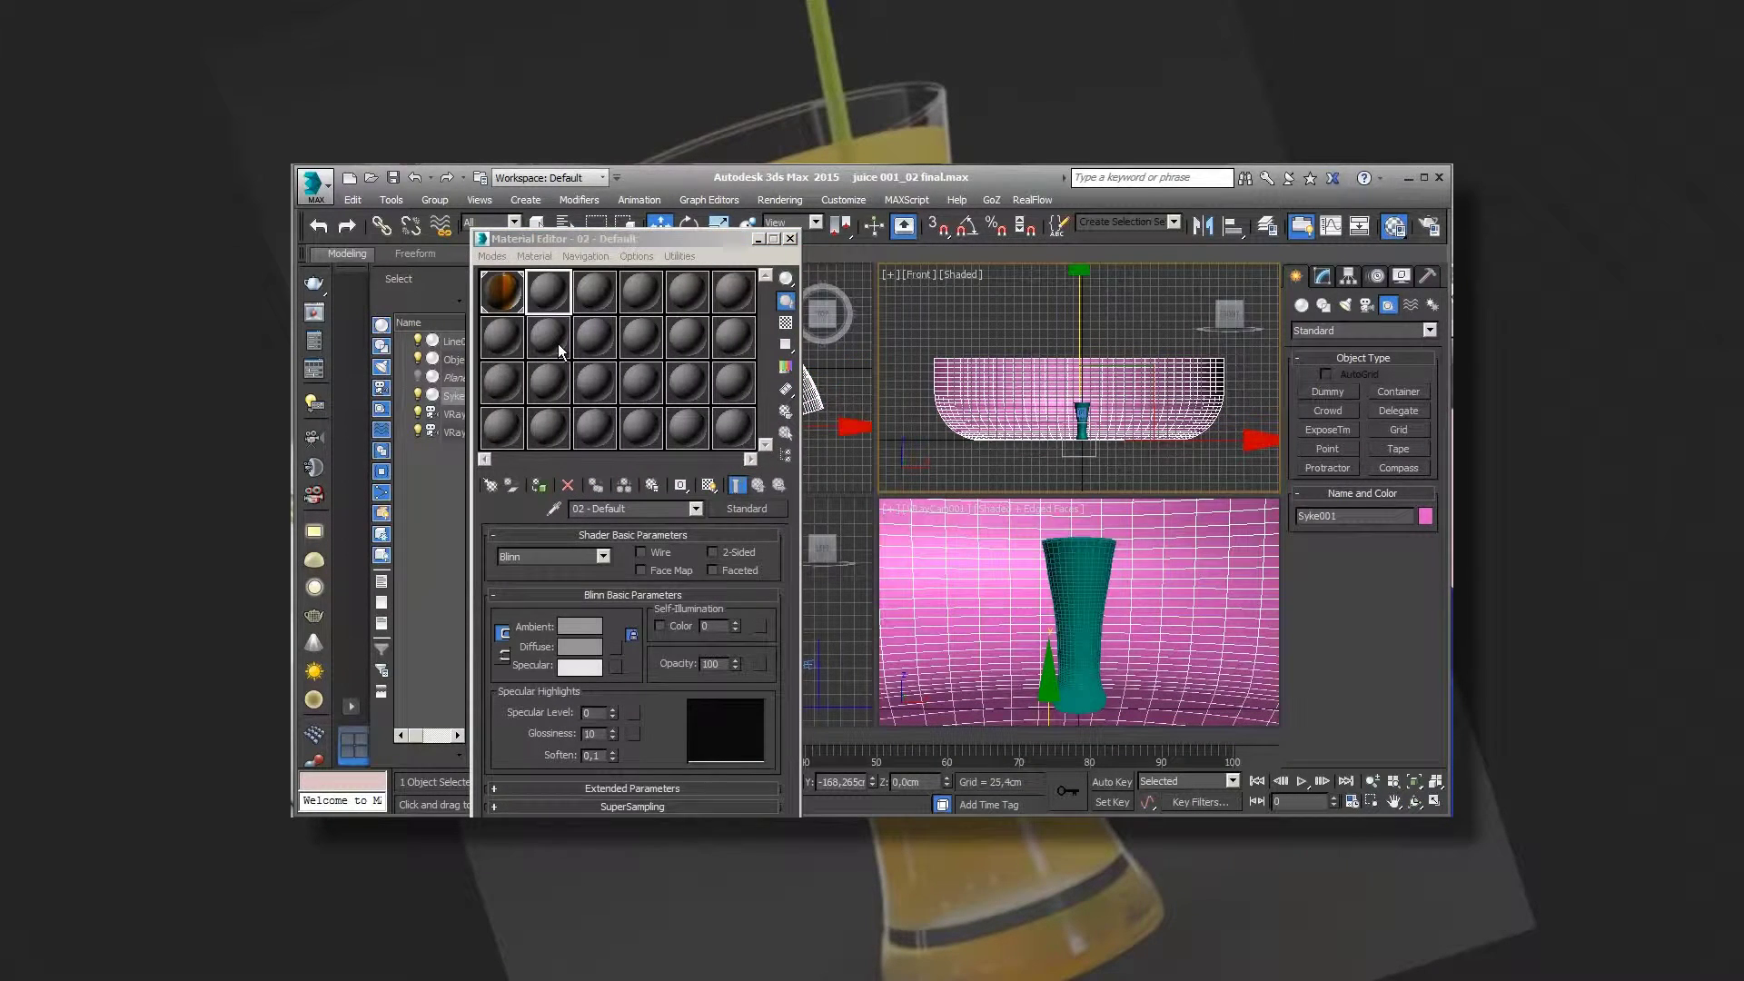
click(542, 487)
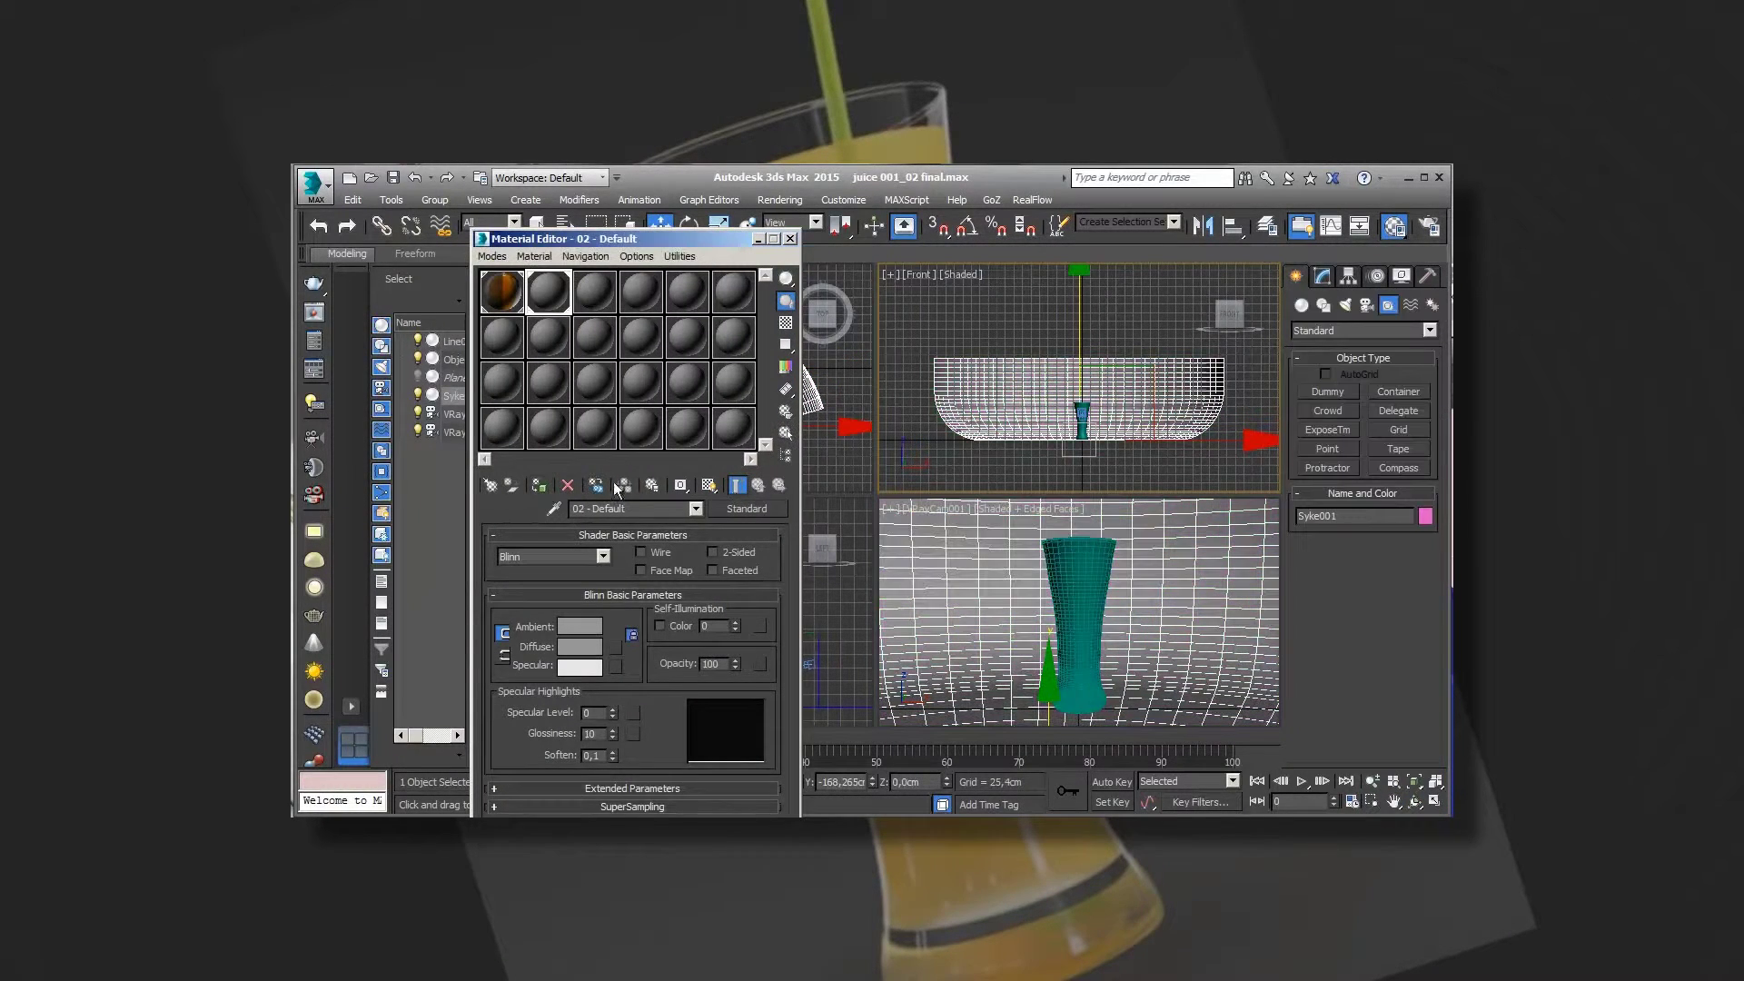
click(580, 626)
drag(817, 331, 815, 310)
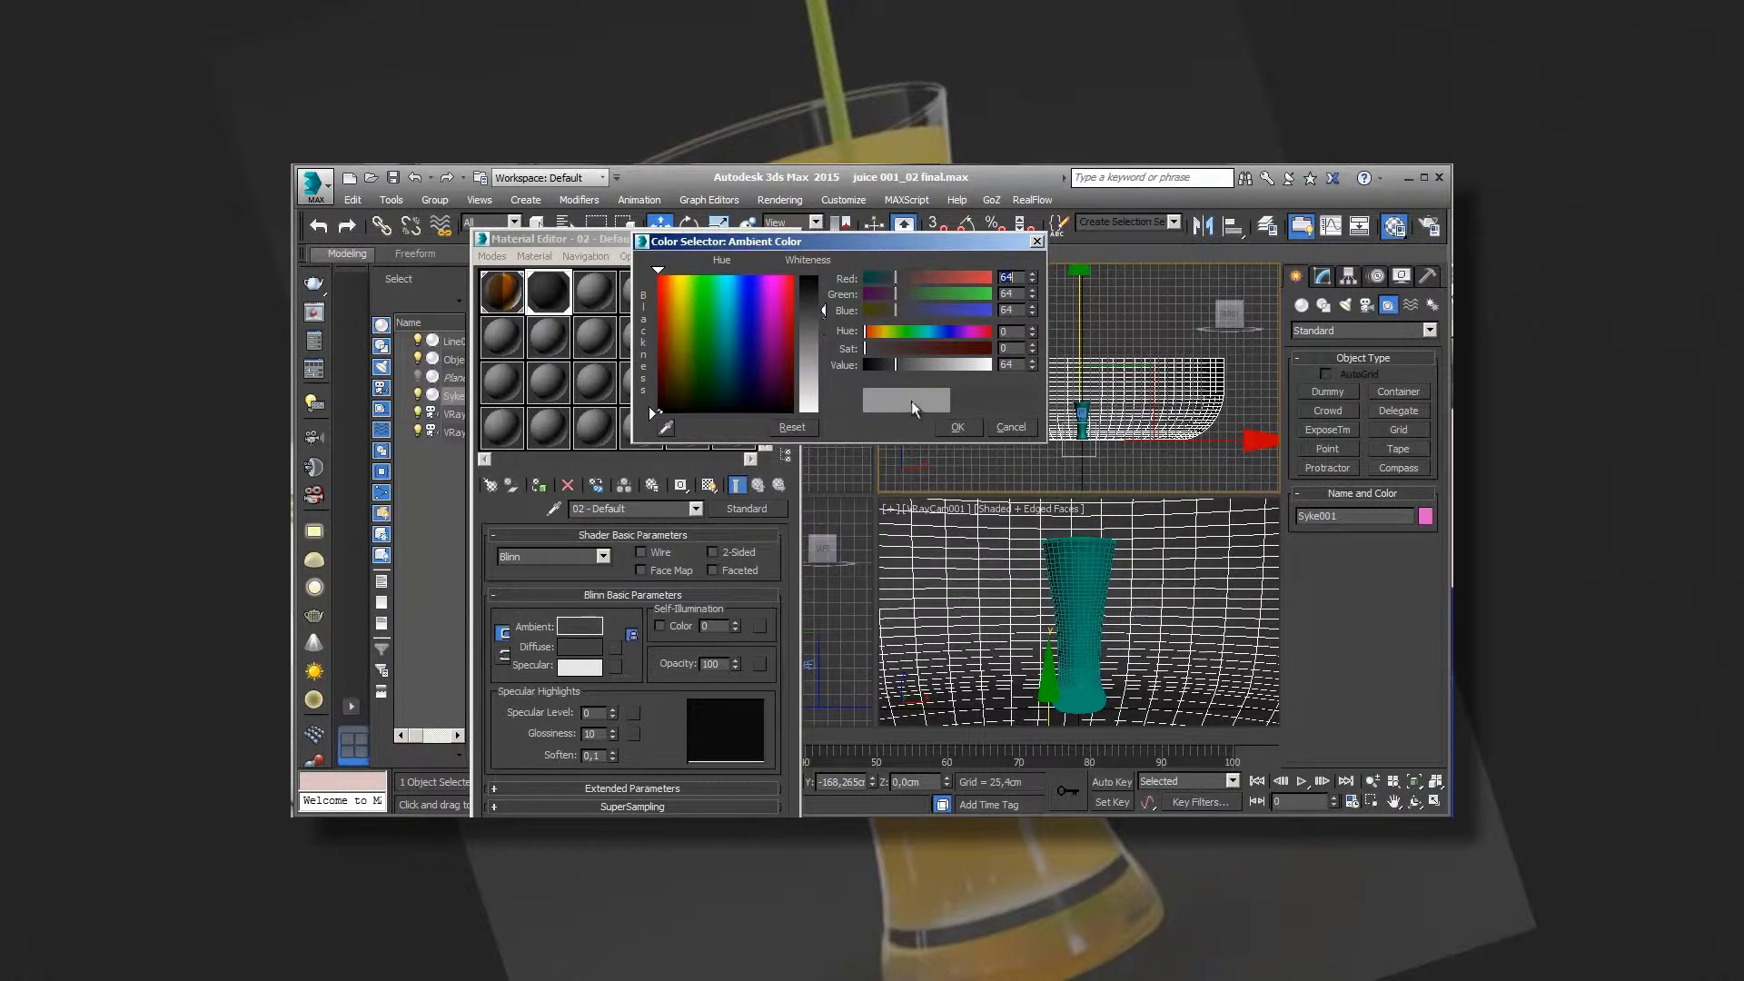
click(958, 427)
click(594, 291)
click(548, 291)
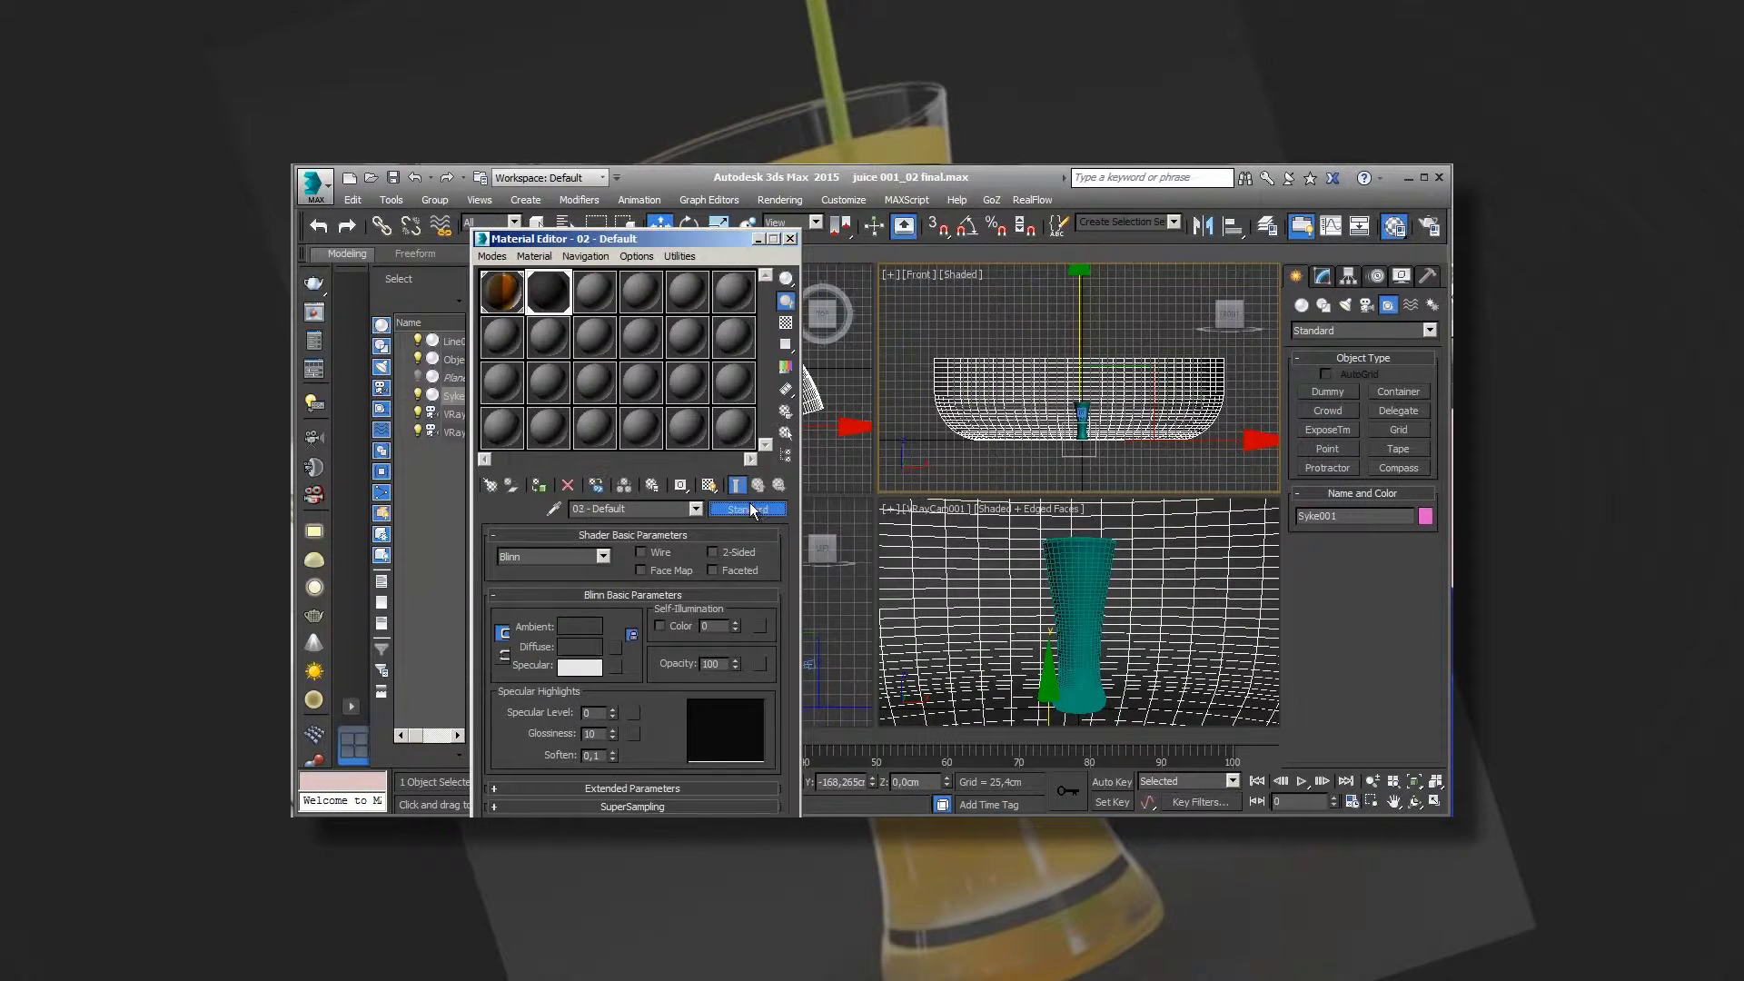
Convert material 02 from Standard to a V-Ray VRayMtl.
click(747, 509)
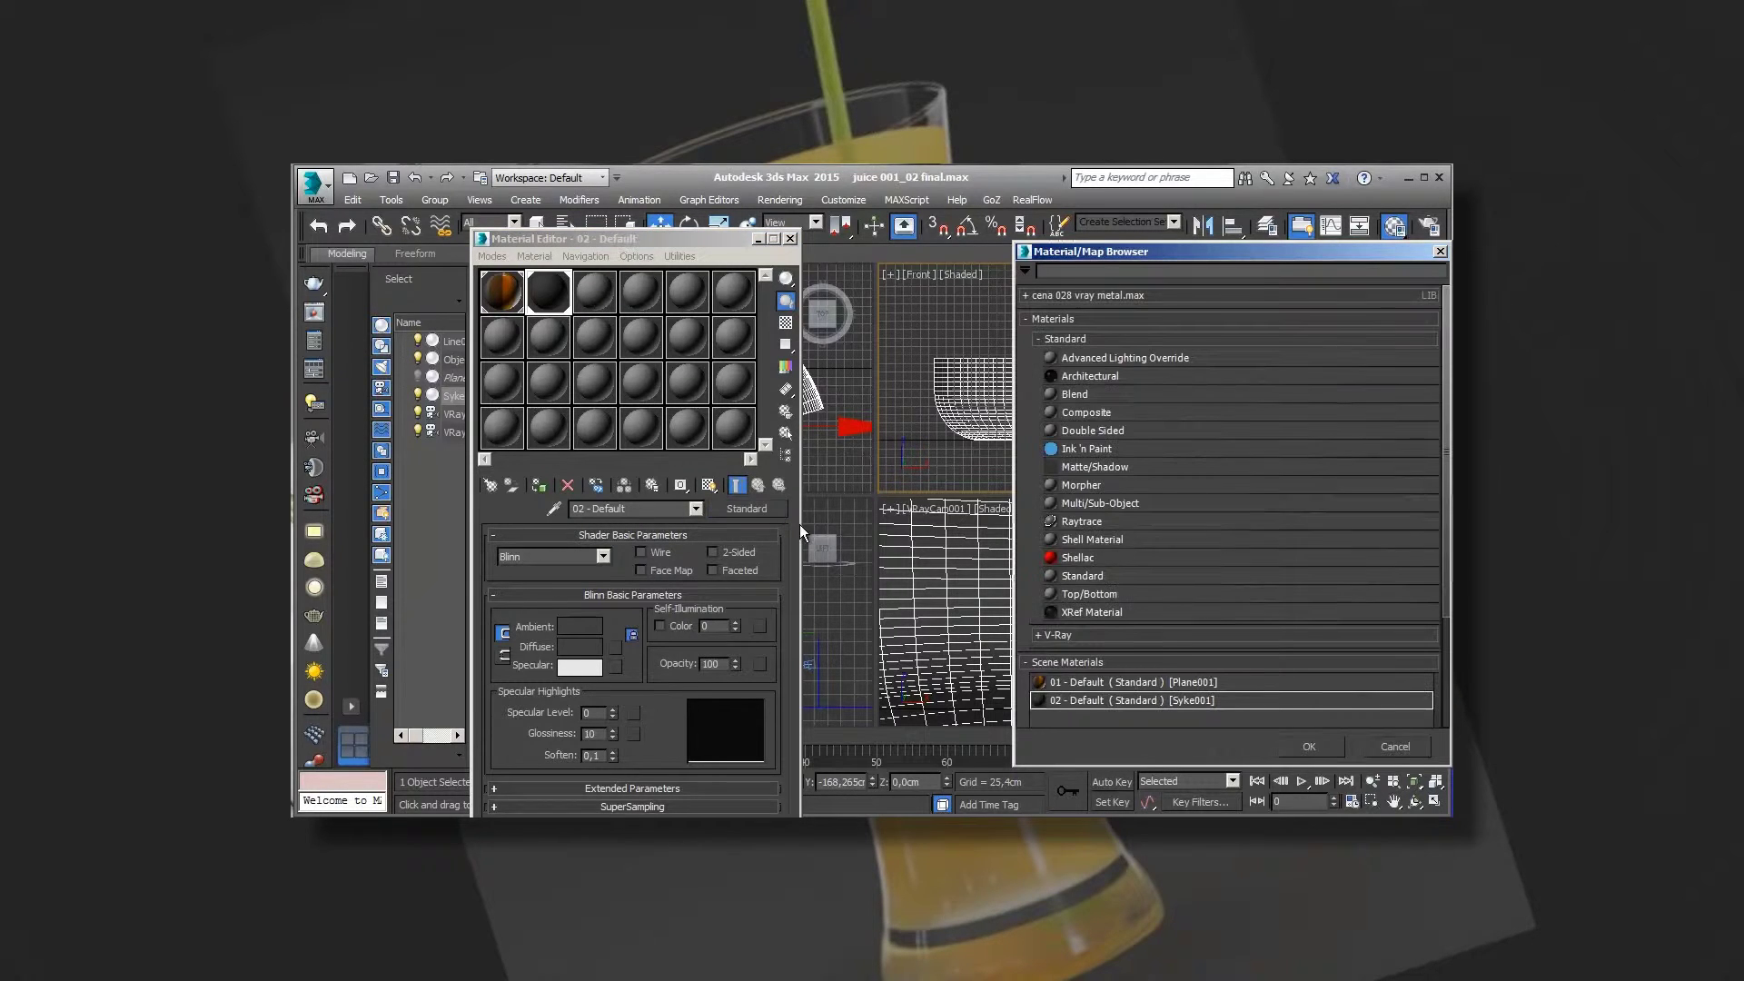
click(1041, 637)
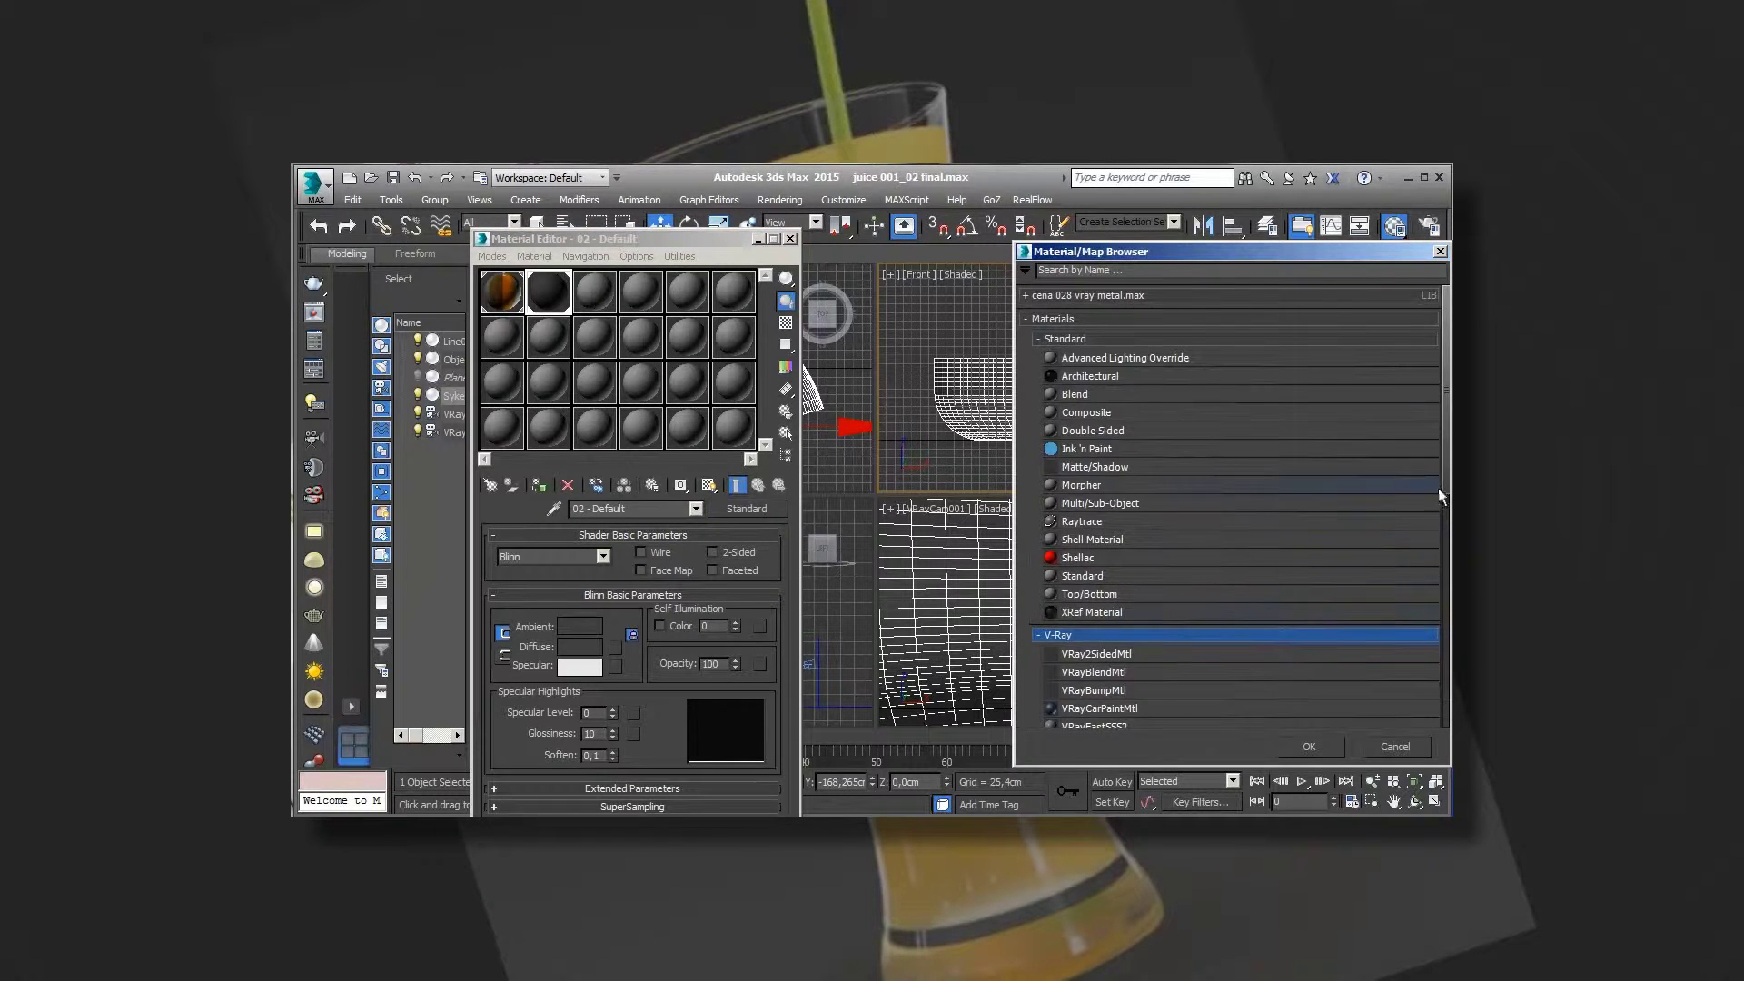
drag(1444, 495, 1443, 599)
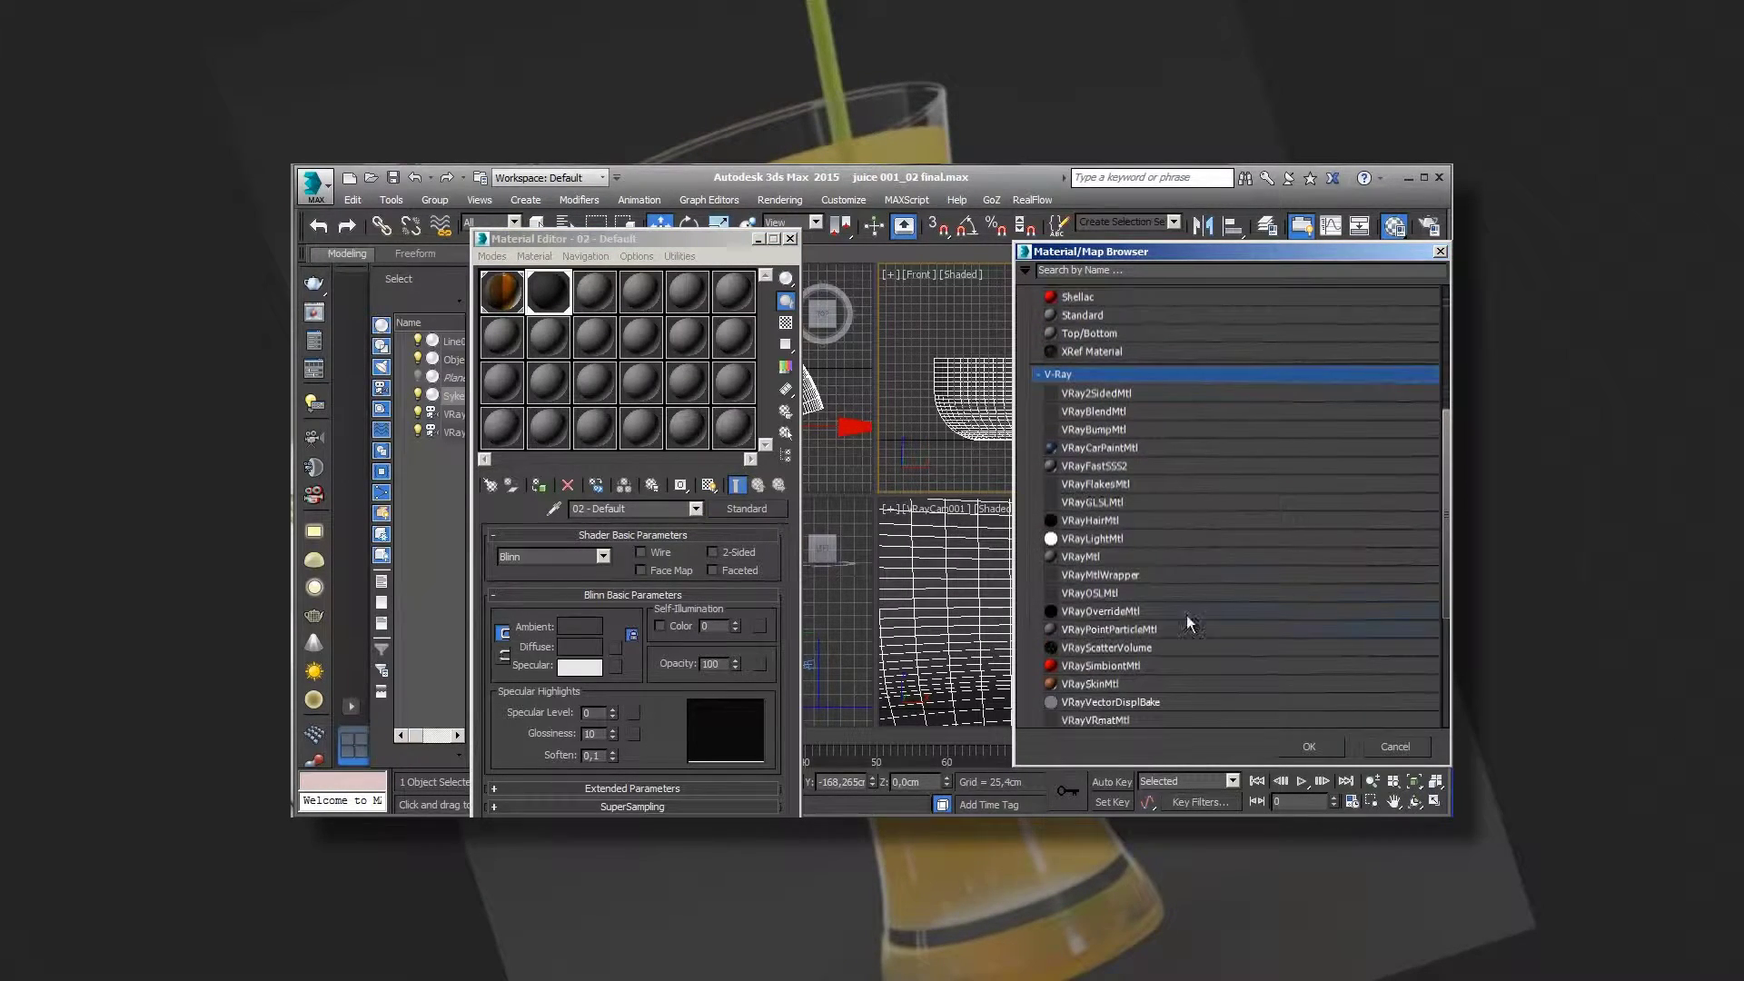
click(1088, 558)
click(1308, 747)
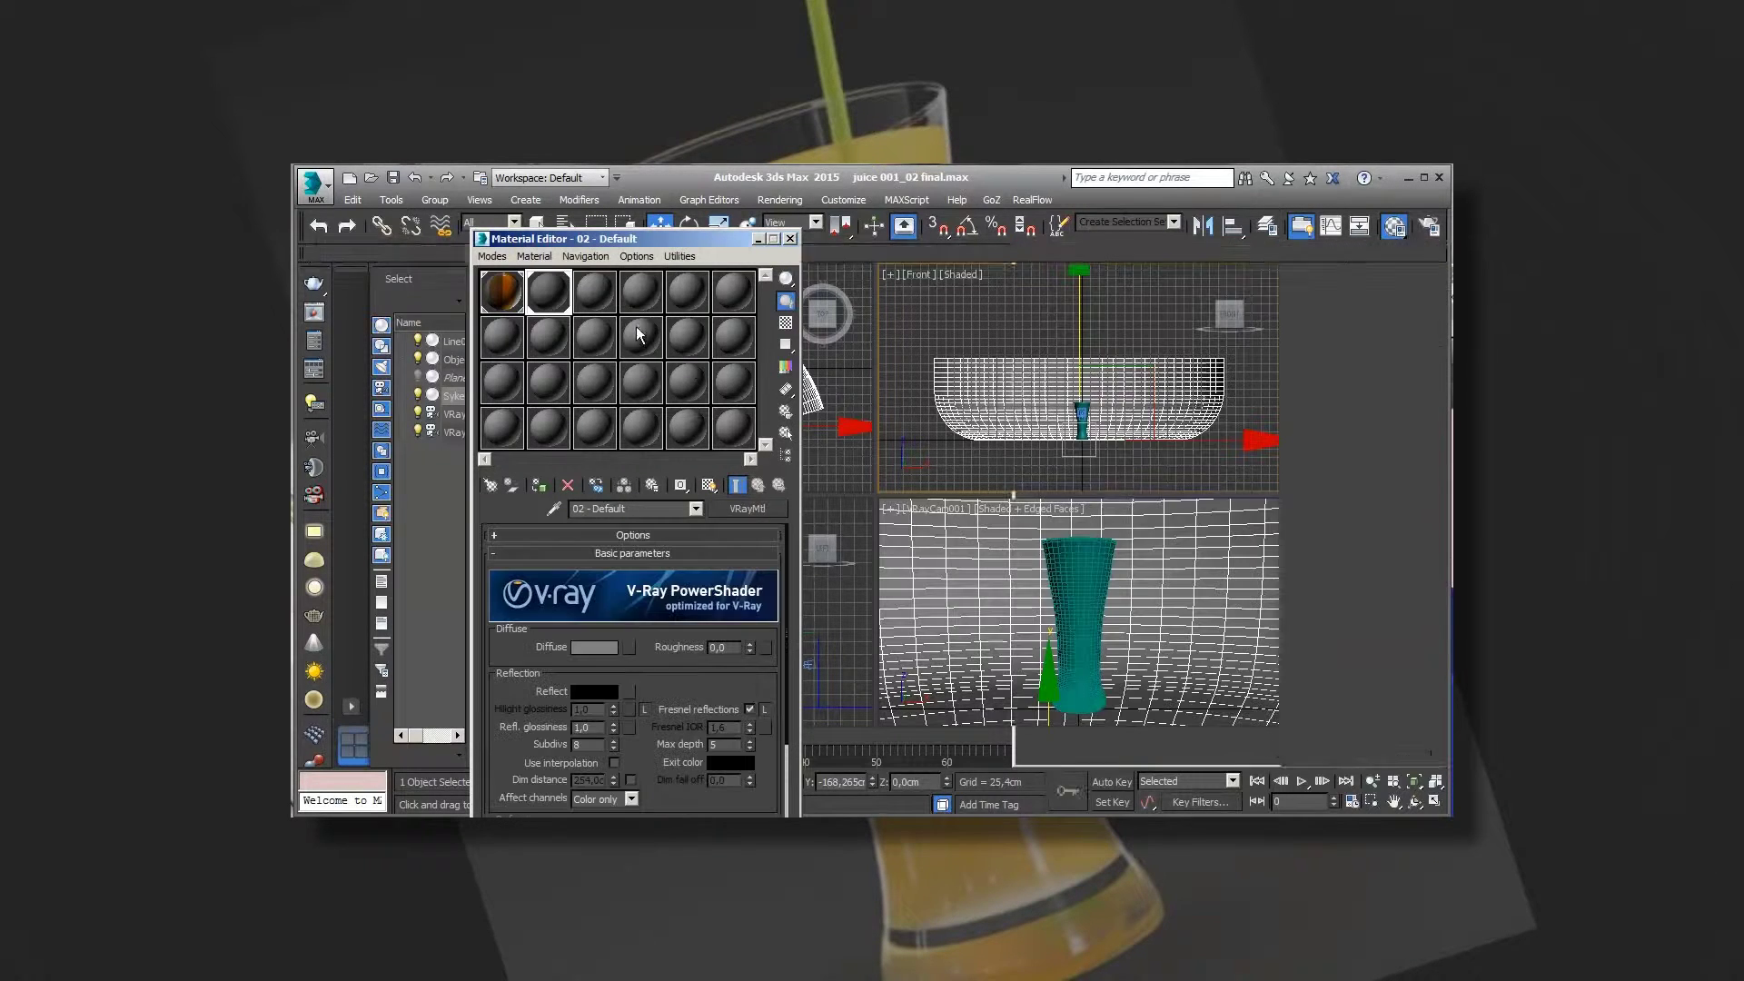
click(593, 289)
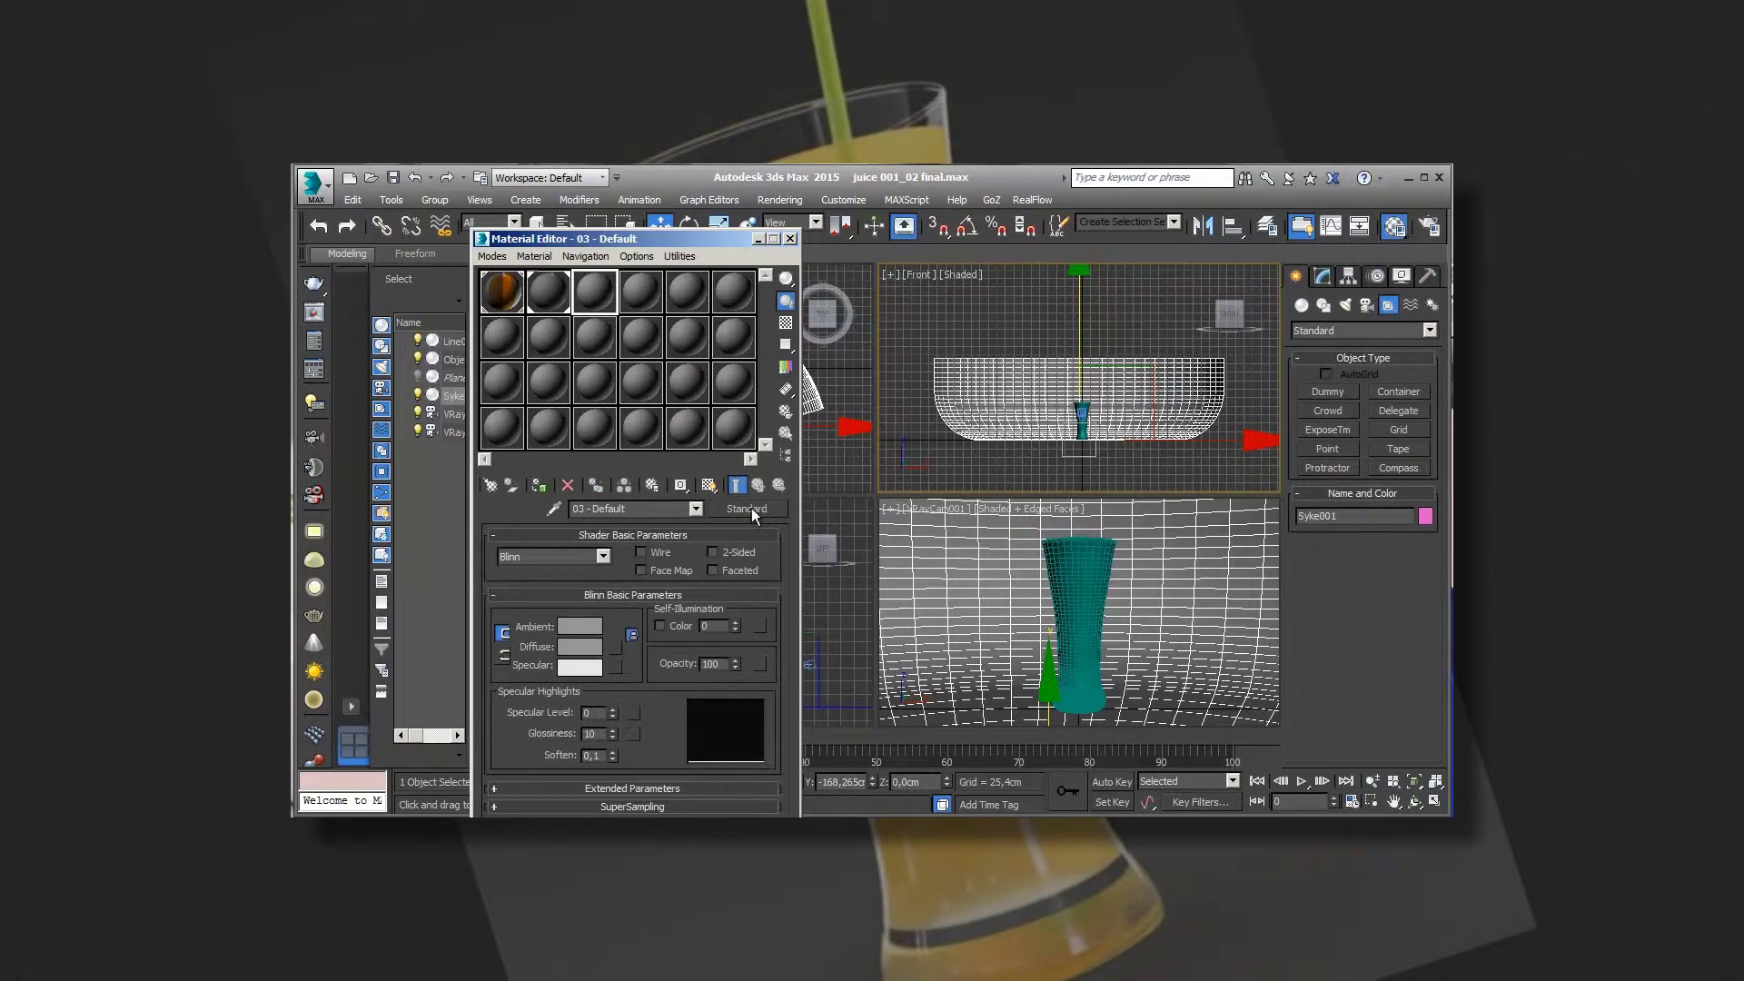
Make material 03 a VRayMtl with a black diffuse colour.
click(749, 509)
double_click(1109, 561)
click(594, 647)
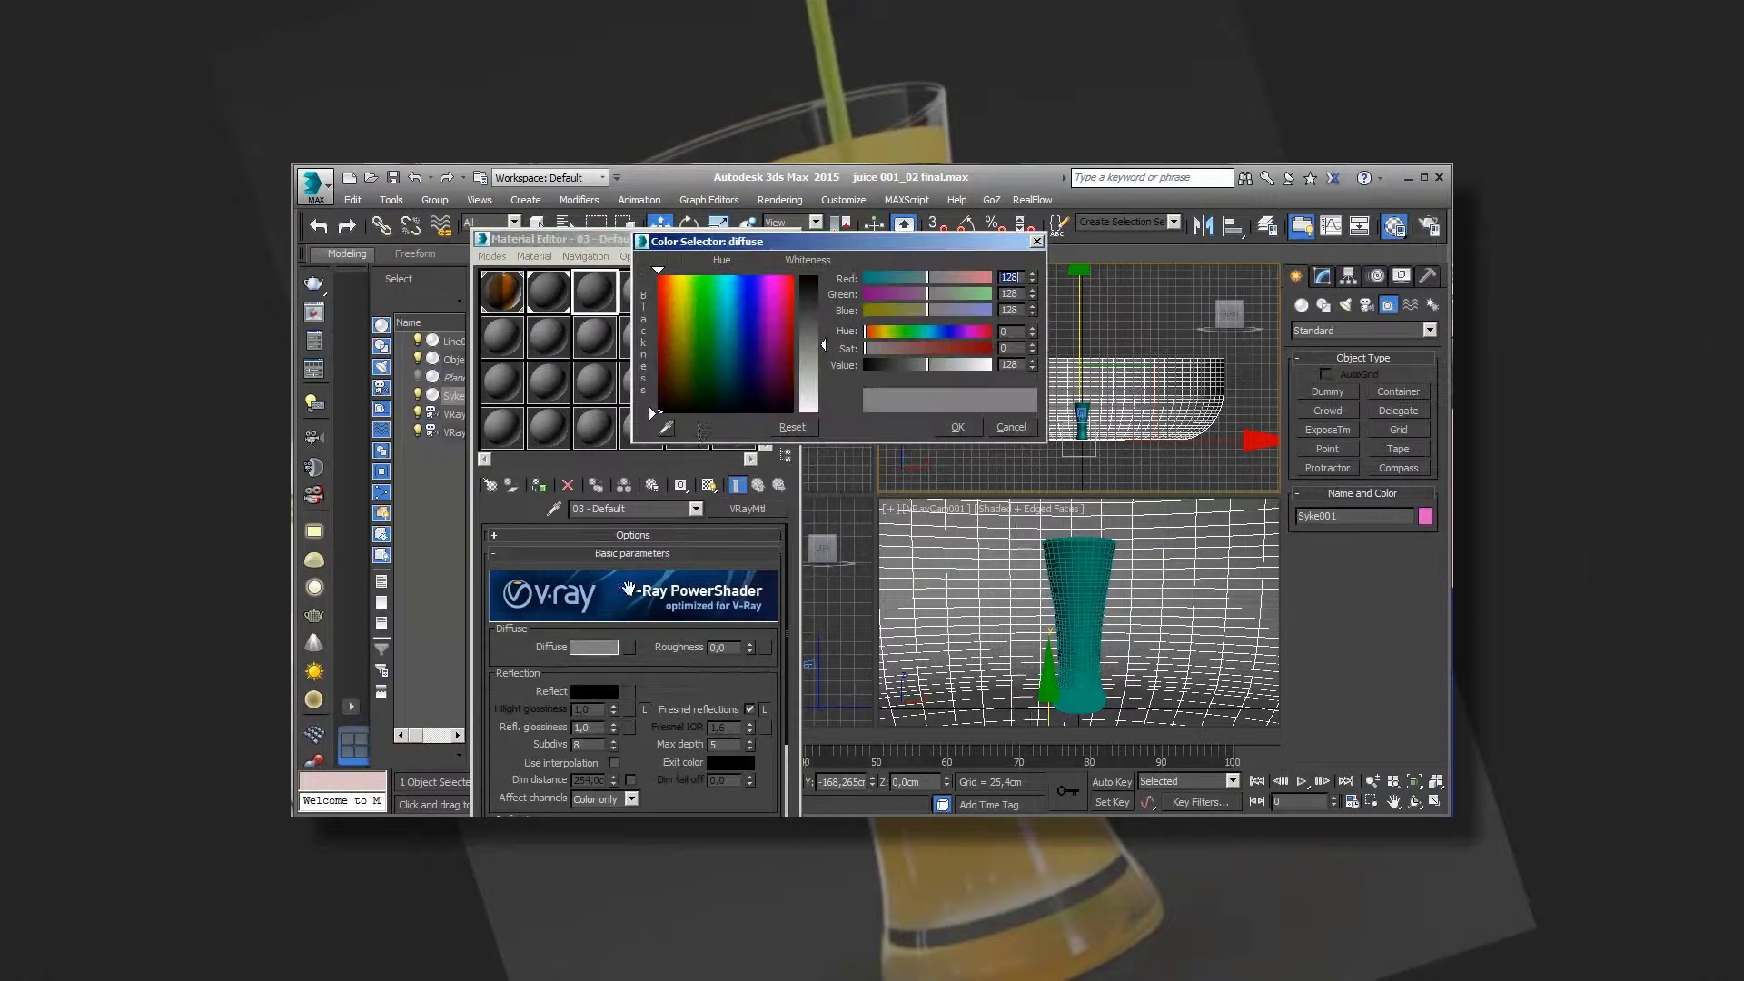
drag(832, 345, 802, 277)
click(957, 427)
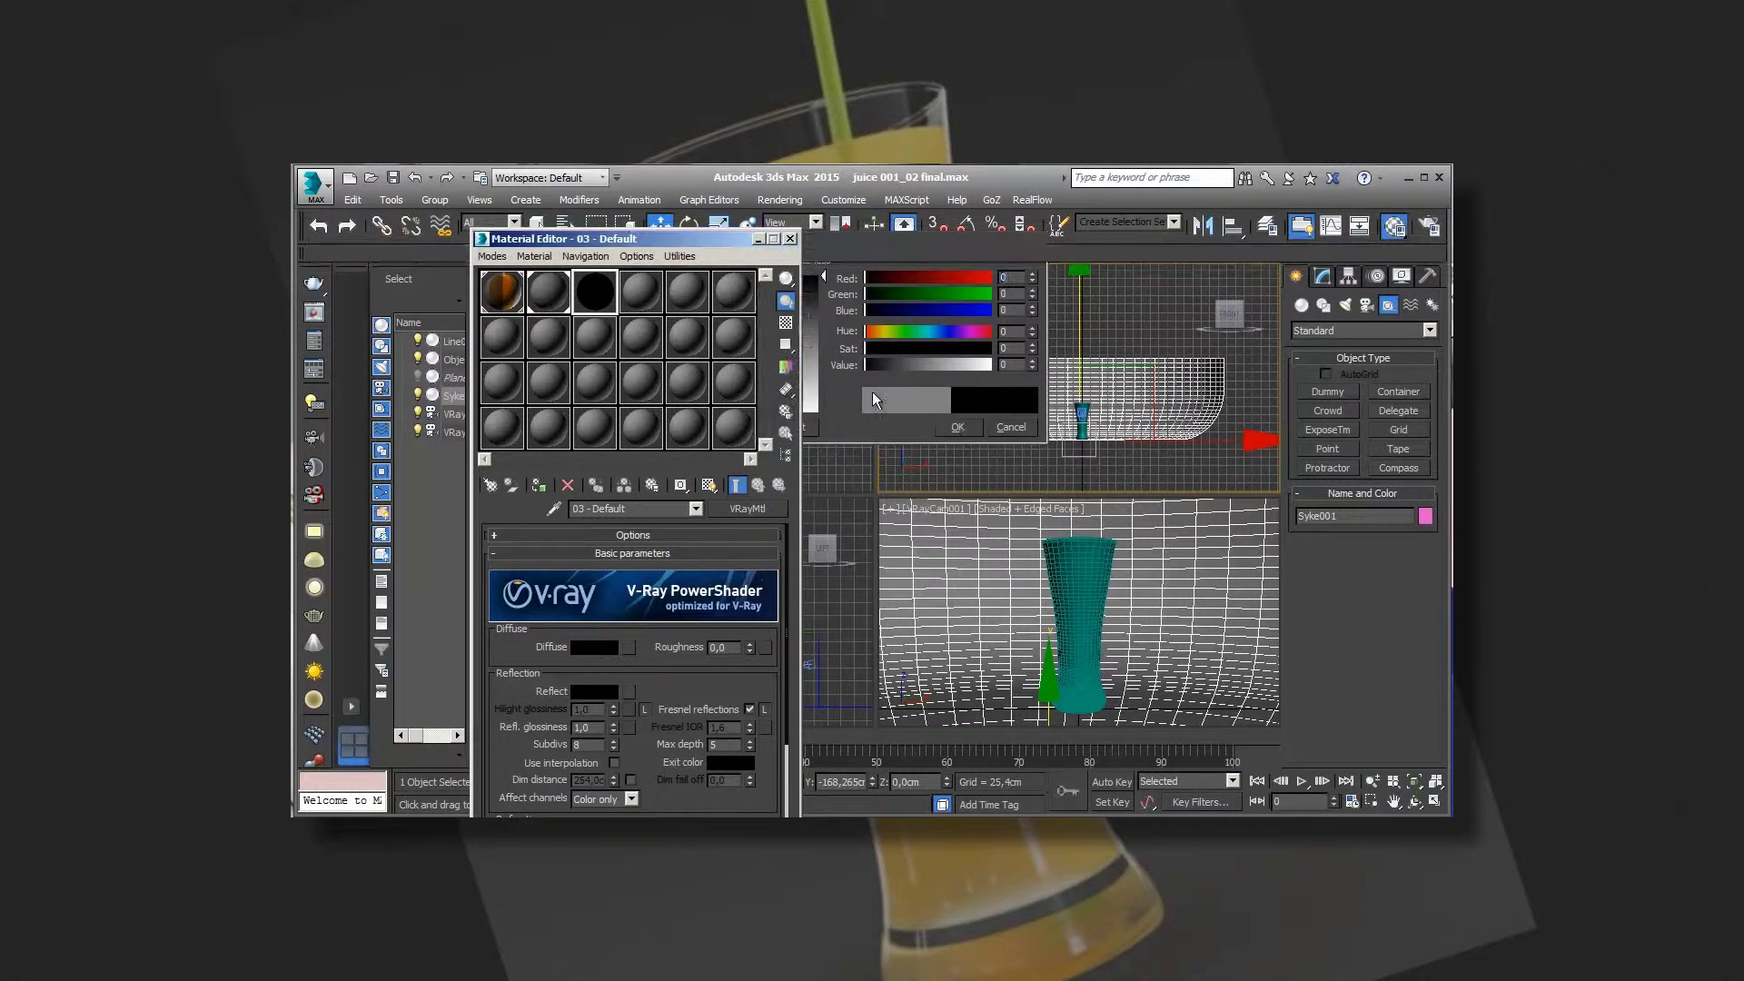
drag(545, 238, 528, 190)
Set material 03's reflection and refraction colours to full white.
click(582, 643)
drag(825, 278, 822, 414)
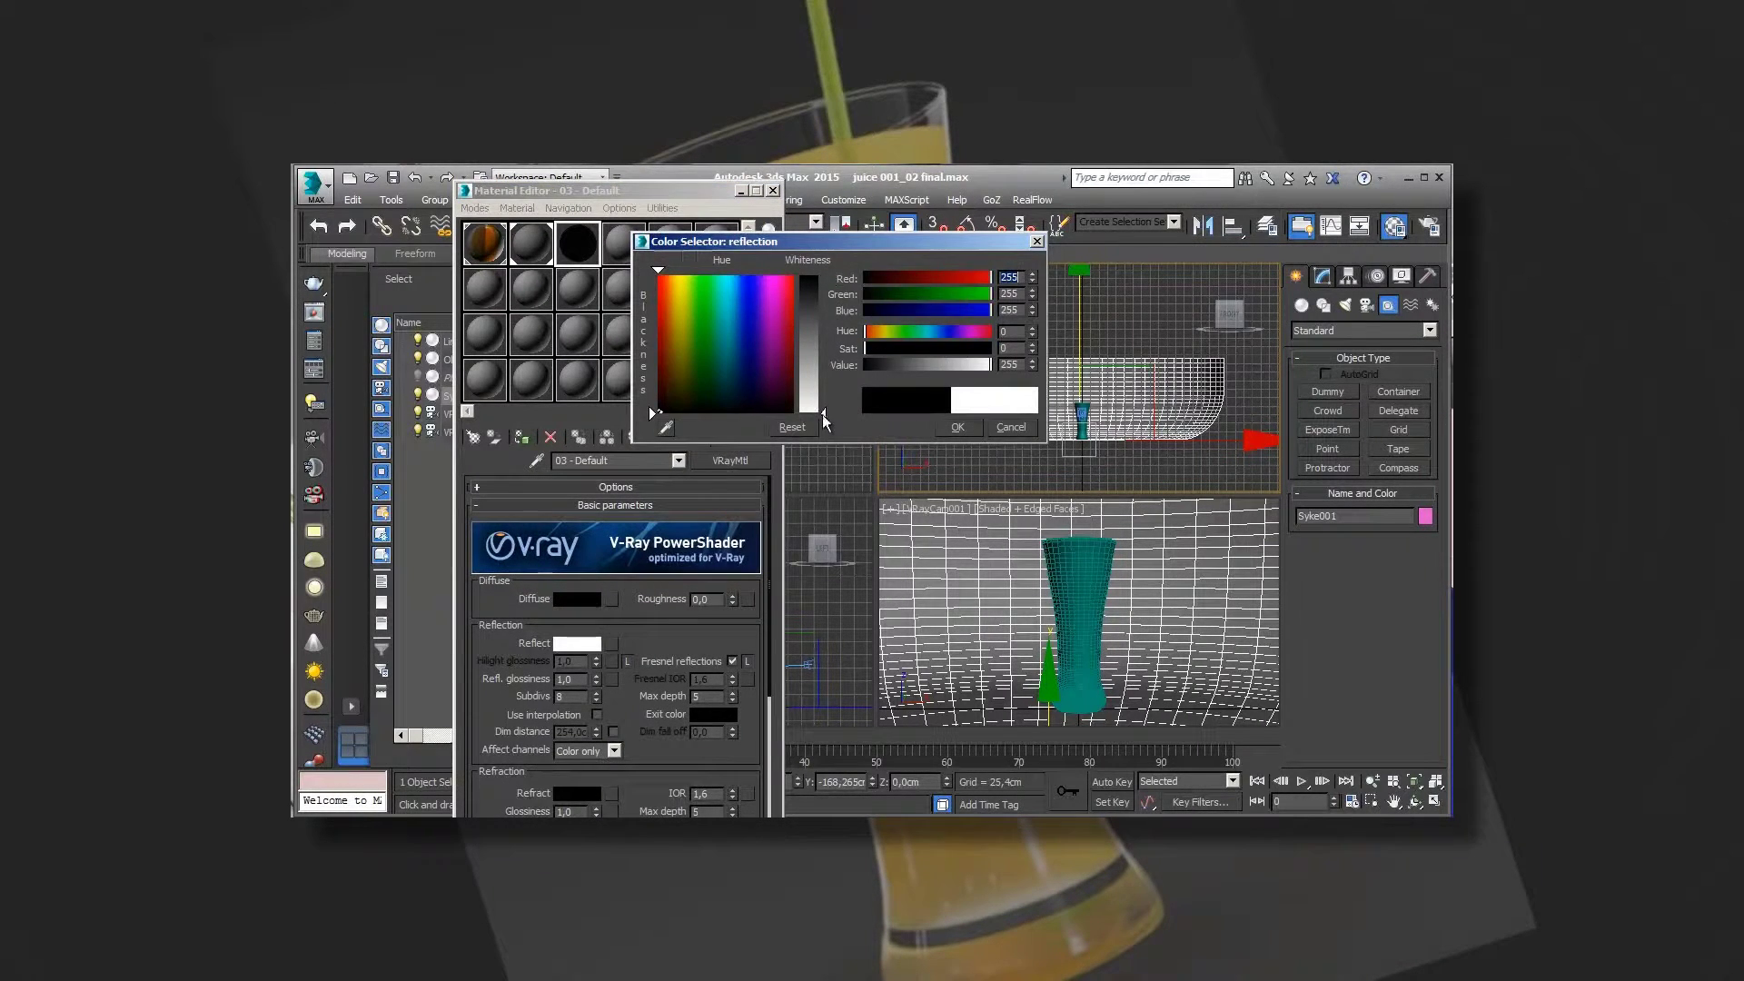
click(954, 428)
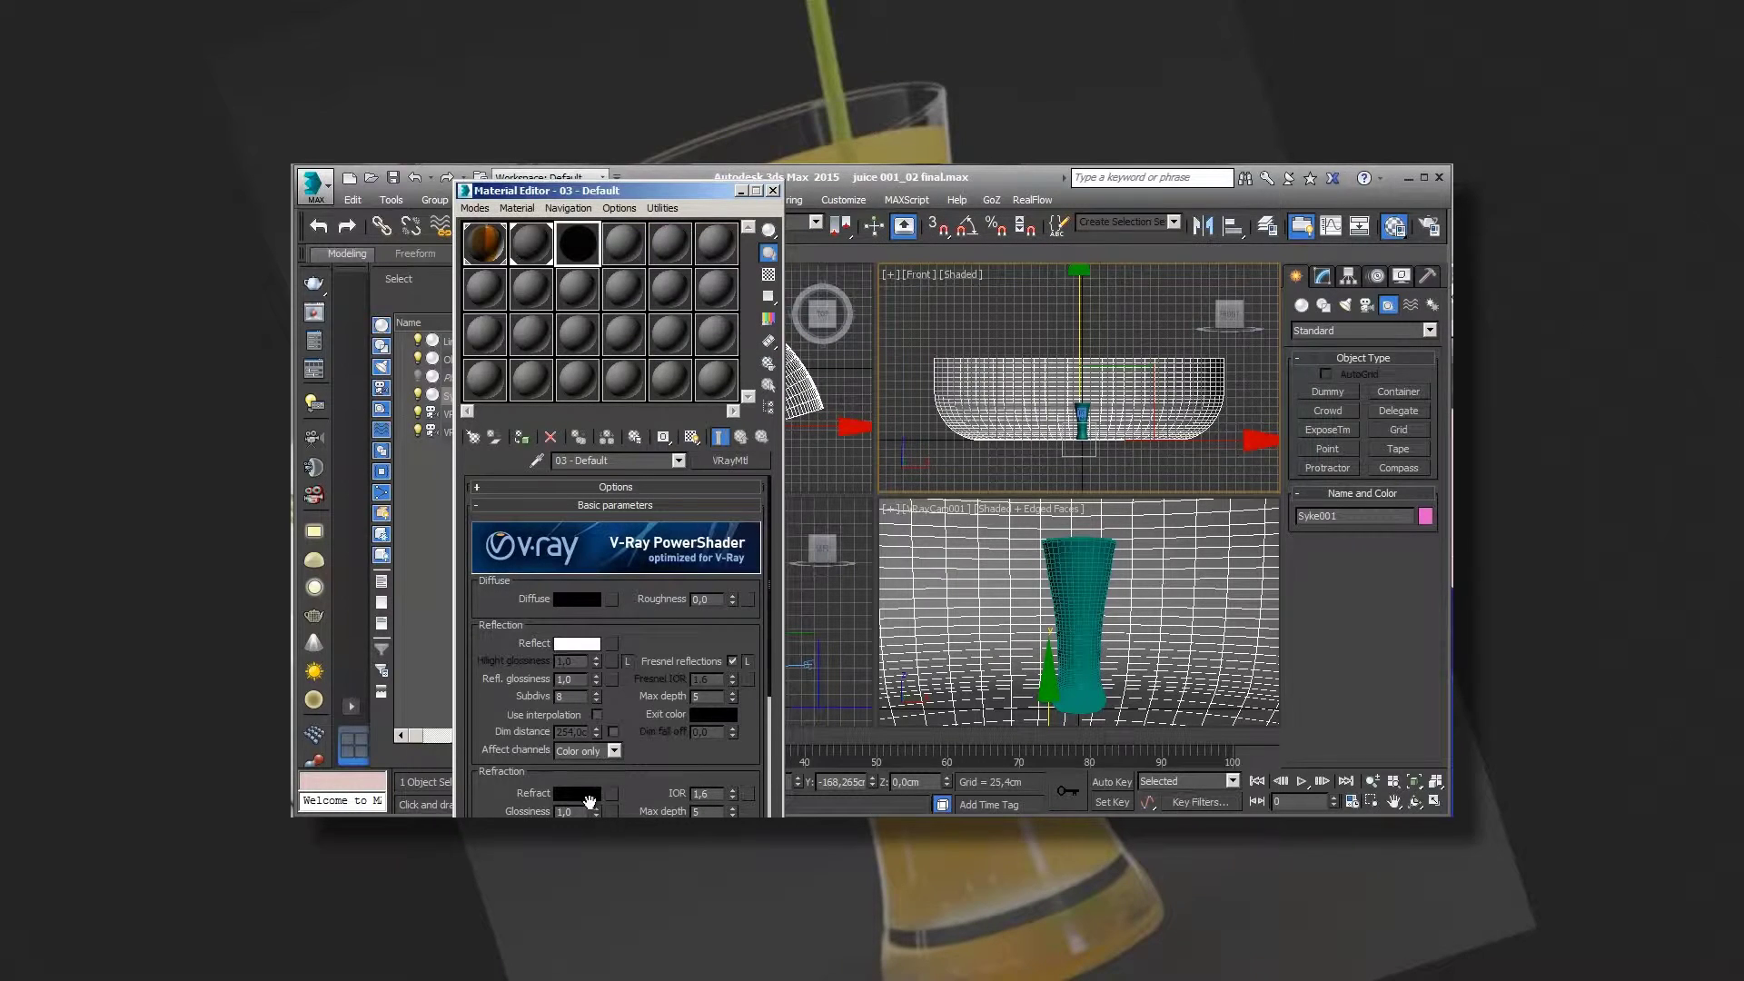
click(589, 797)
drag(815, 274, 822, 415)
click(957, 427)
Tint the refraction fog colour light cyan and preview material 03 enlarged on a checker background.
click(713, 848)
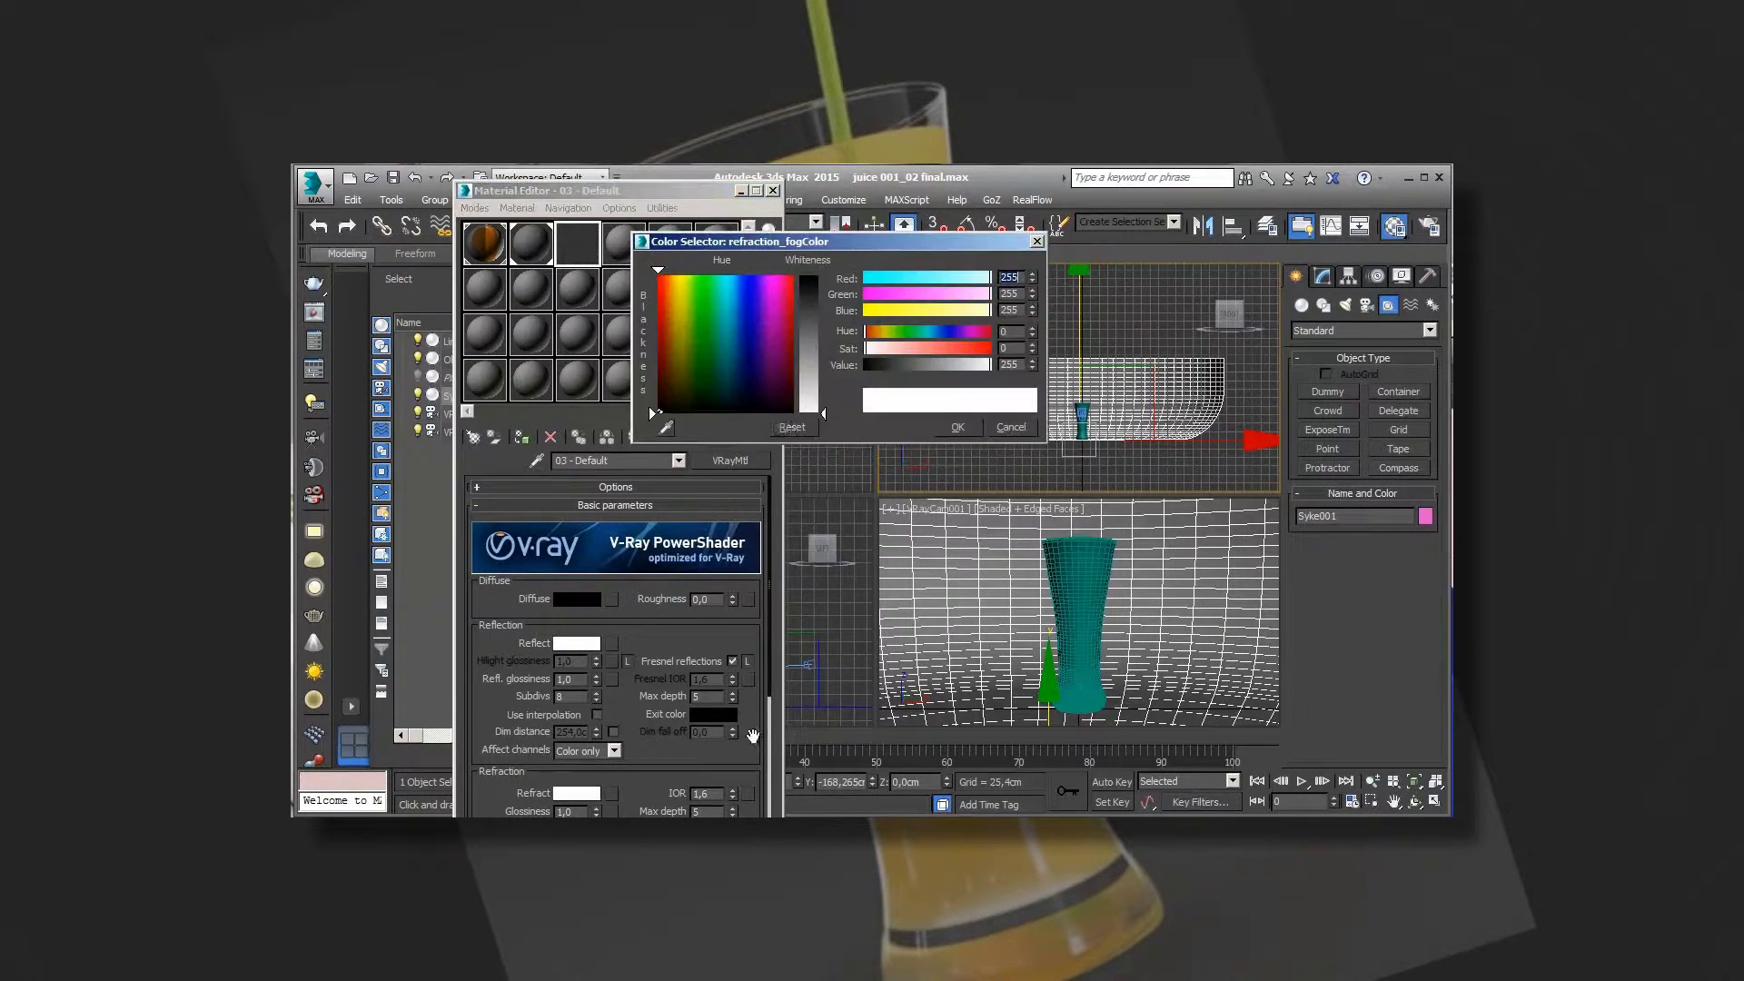
drag(823, 414, 823, 393)
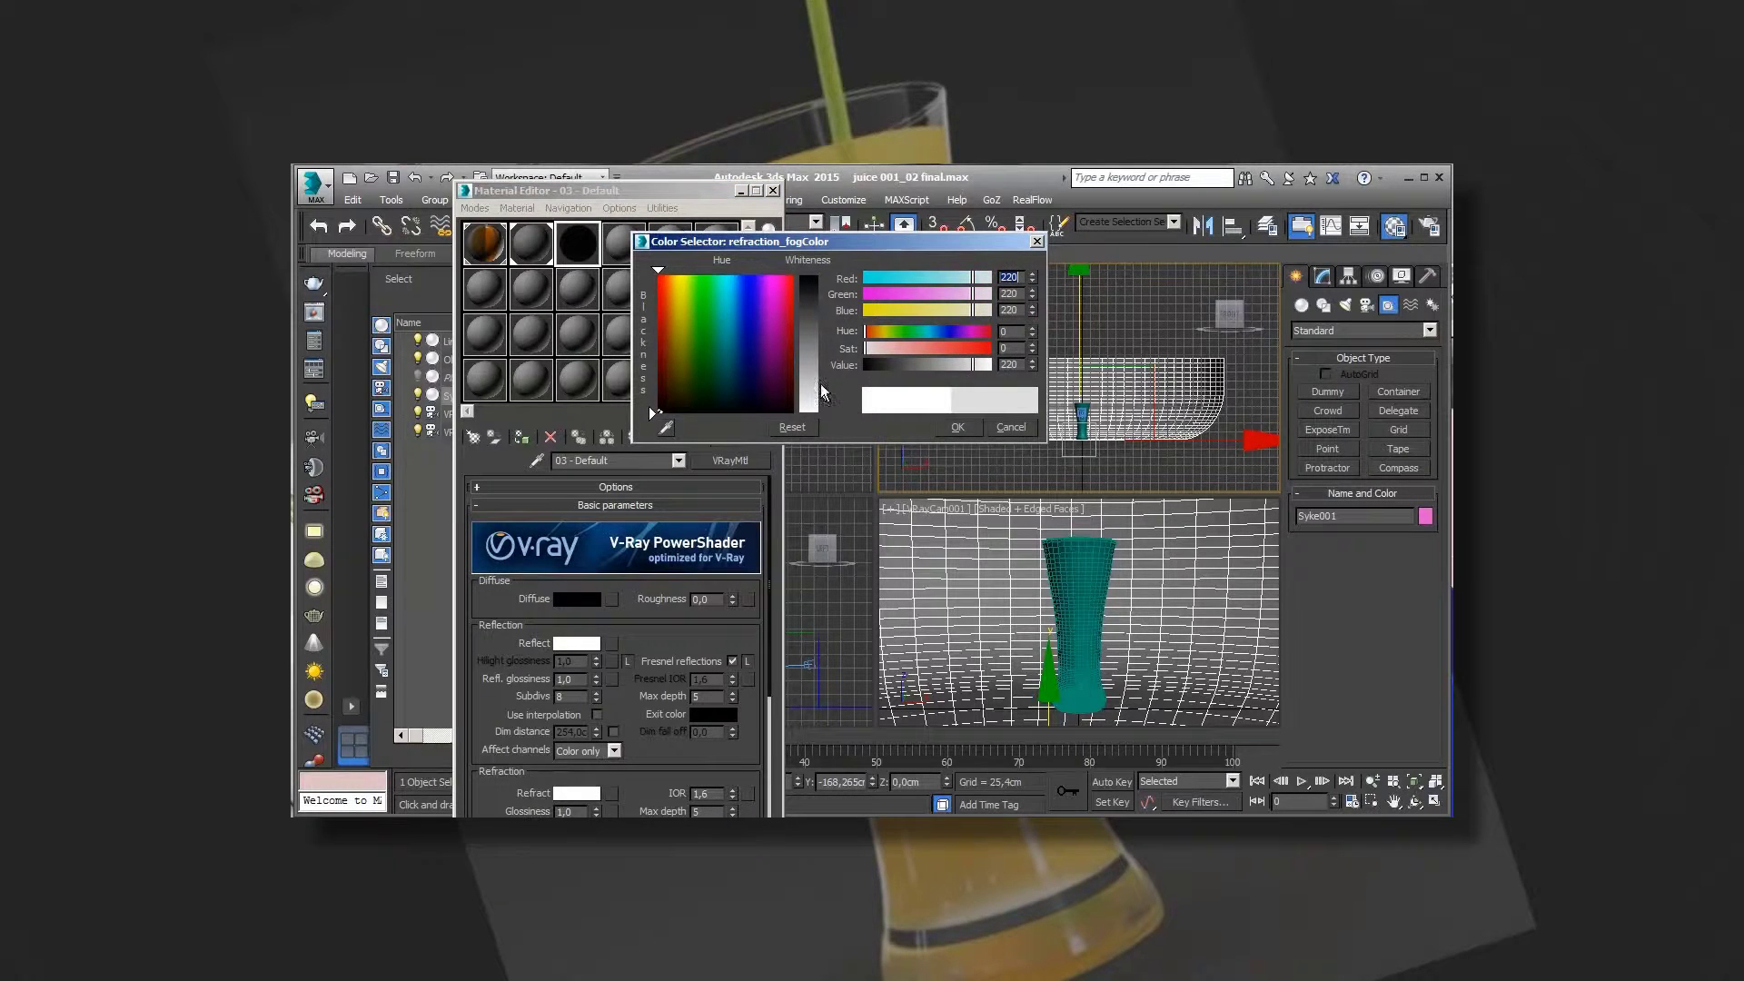
drag(970, 284, 963, 285)
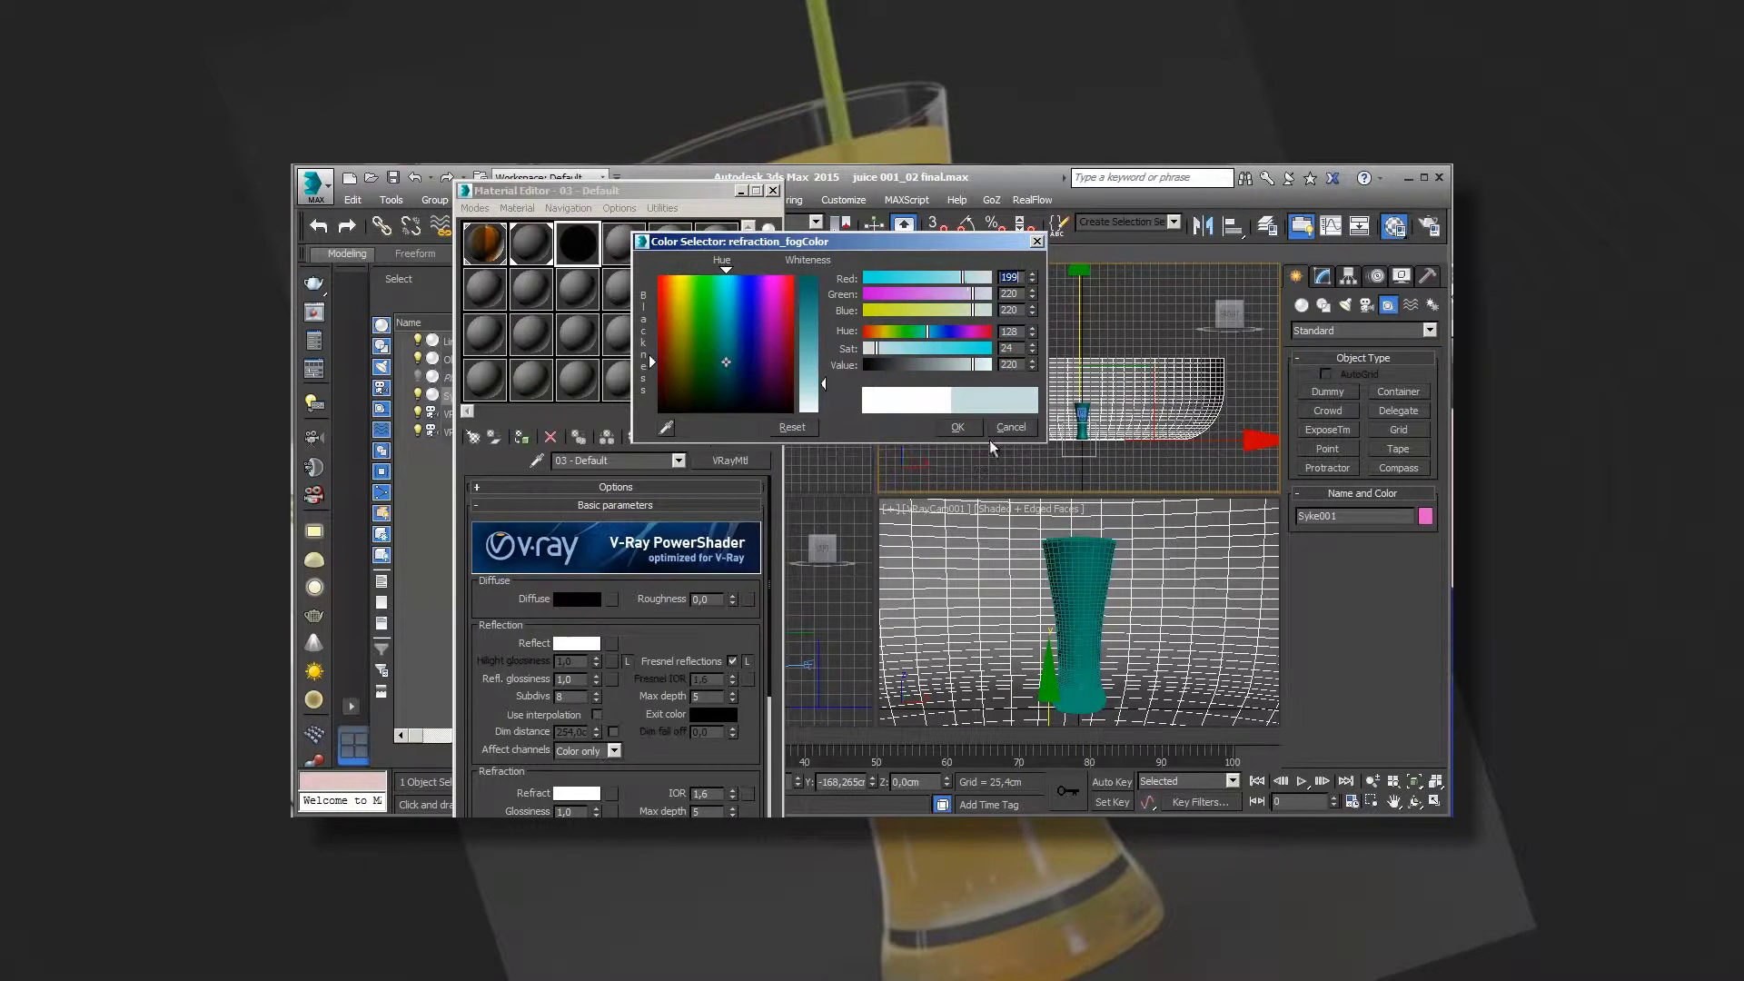
click(960, 429)
click(769, 275)
double_click(576, 243)
drag(1321, 303, 996, 279)
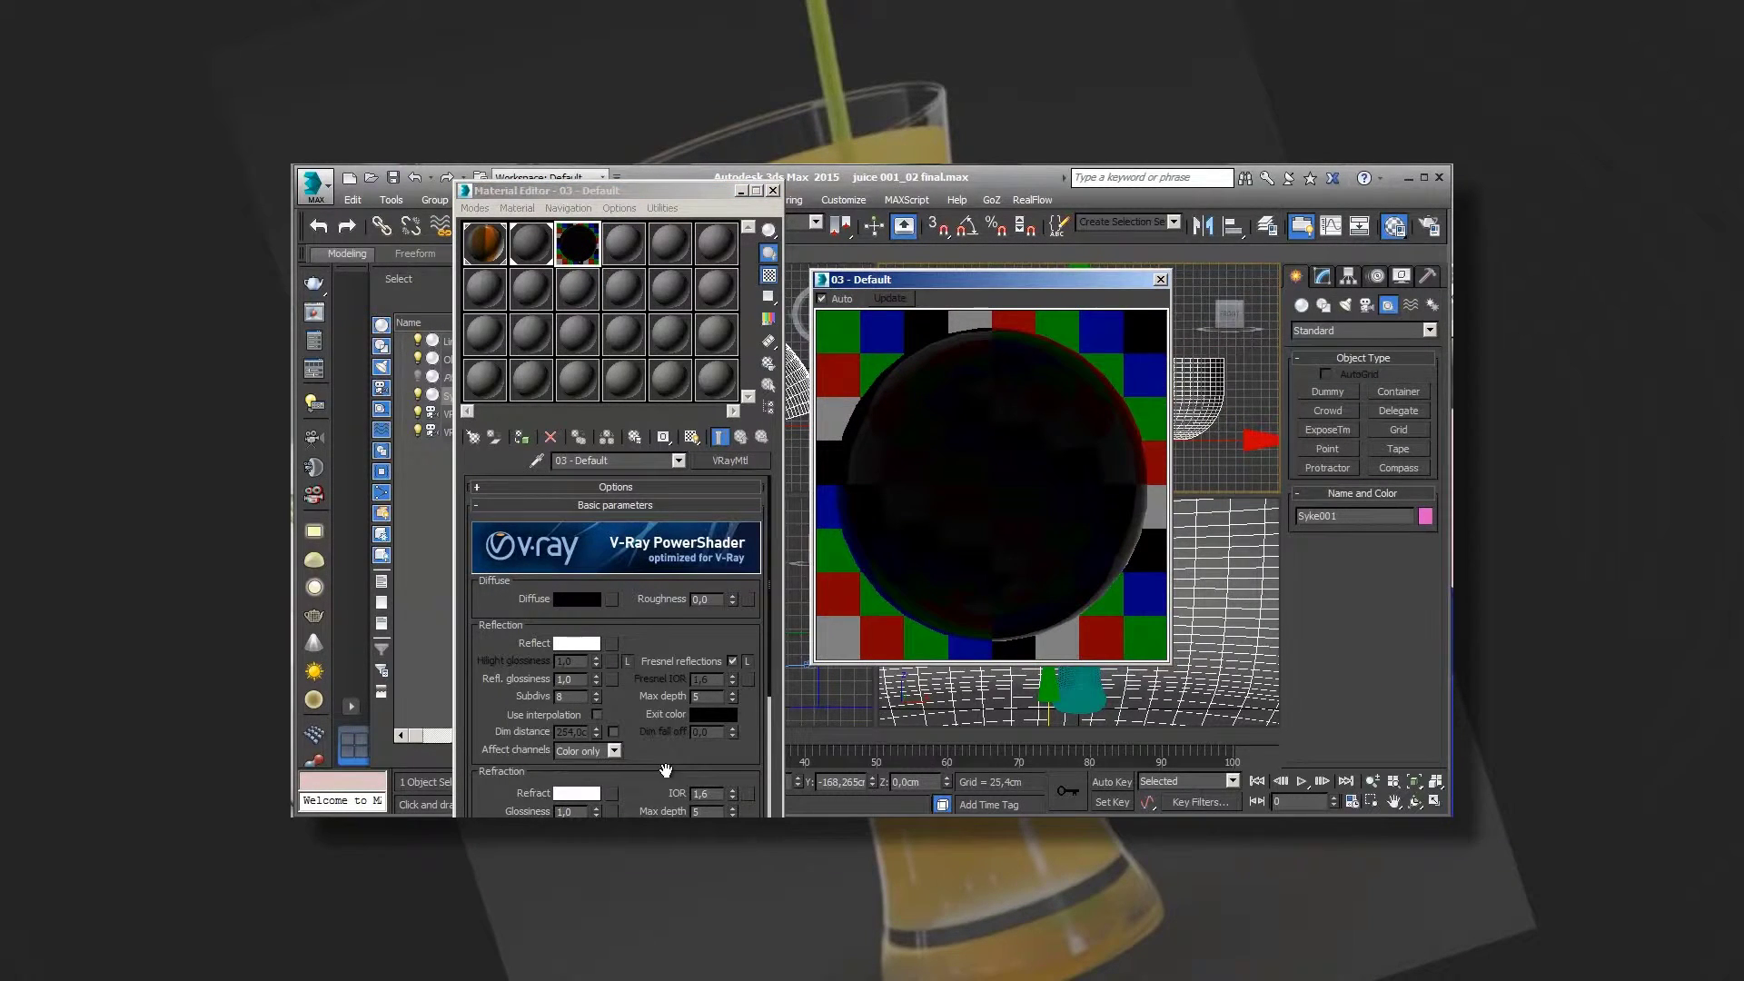
Set refraction IOR 1,63, max depth 7 and fog multiplier 0,03.
drag(666, 770, 666, 719)
click(980, 738)
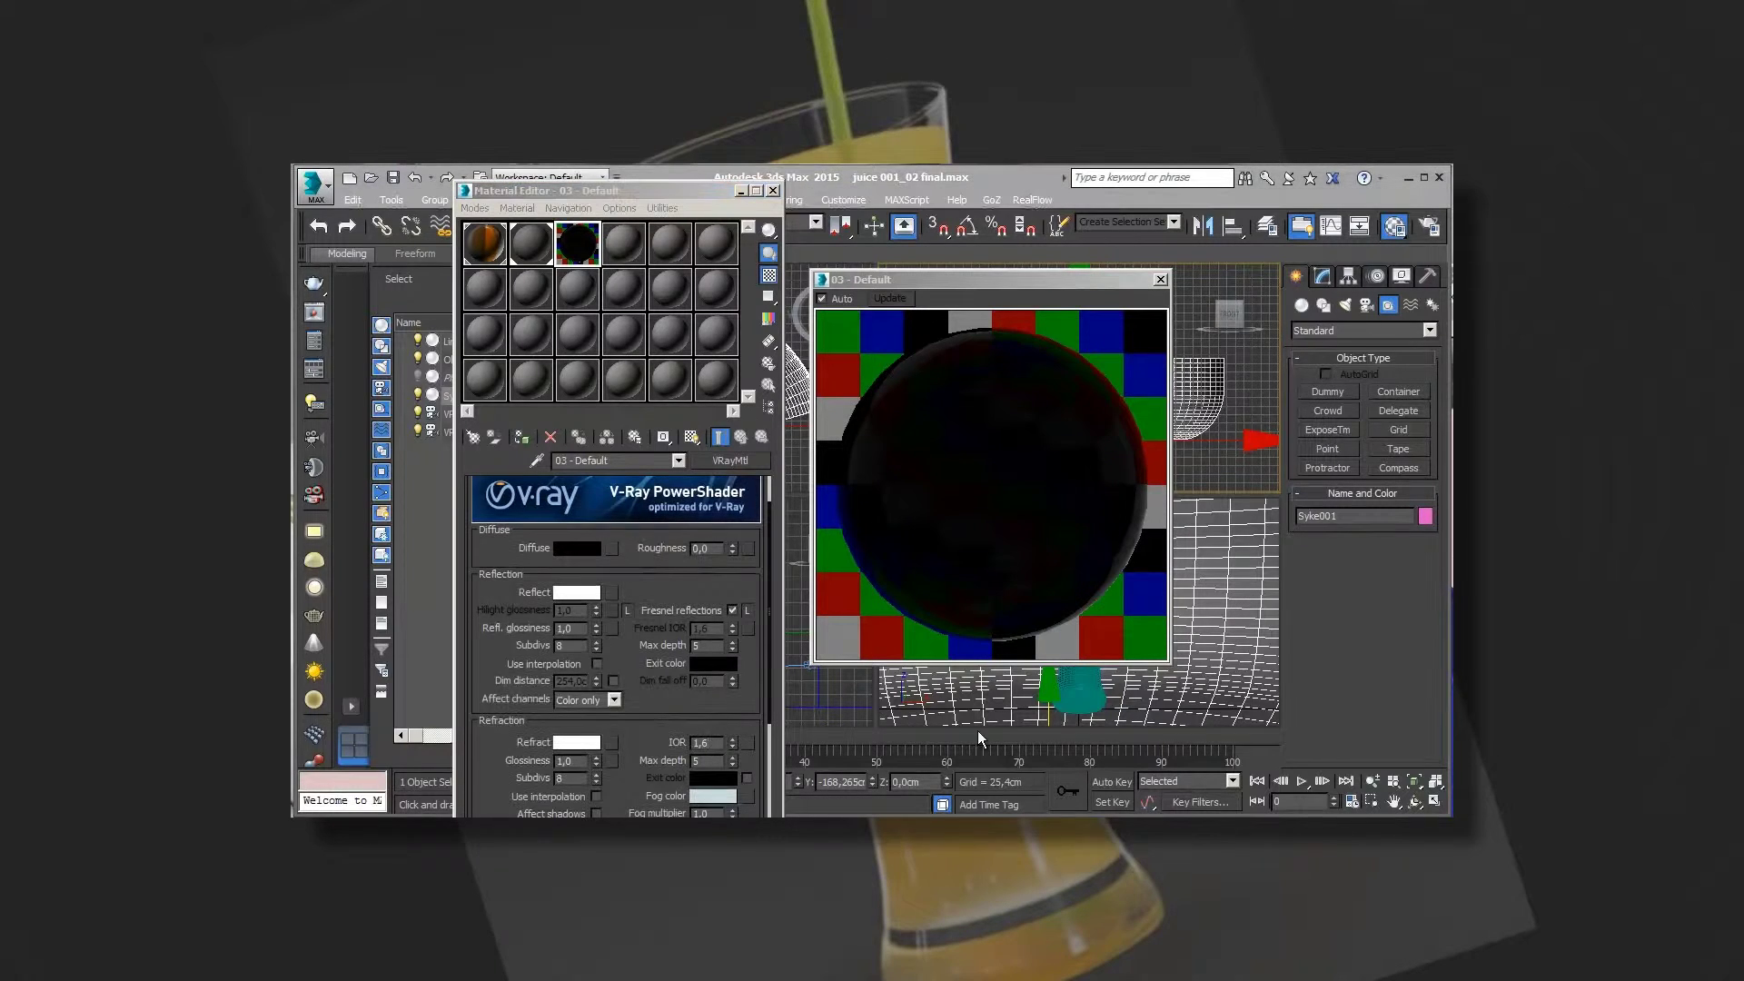
click(707, 762)
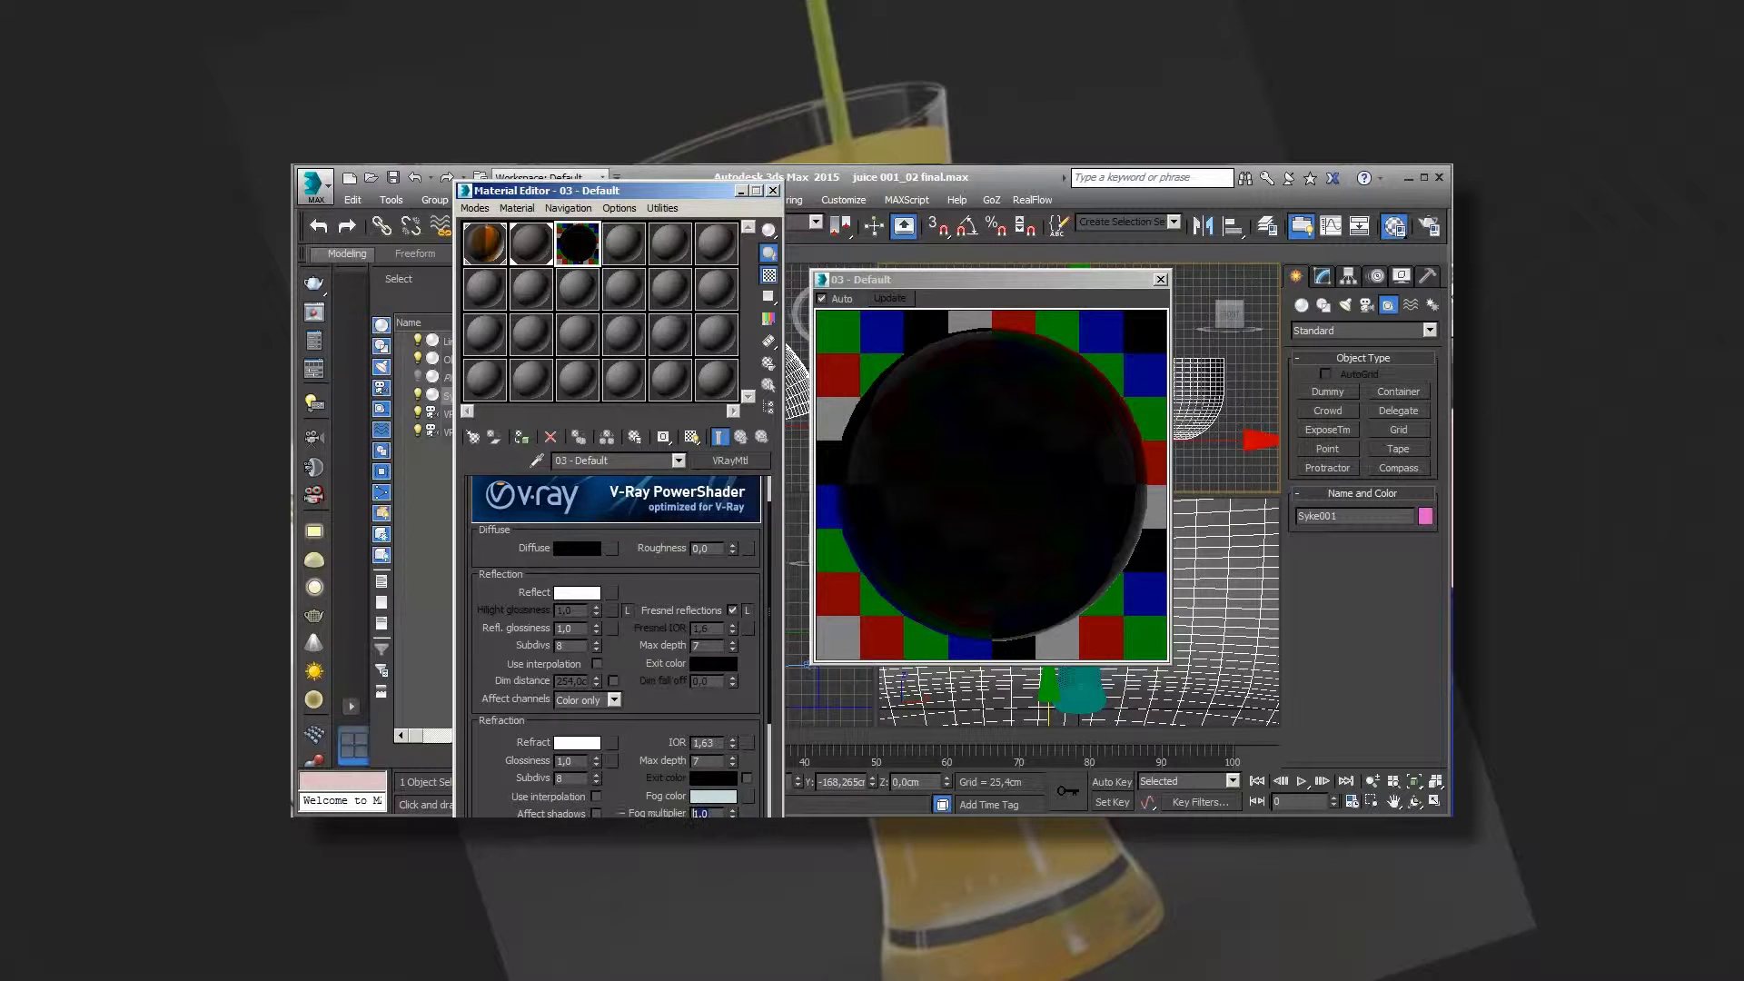
text(0,03)
key(Return)
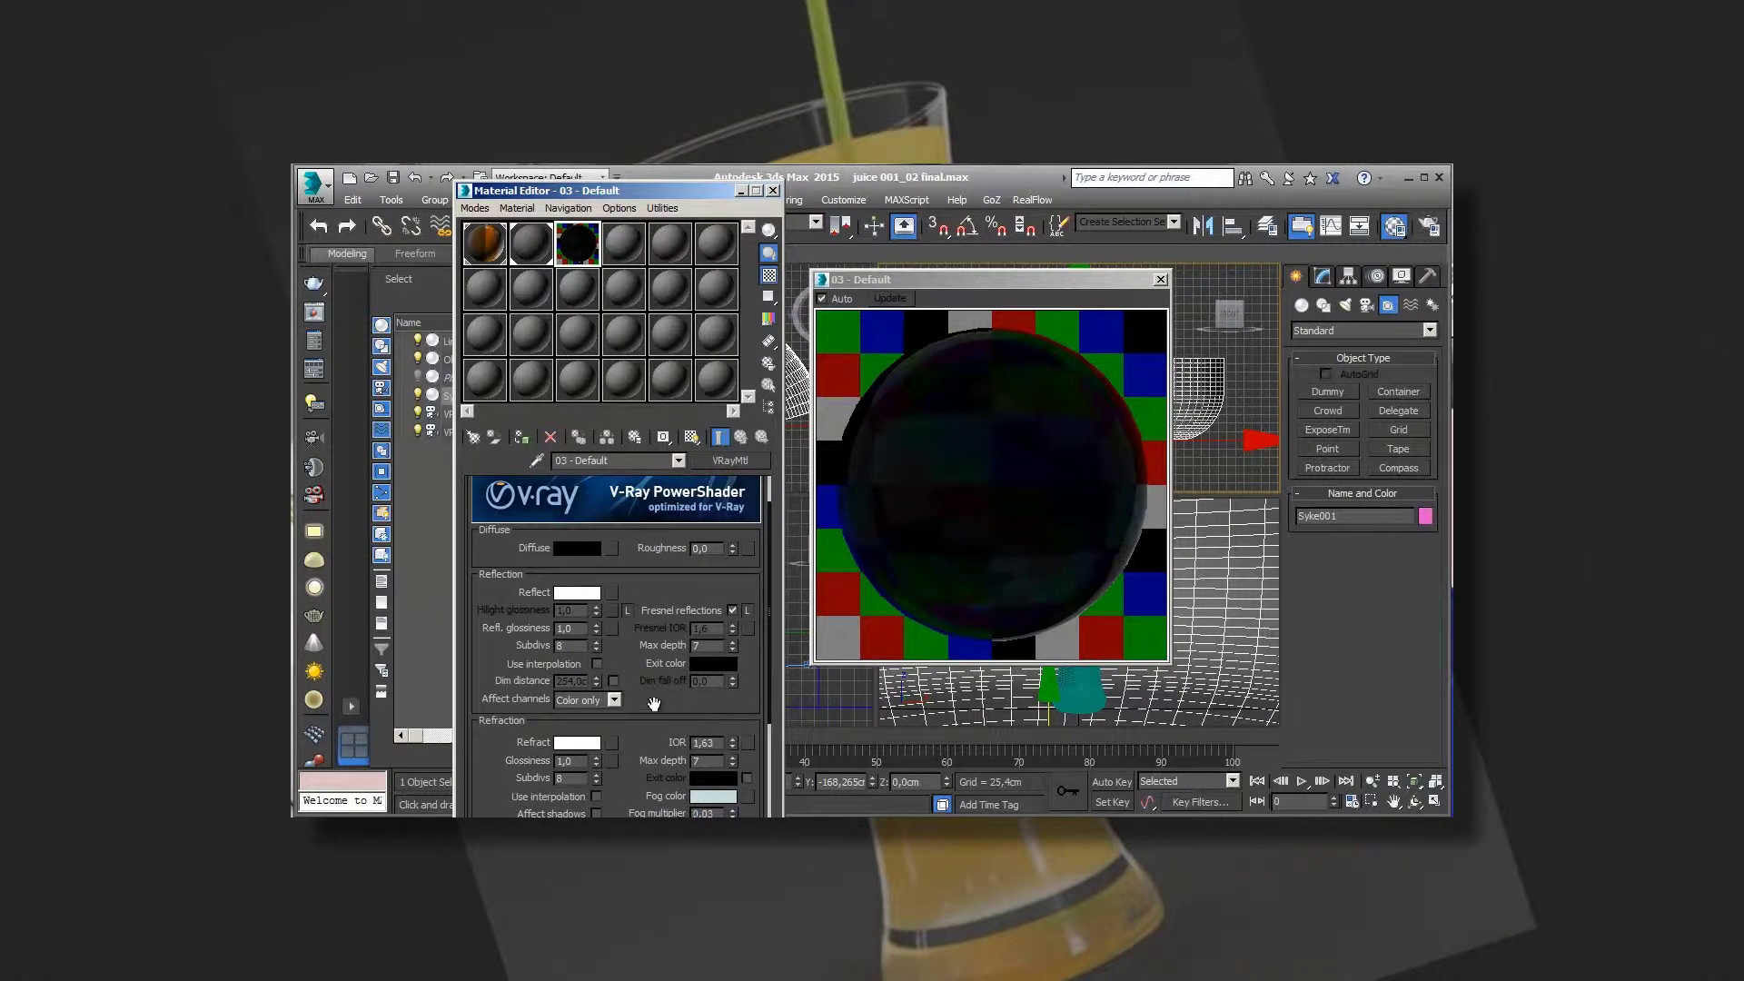
click(1160, 279)
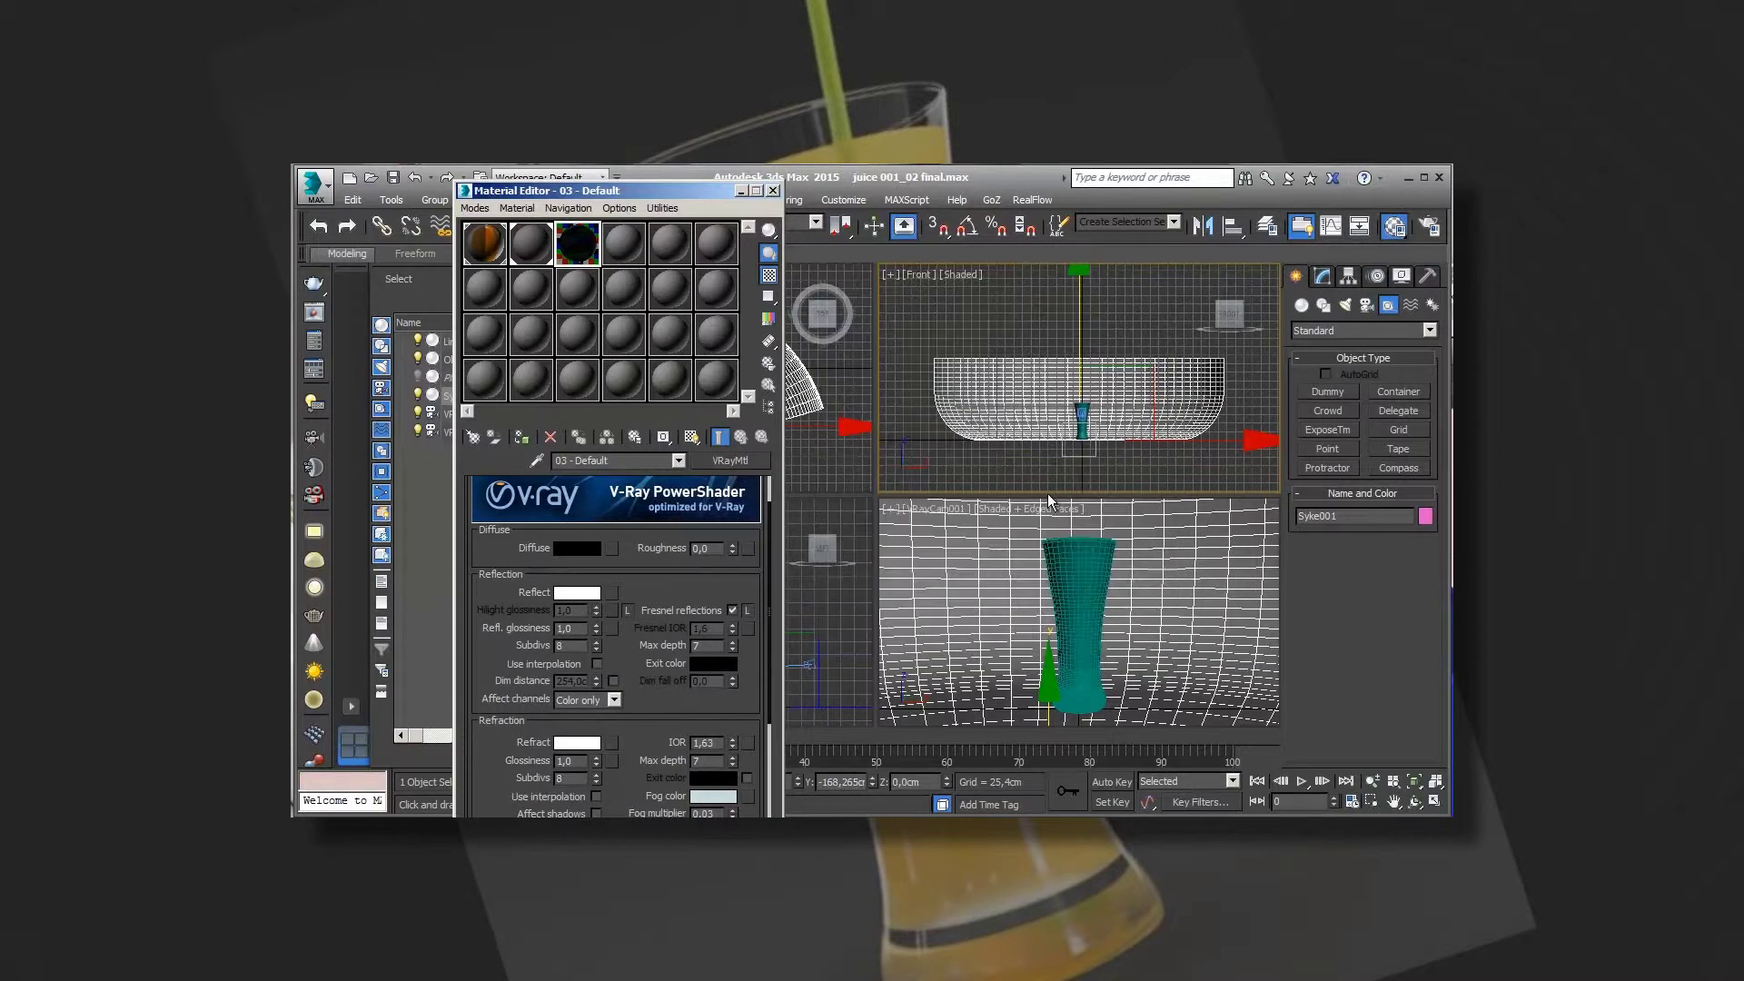
Apply the glass material 03 to the juice glass, then clear the selection.
click(1079, 627)
click(522, 438)
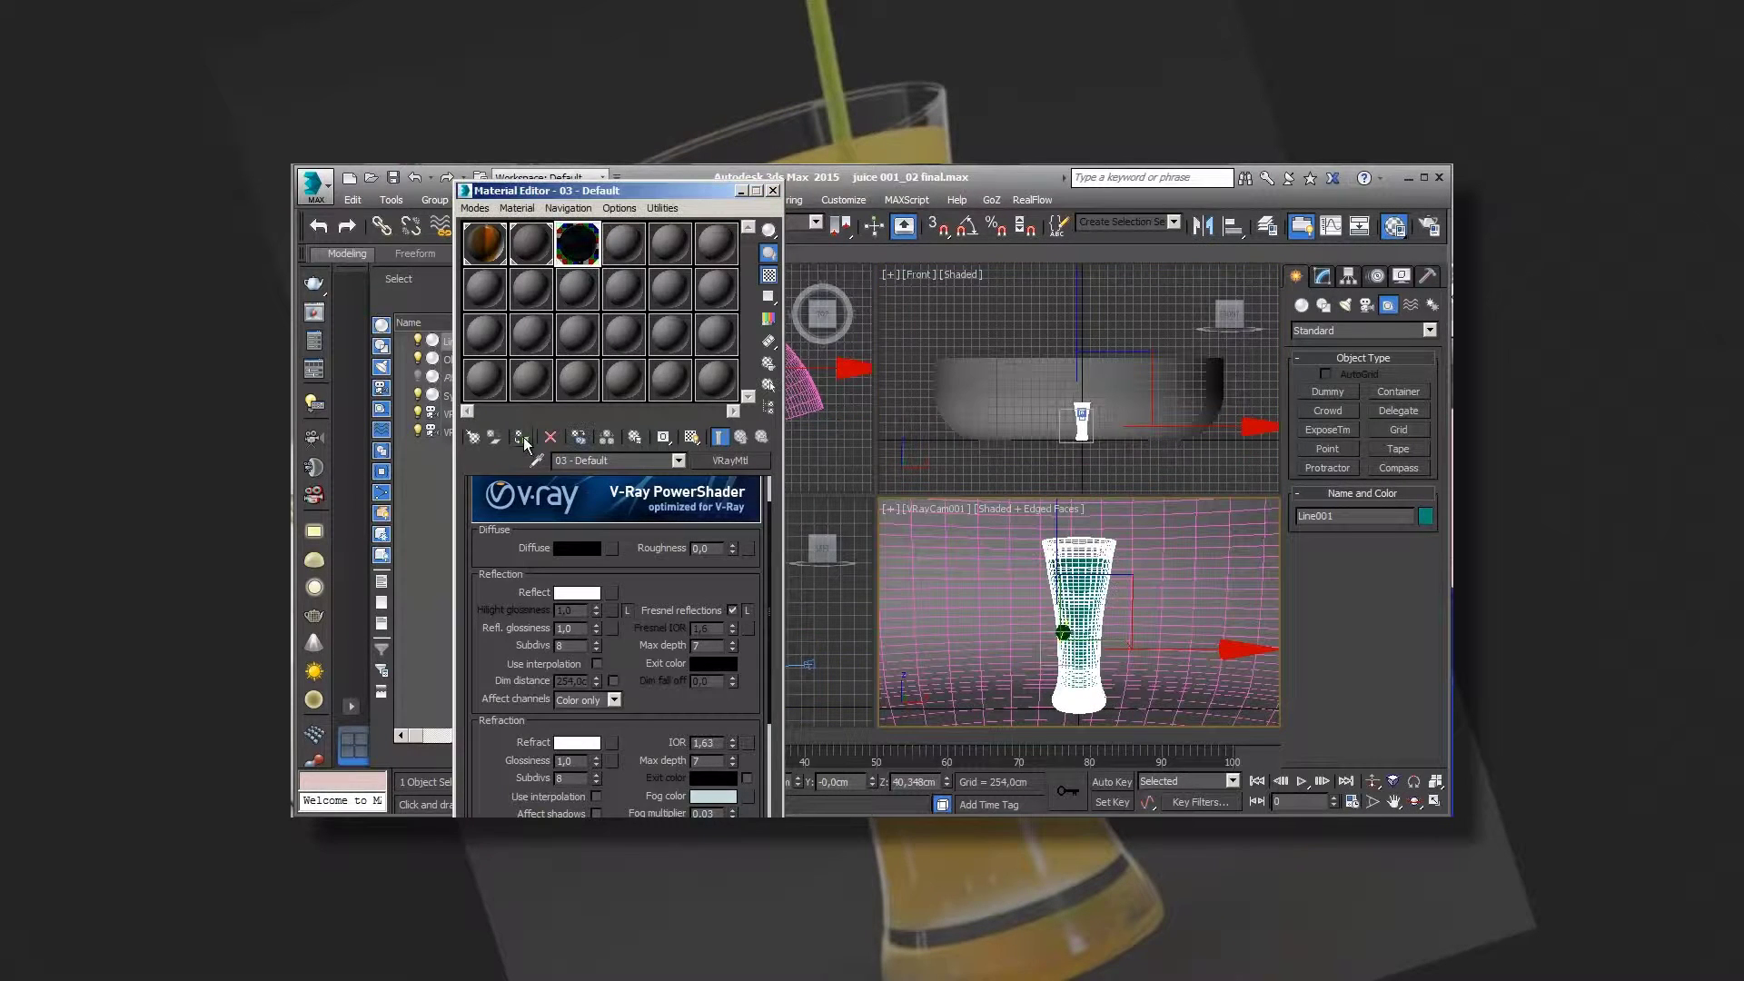
click(1079, 572)
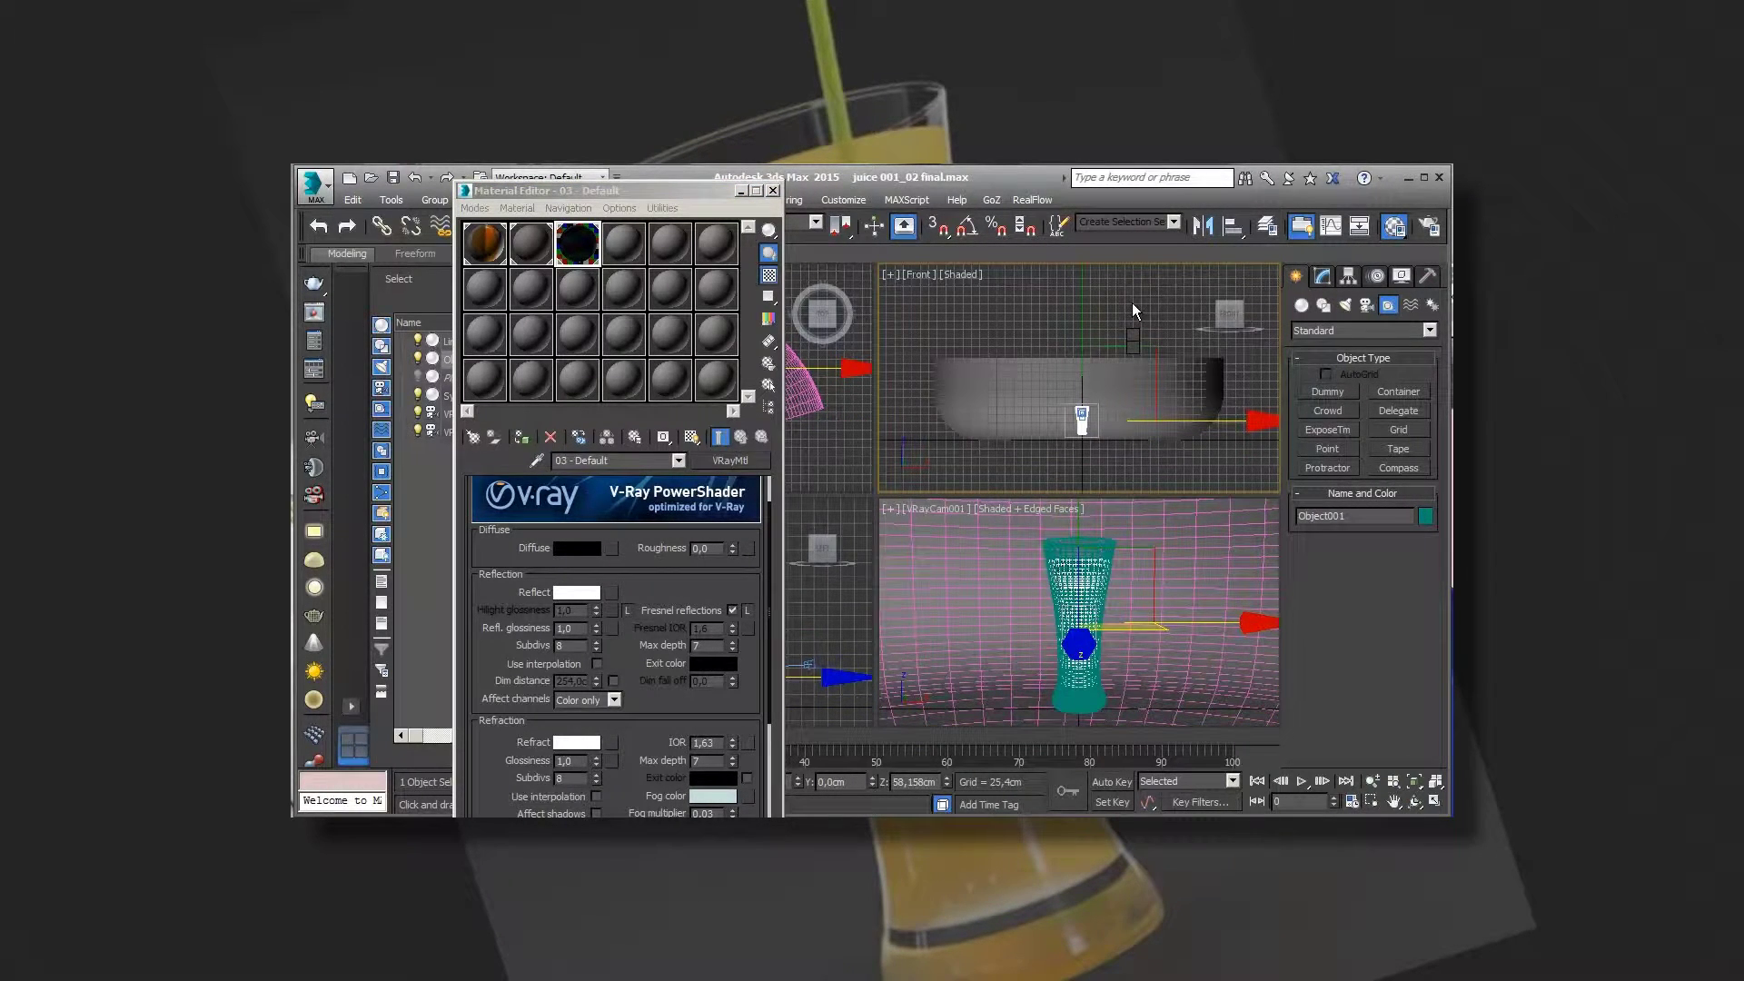
click(1196, 294)
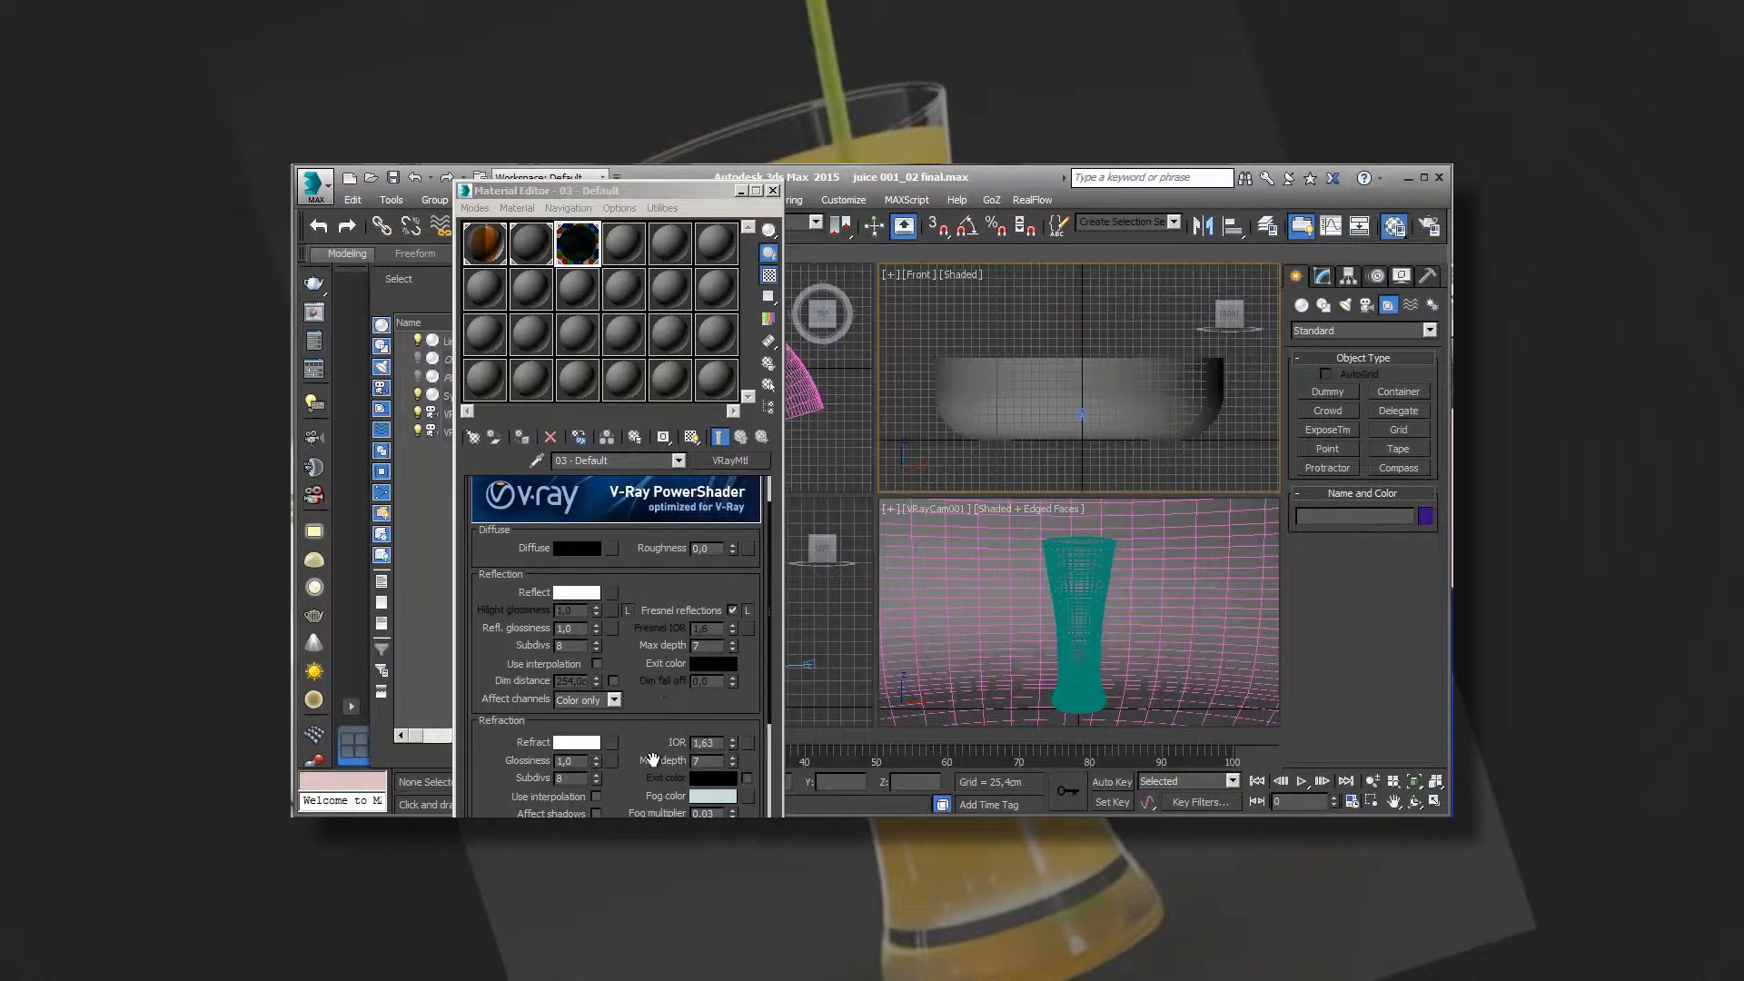
drag(652, 760, 652, 680)
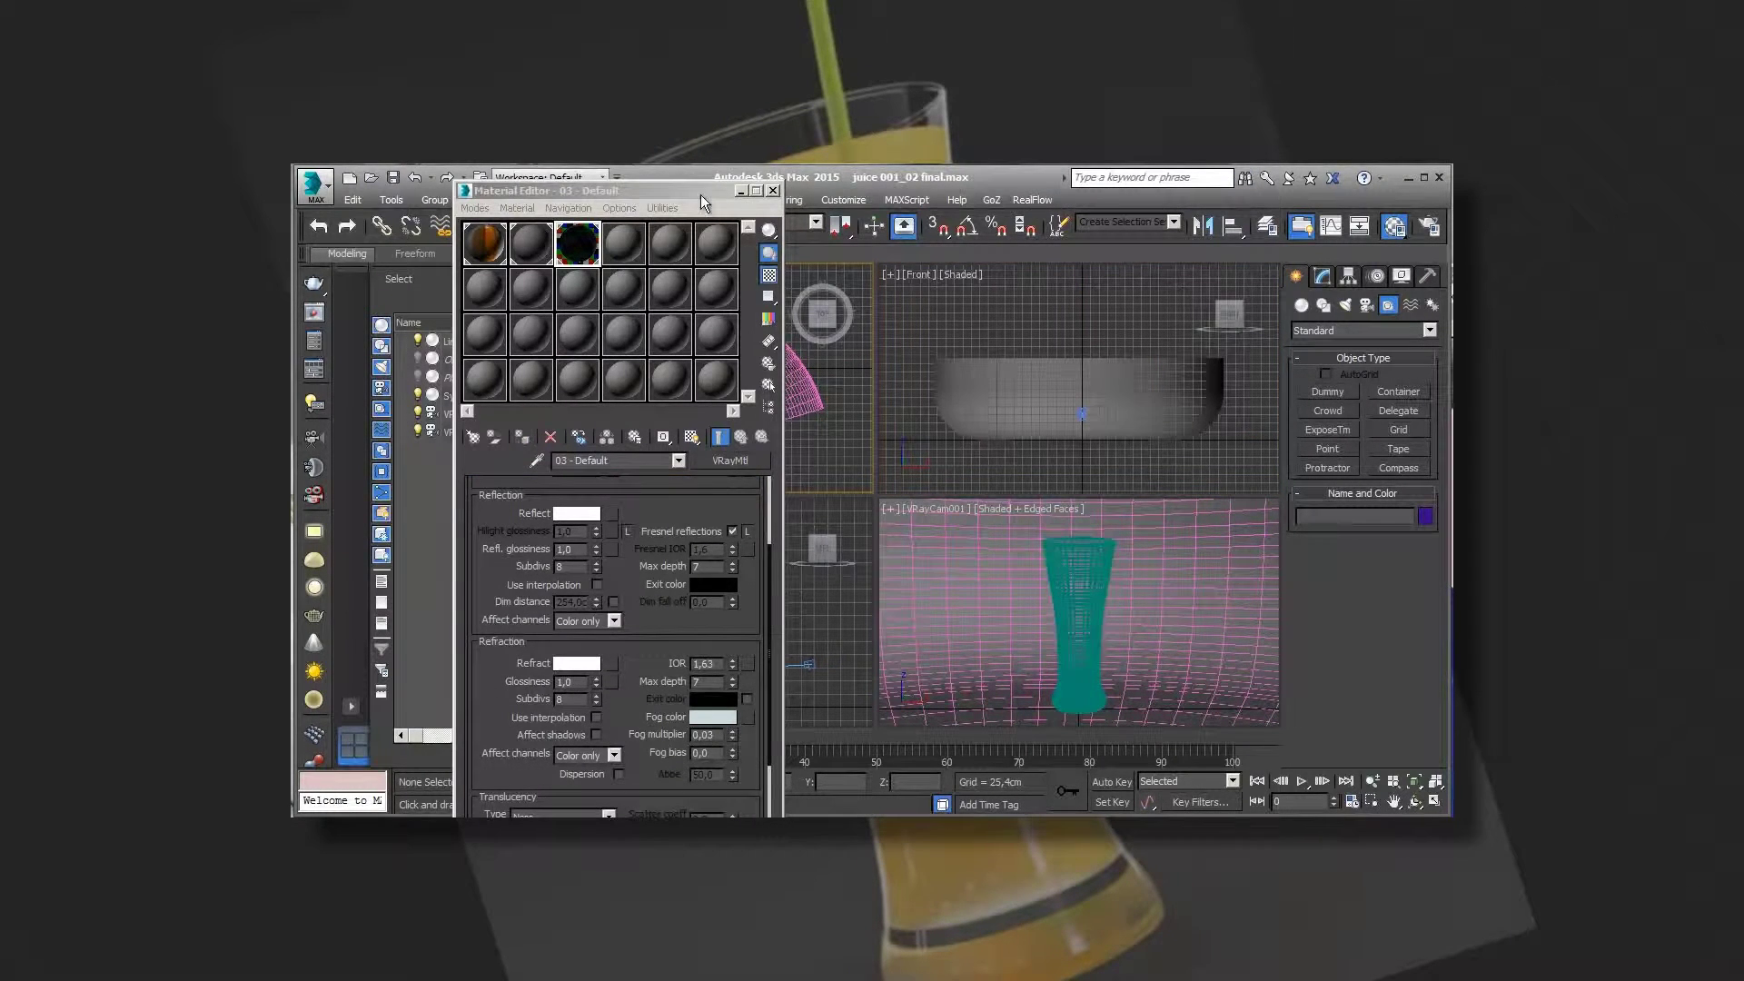
click(773, 190)
Draw a V-Ray plane light over the glass in Top view and raise it high above.
click(1345, 305)
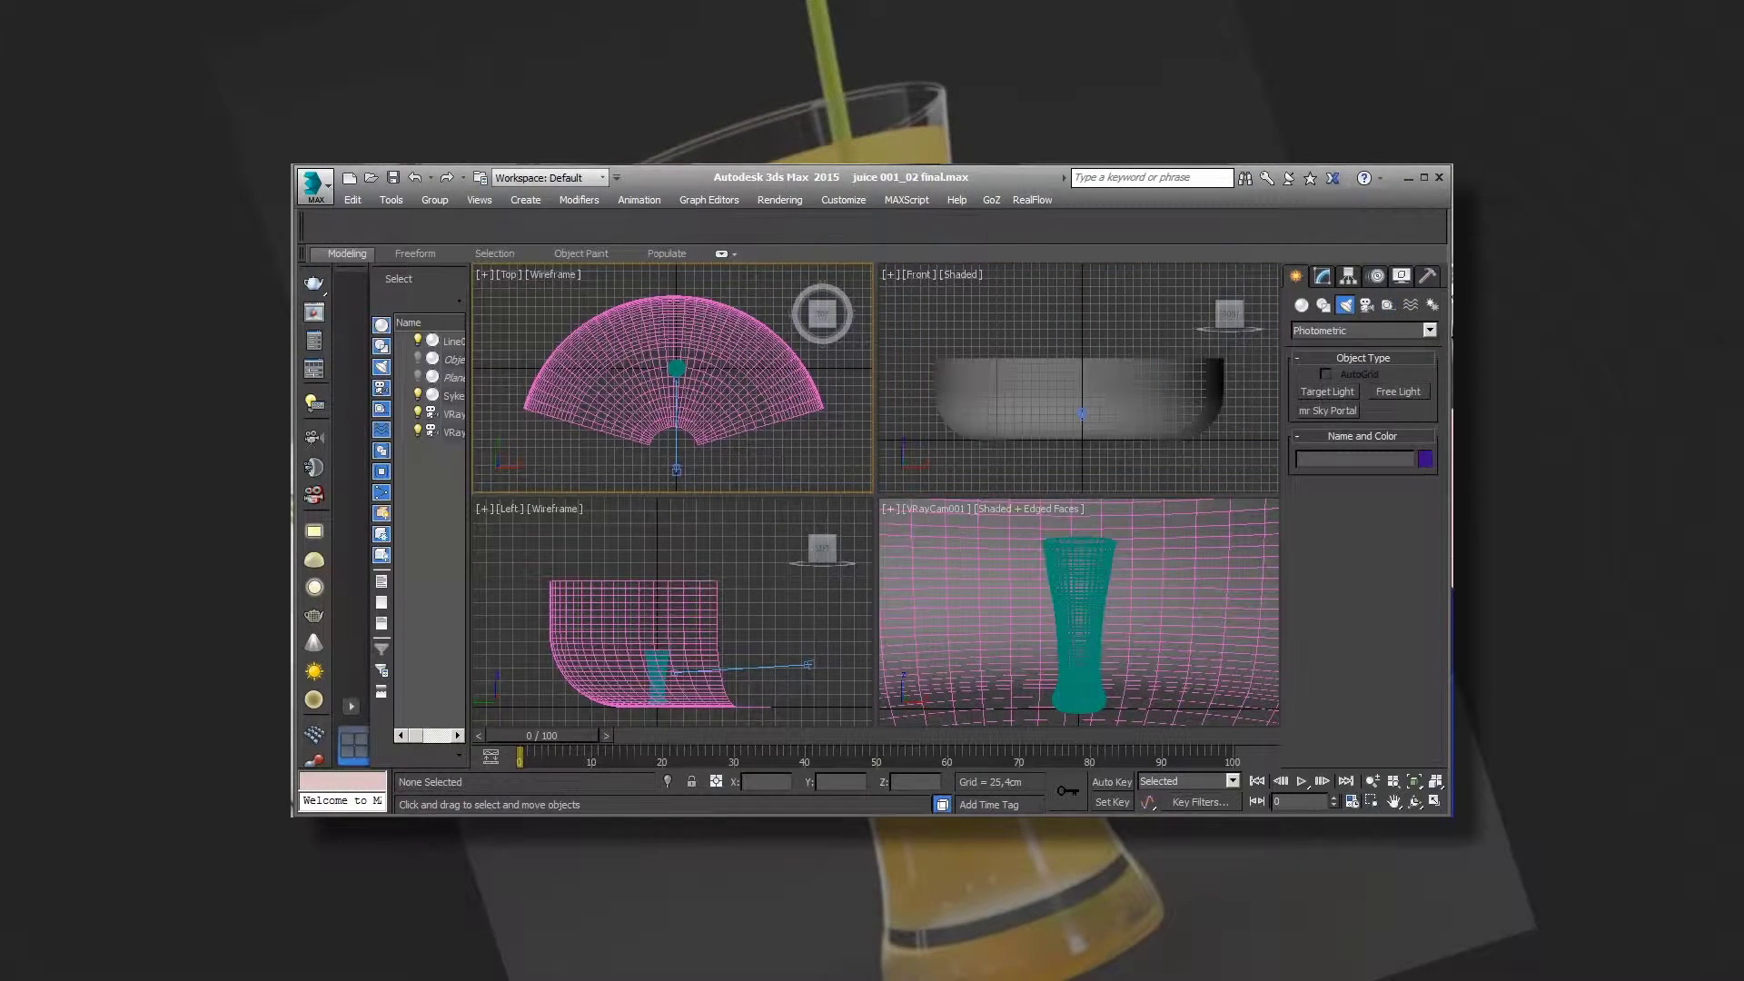
click(1431, 329)
click(1361, 374)
click(664, 369)
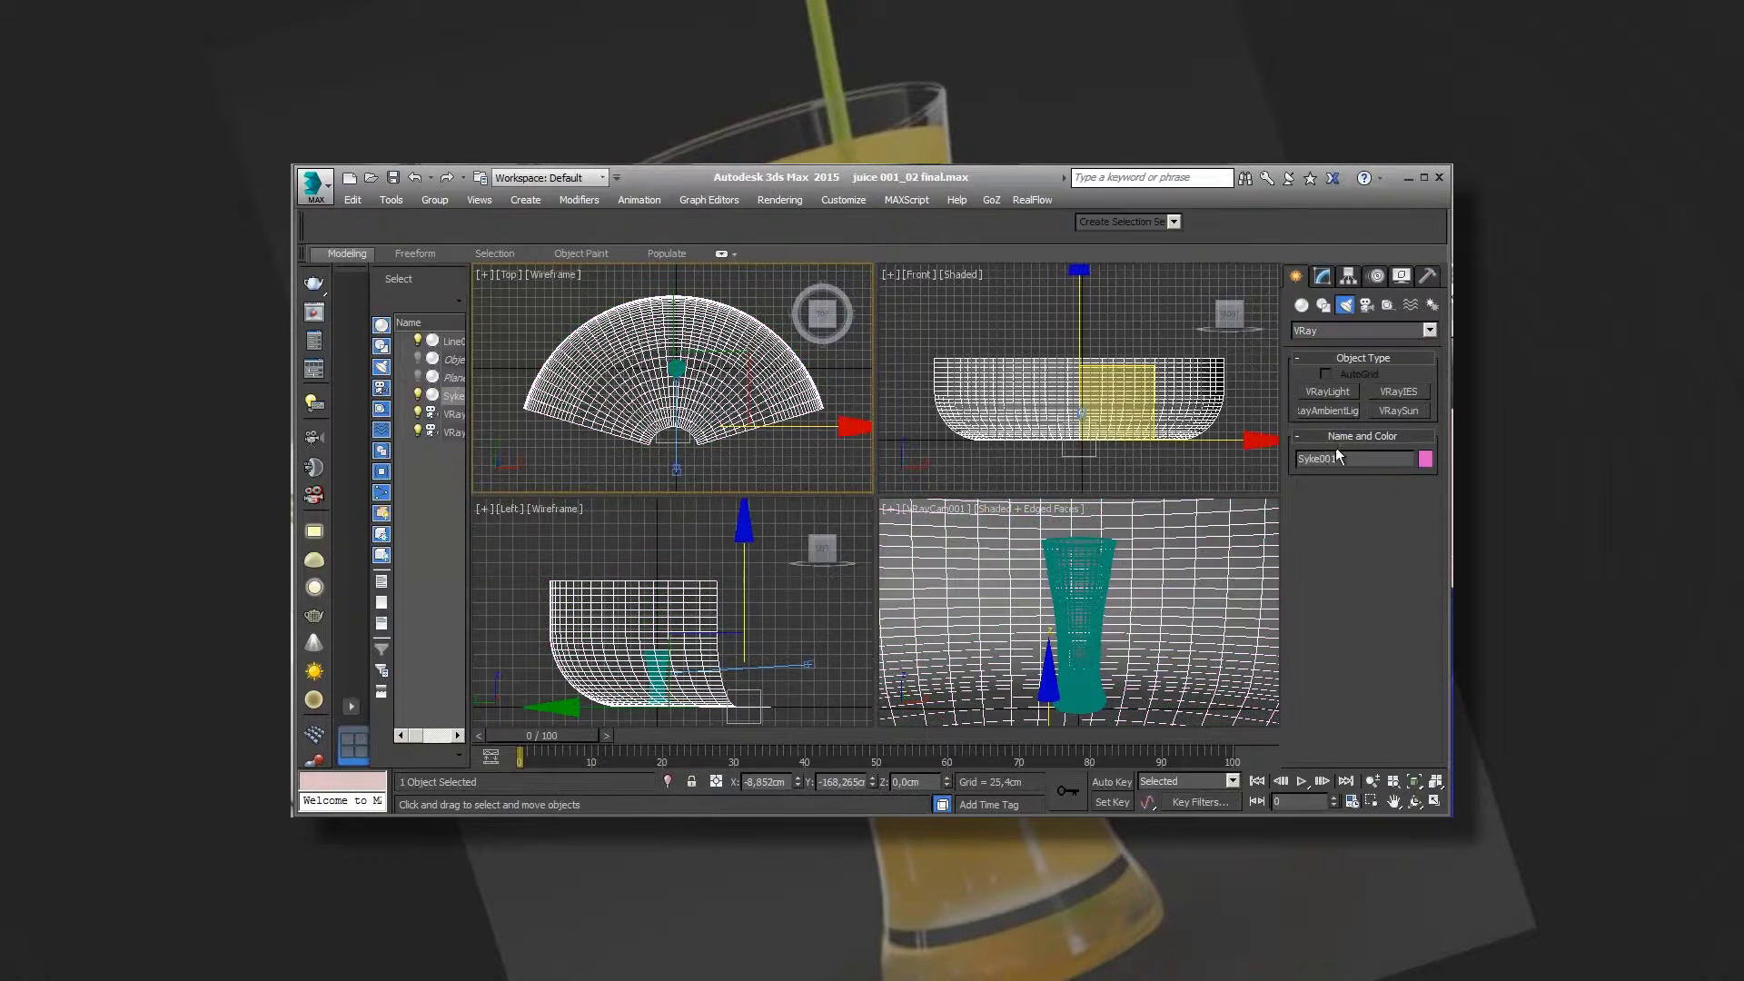
click(1329, 391)
drag(677, 368, 709, 396)
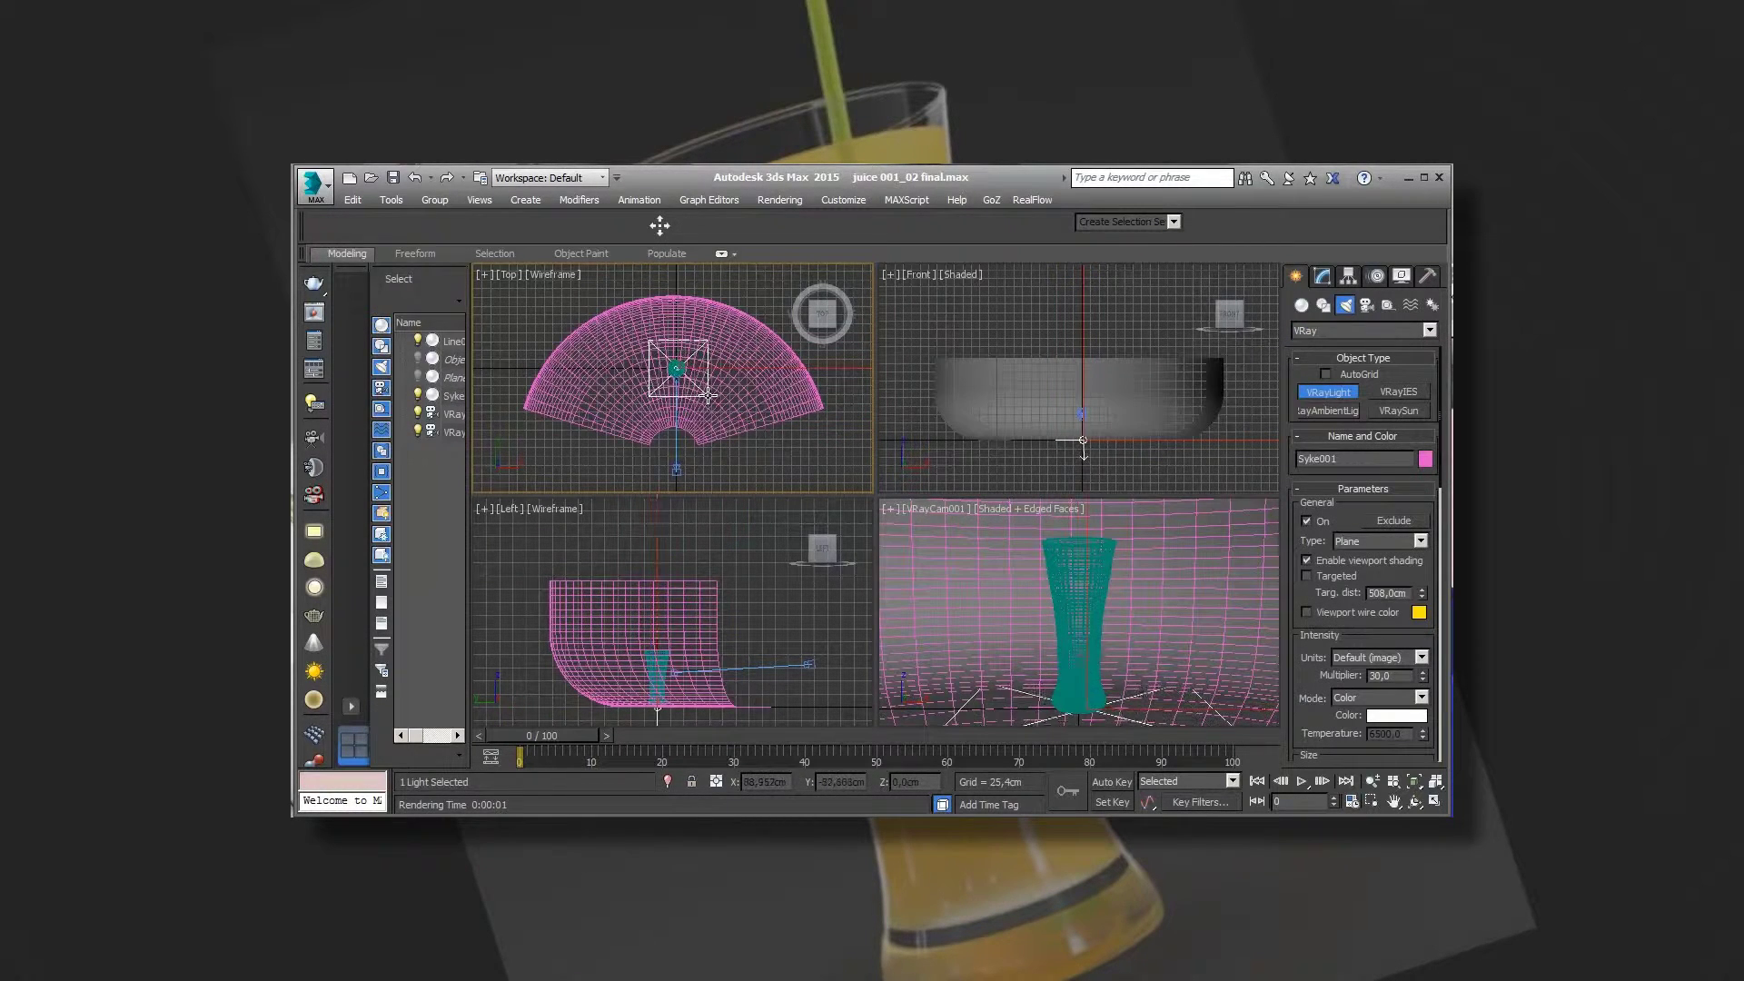
key(w)
drag(660, 597, 659, 518)
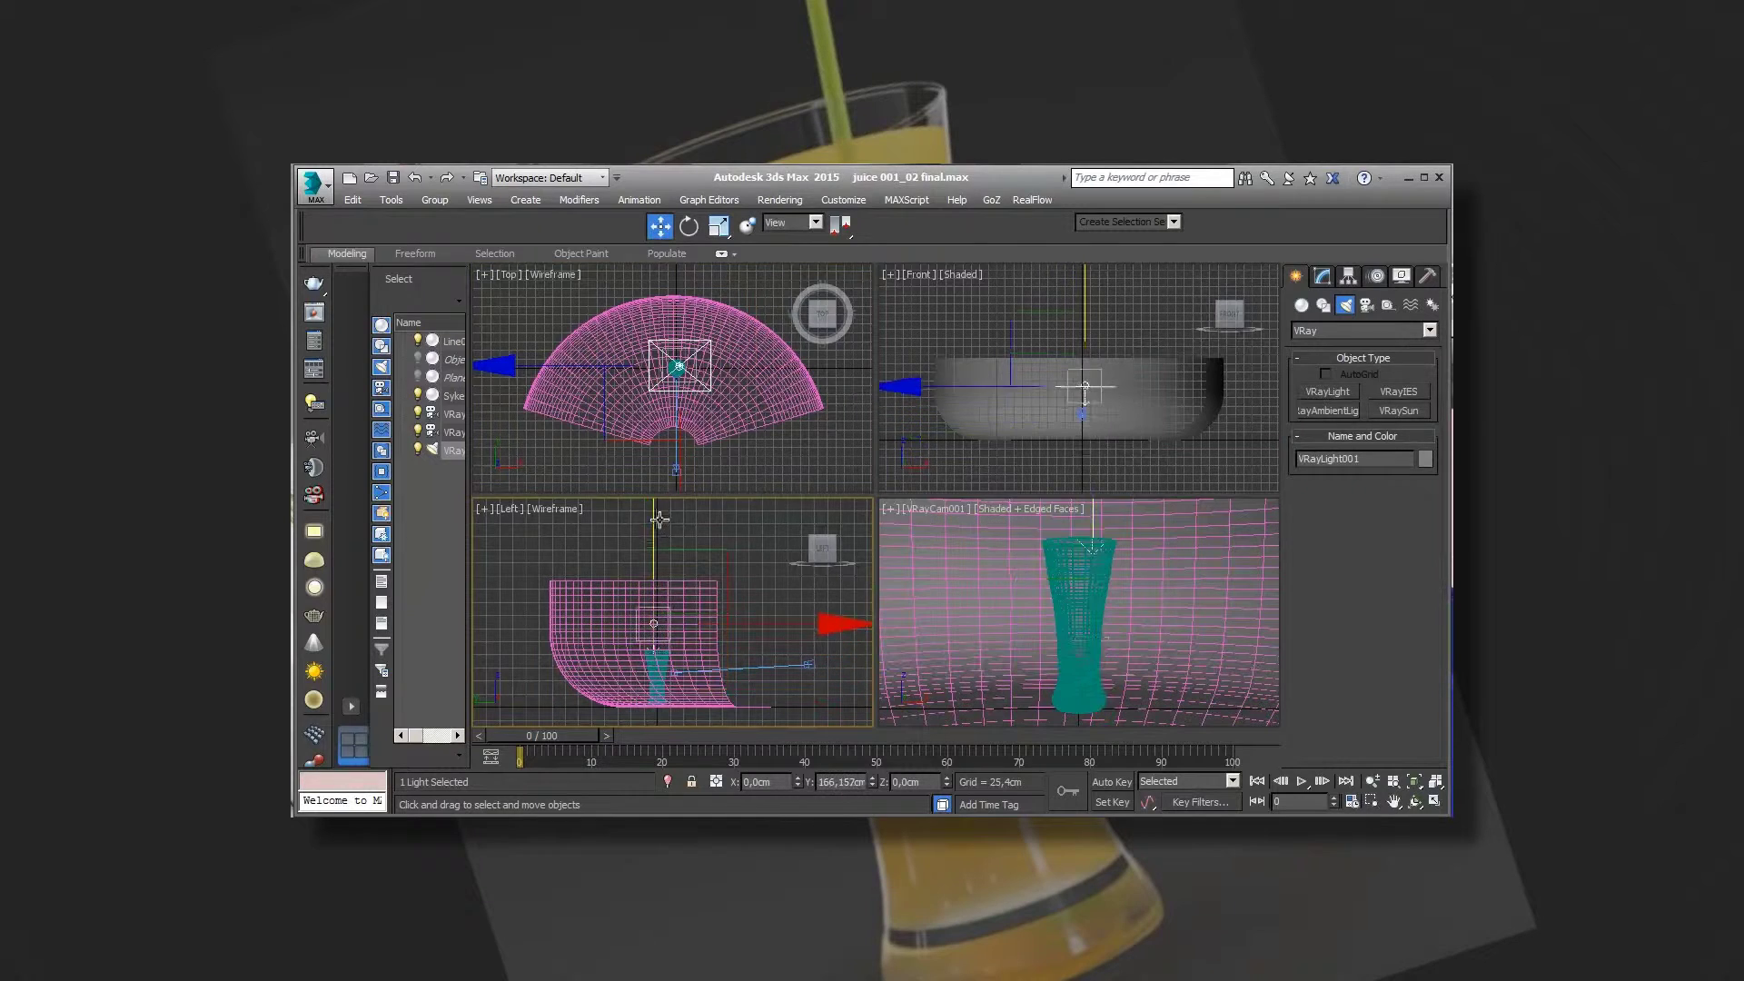
Select VRayLight001's multiplier value of 30,0 in the Modify panel for editing.
click(1323, 275)
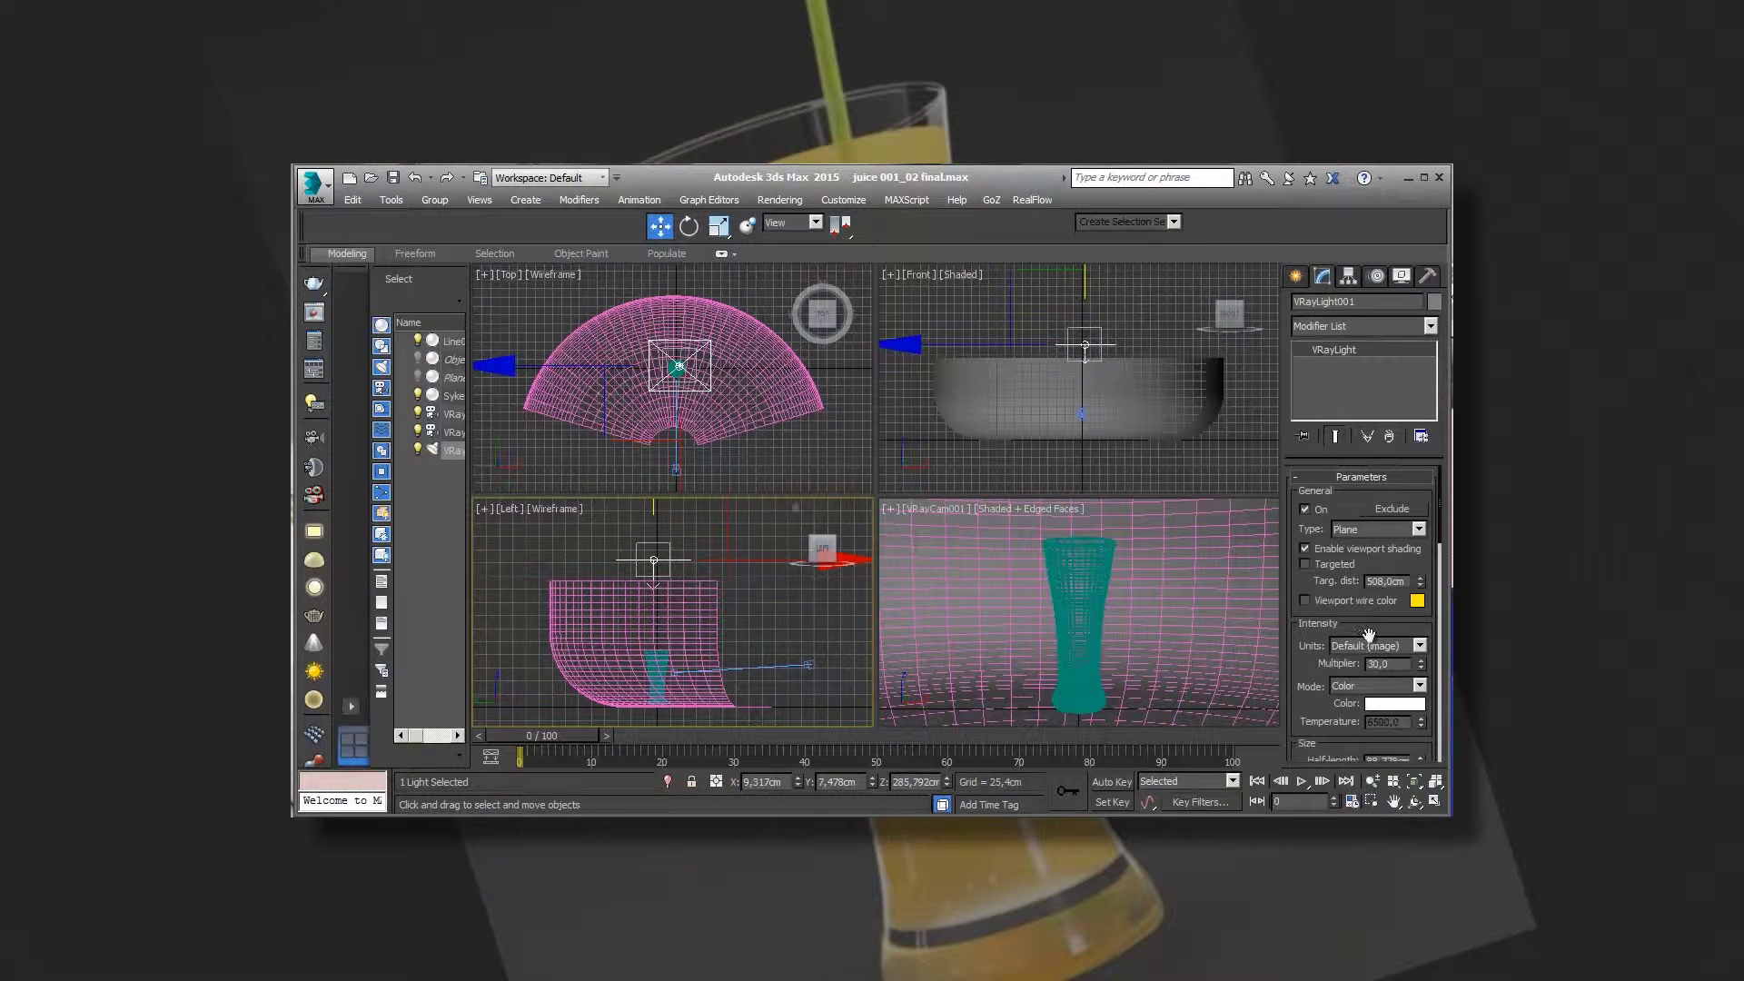
double_click(1393, 664)
click(1194, 618)
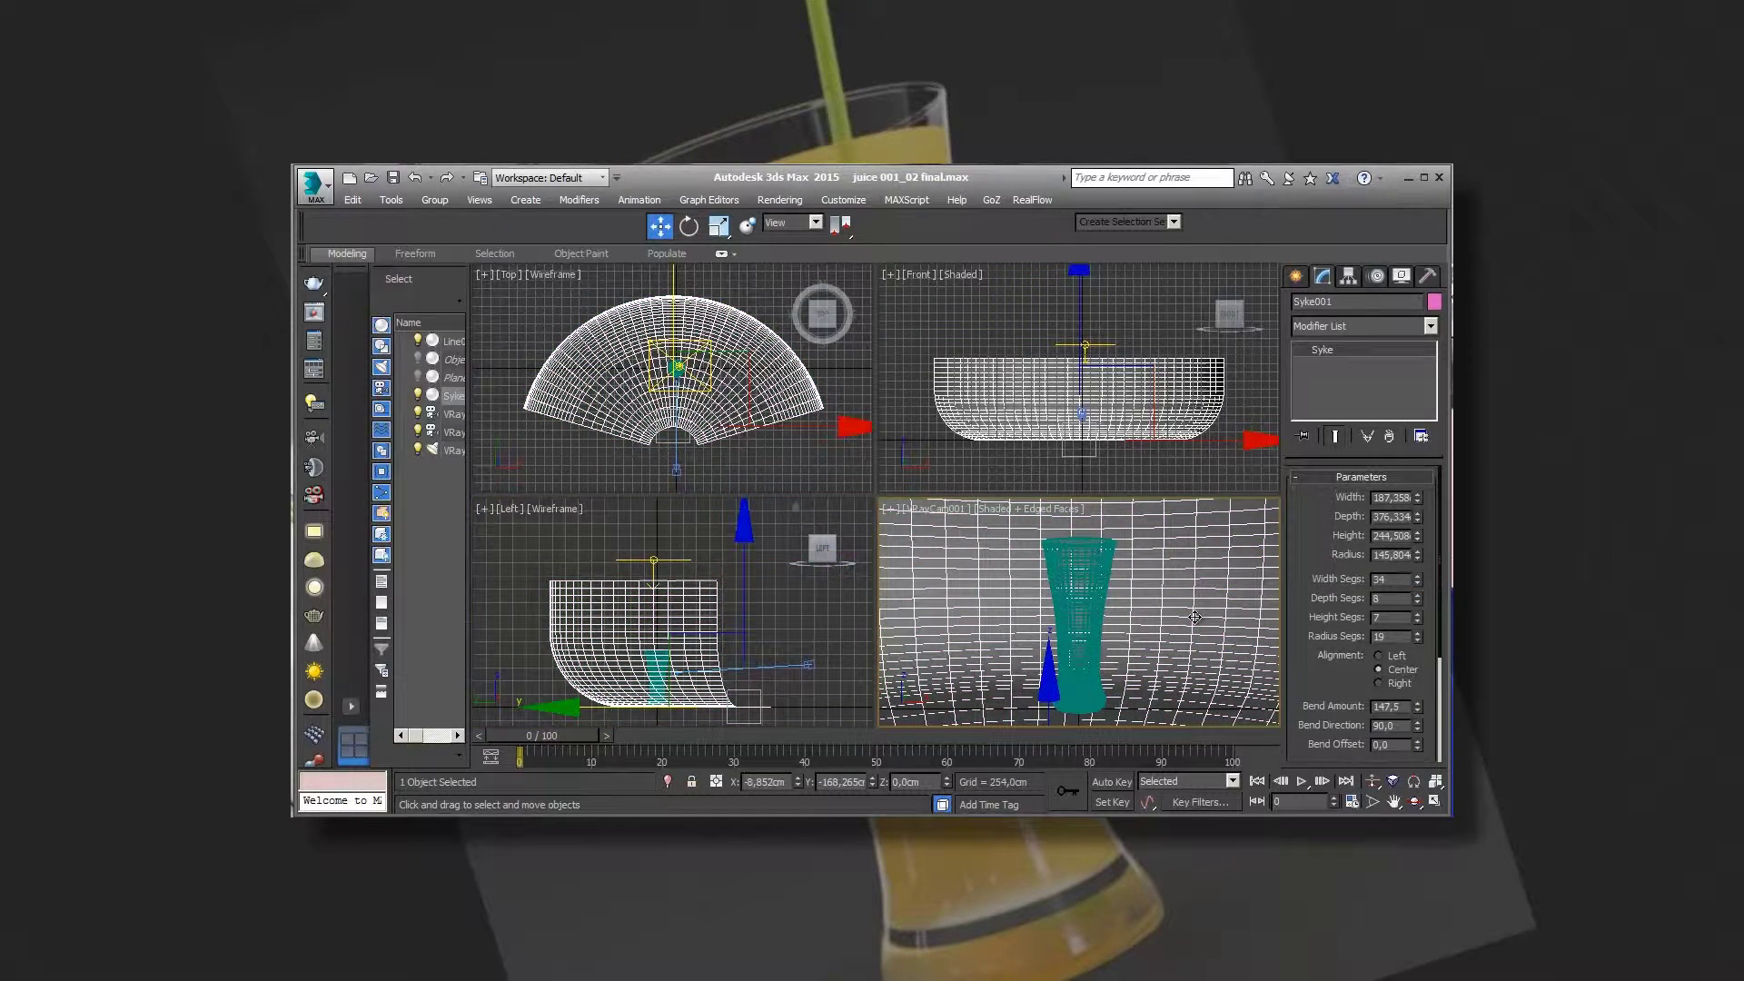
click(779, 199)
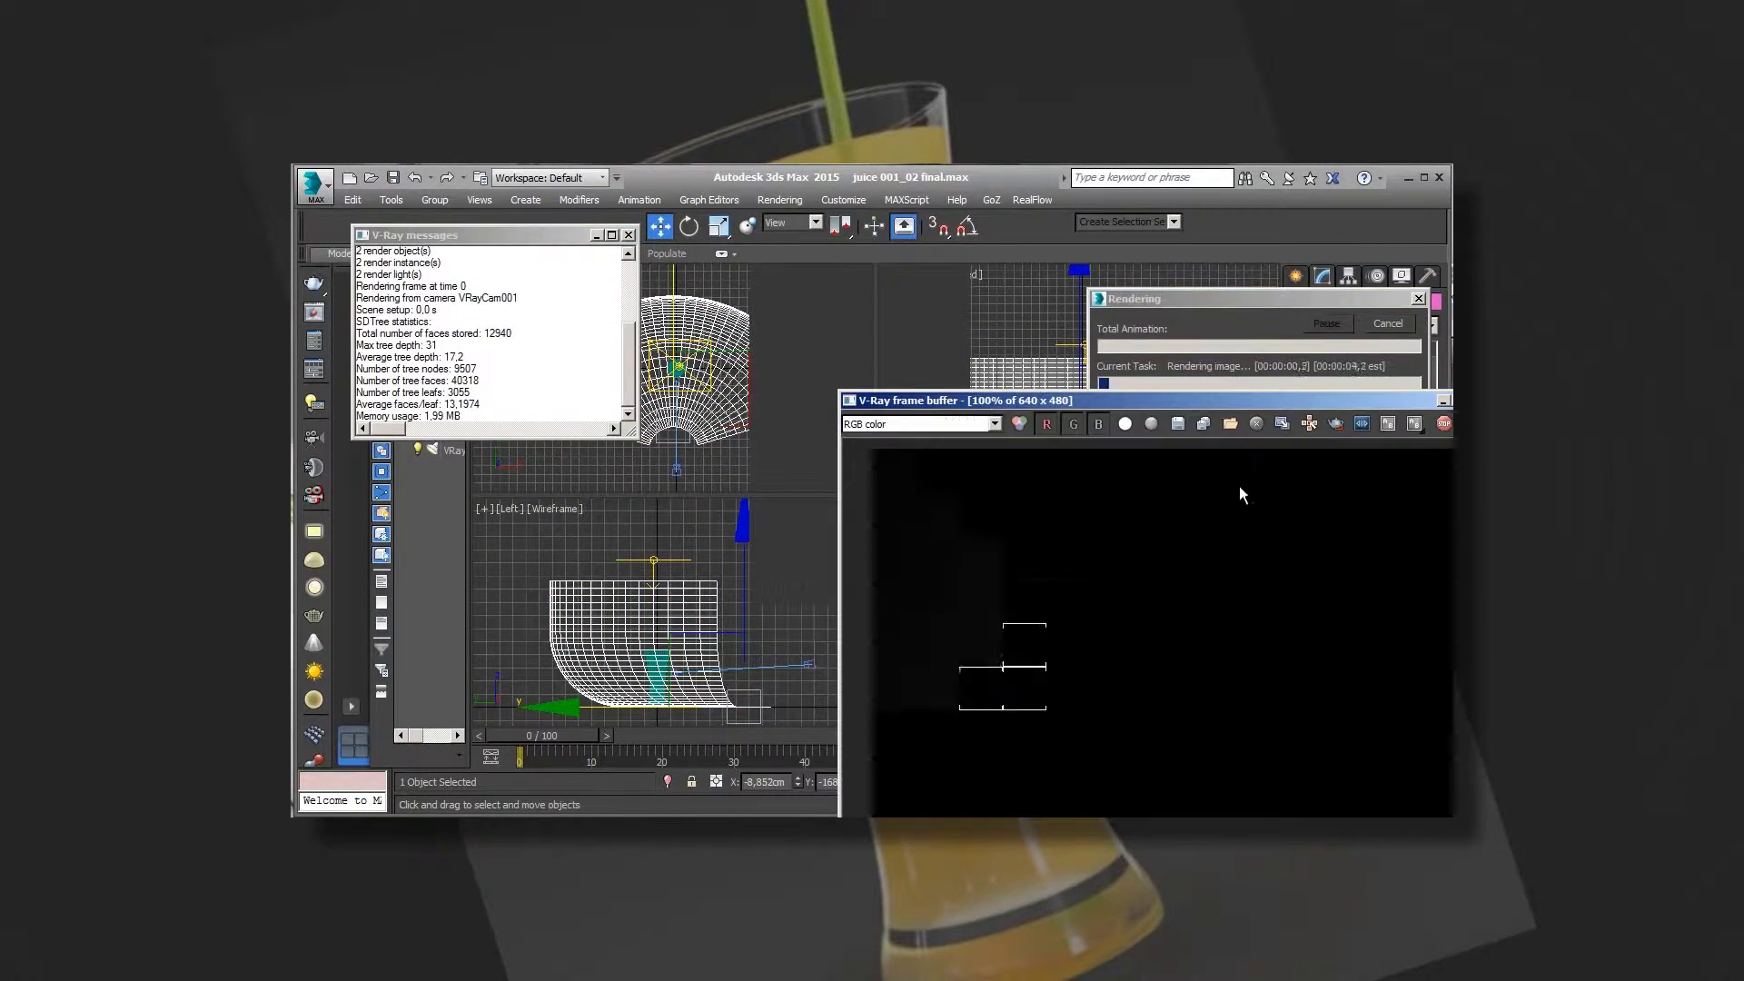
drag(1208, 402, 855, 277)
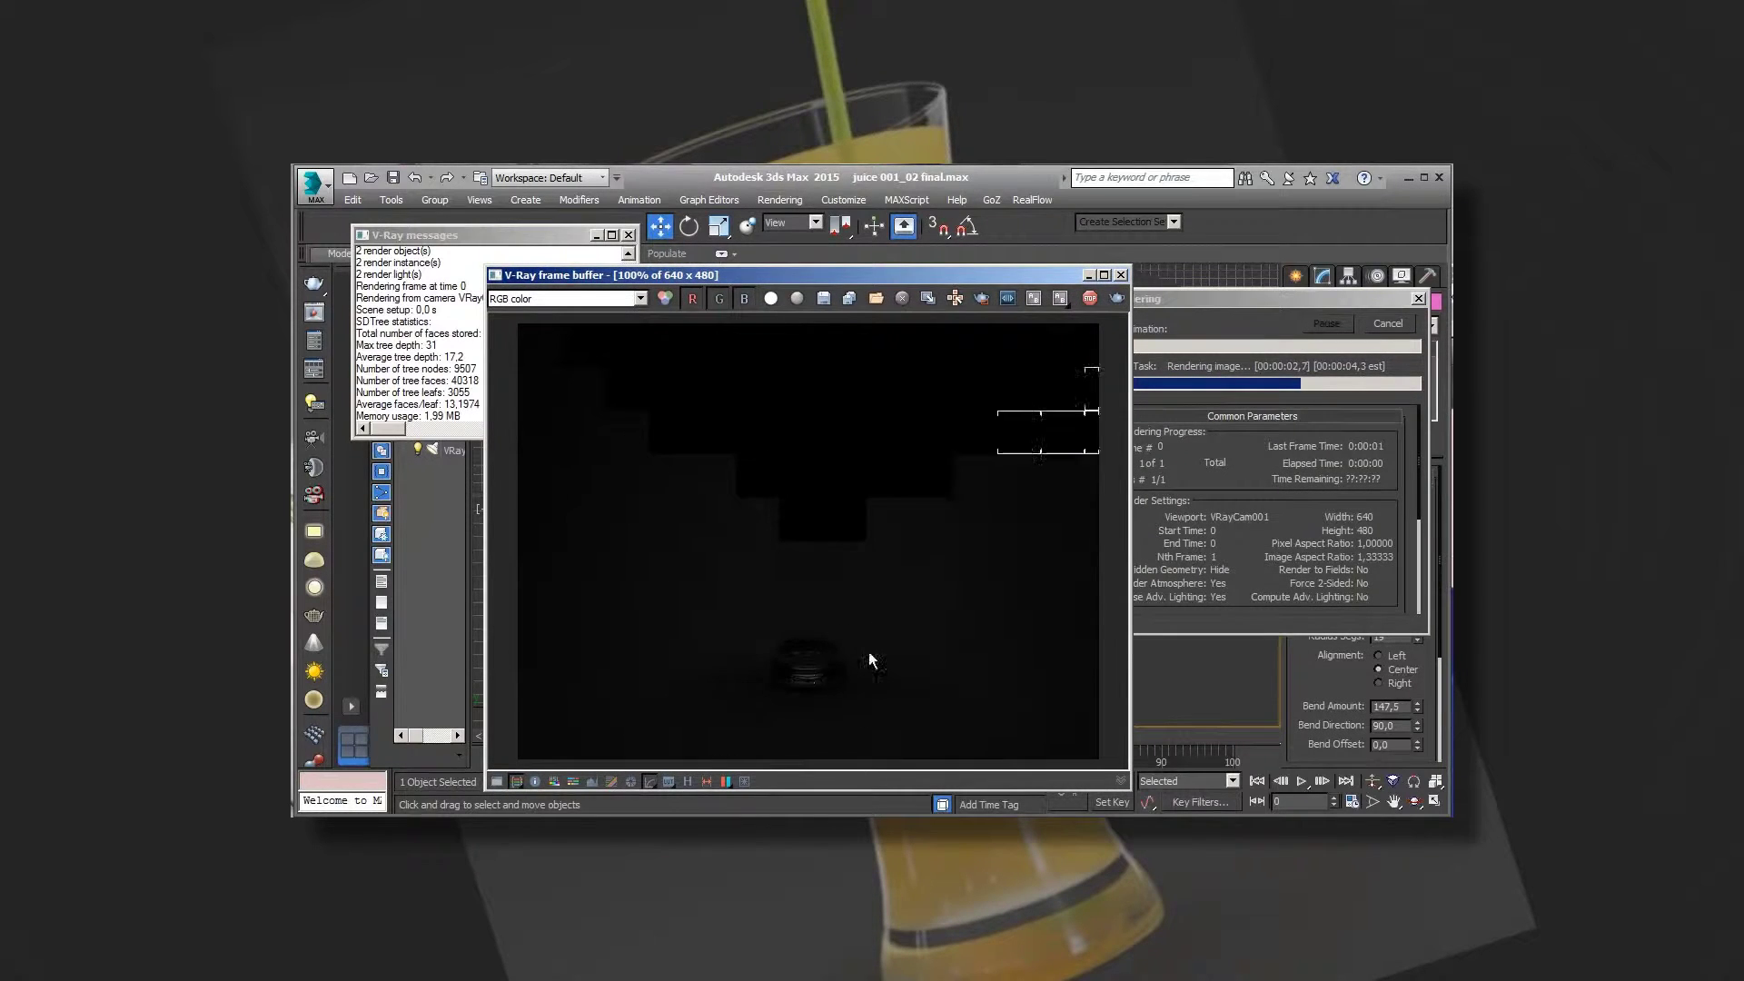
click(1122, 275)
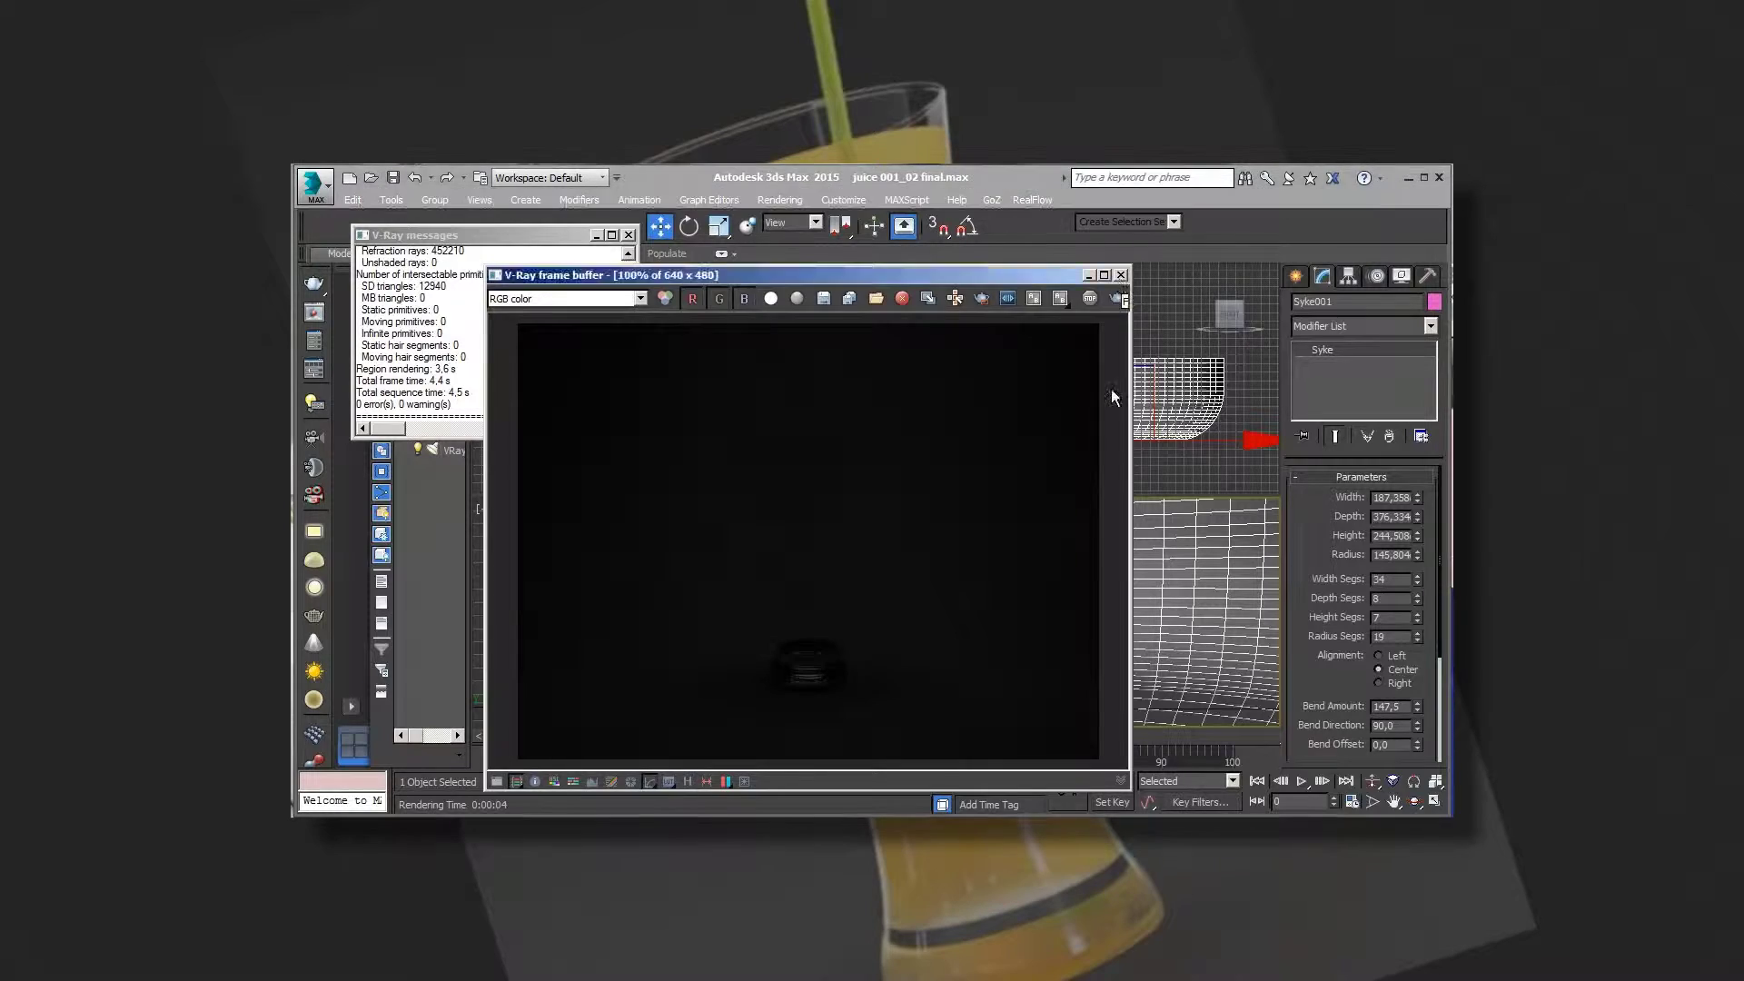
click(627, 236)
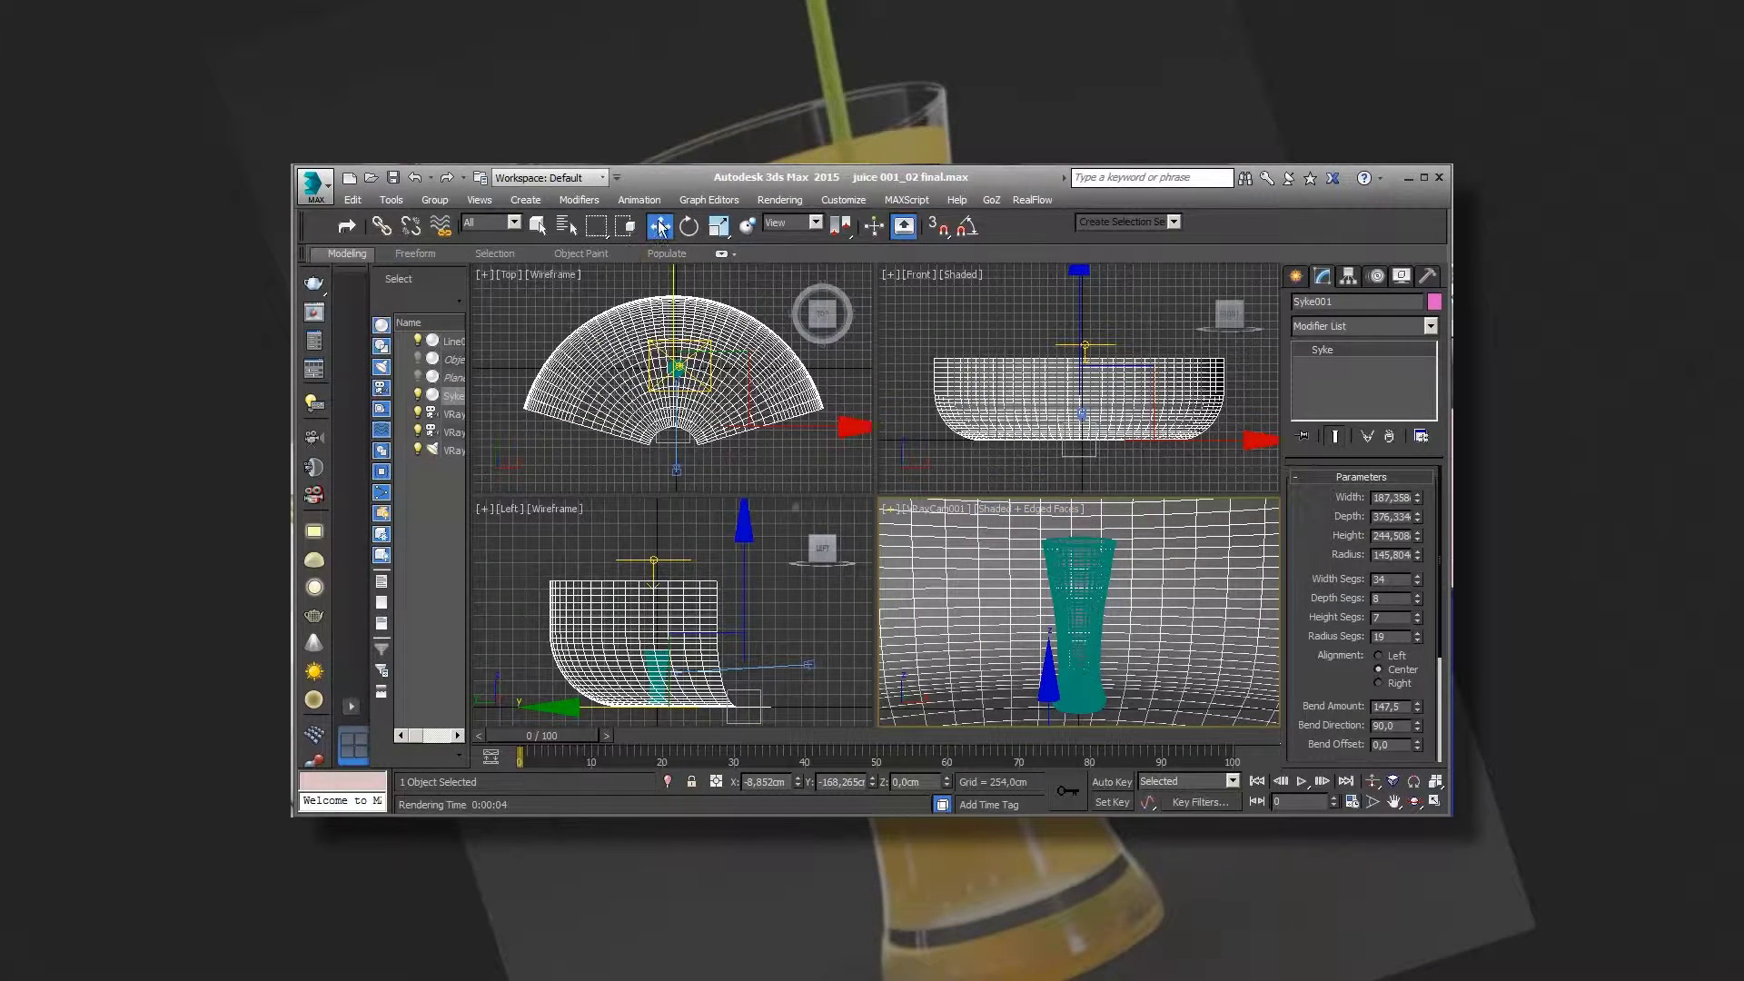
click(823, 460)
Add a second V-Ray light, VRayLight002, as a dome light near the glass.
drag(727, 427, 680, 370)
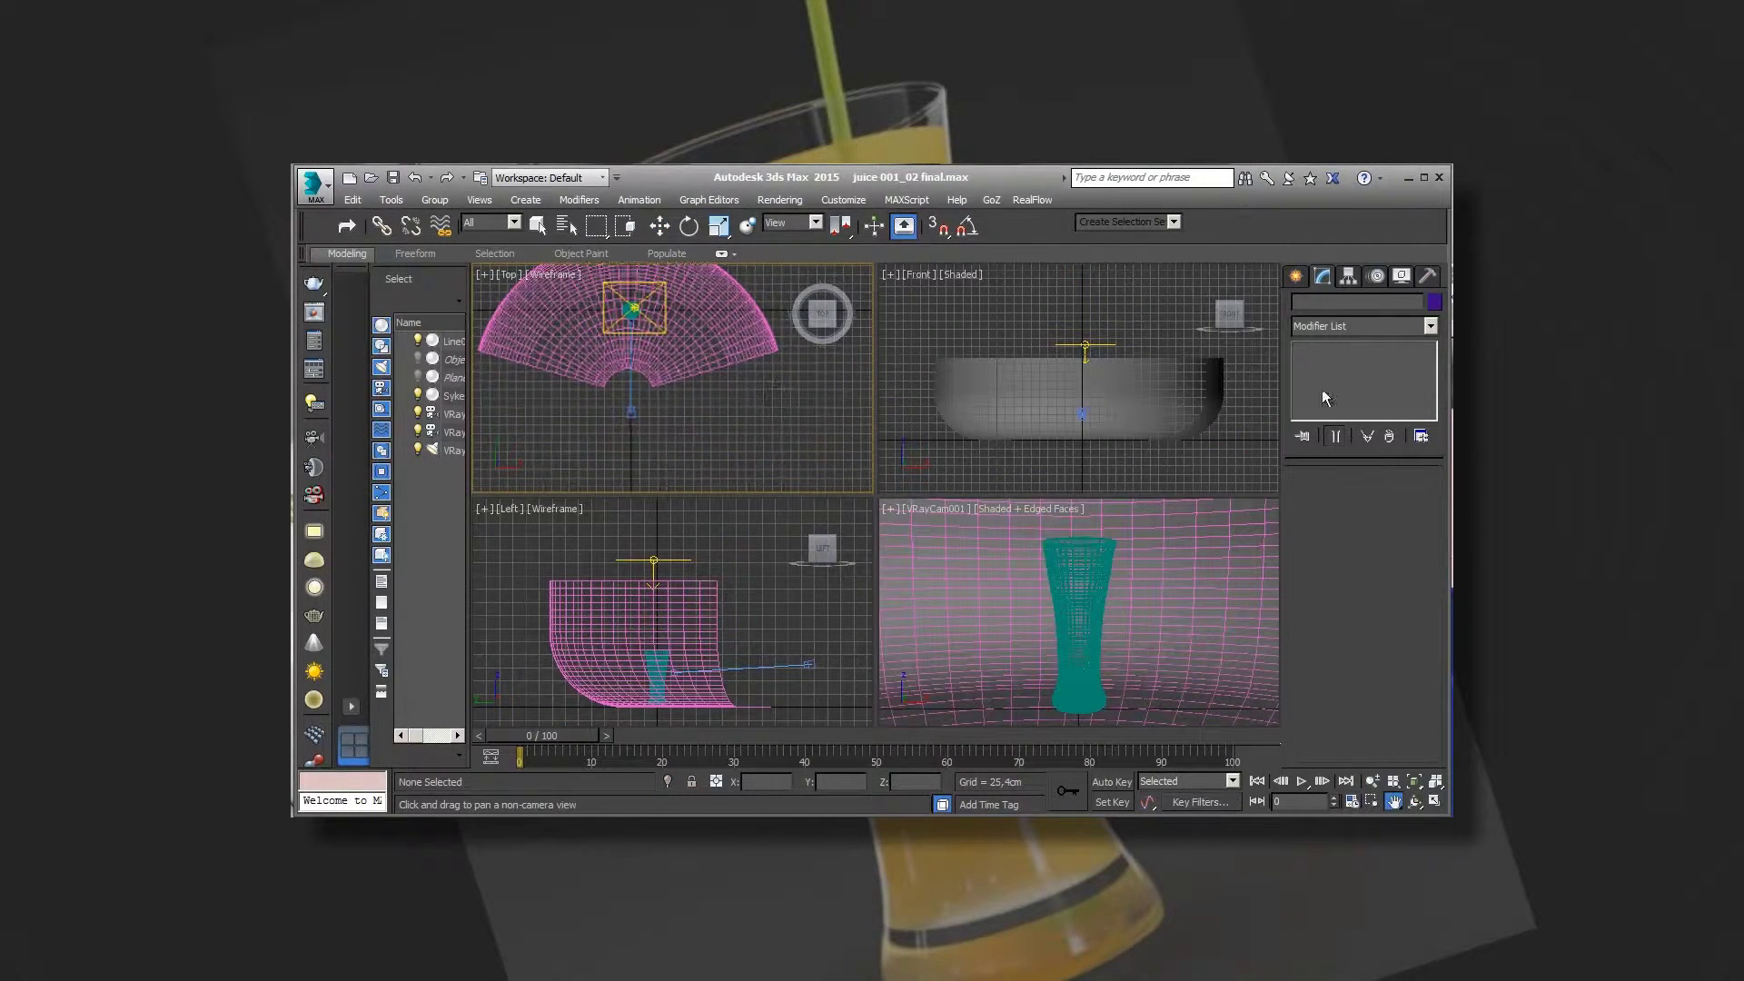
click(1296, 276)
click(1329, 391)
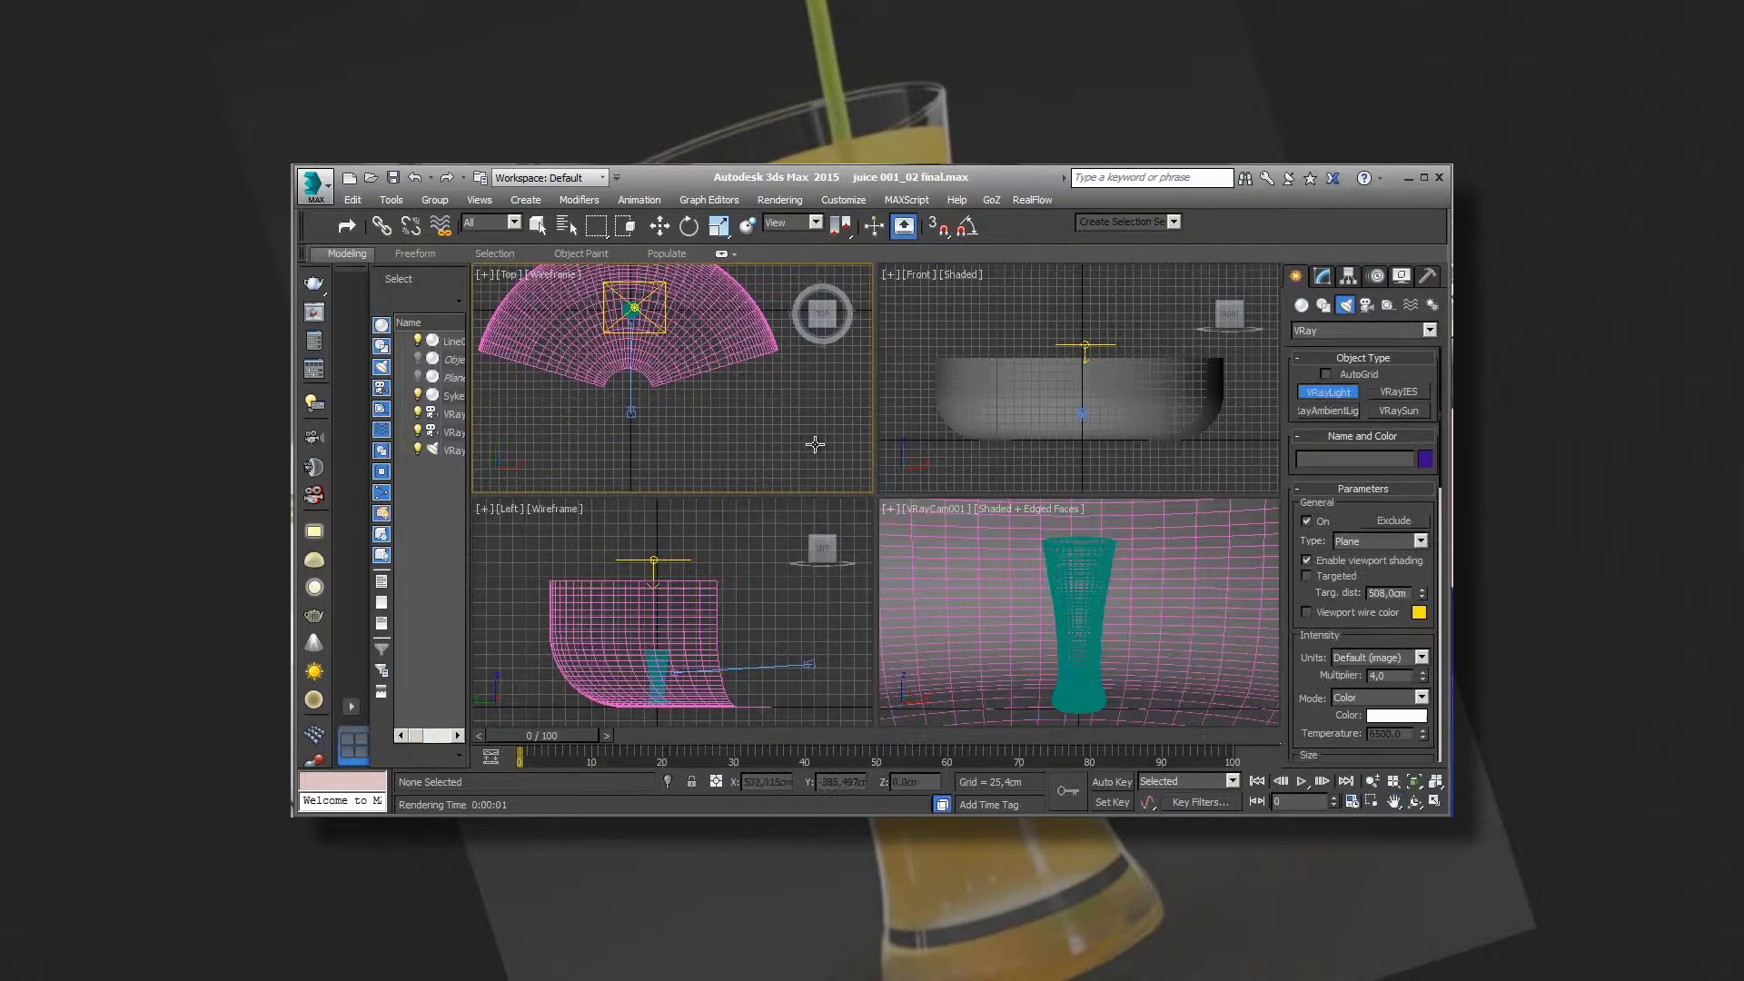
drag(789, 433, 809, 453)
click(1419, 541)
click(1354, 566)
key(w)
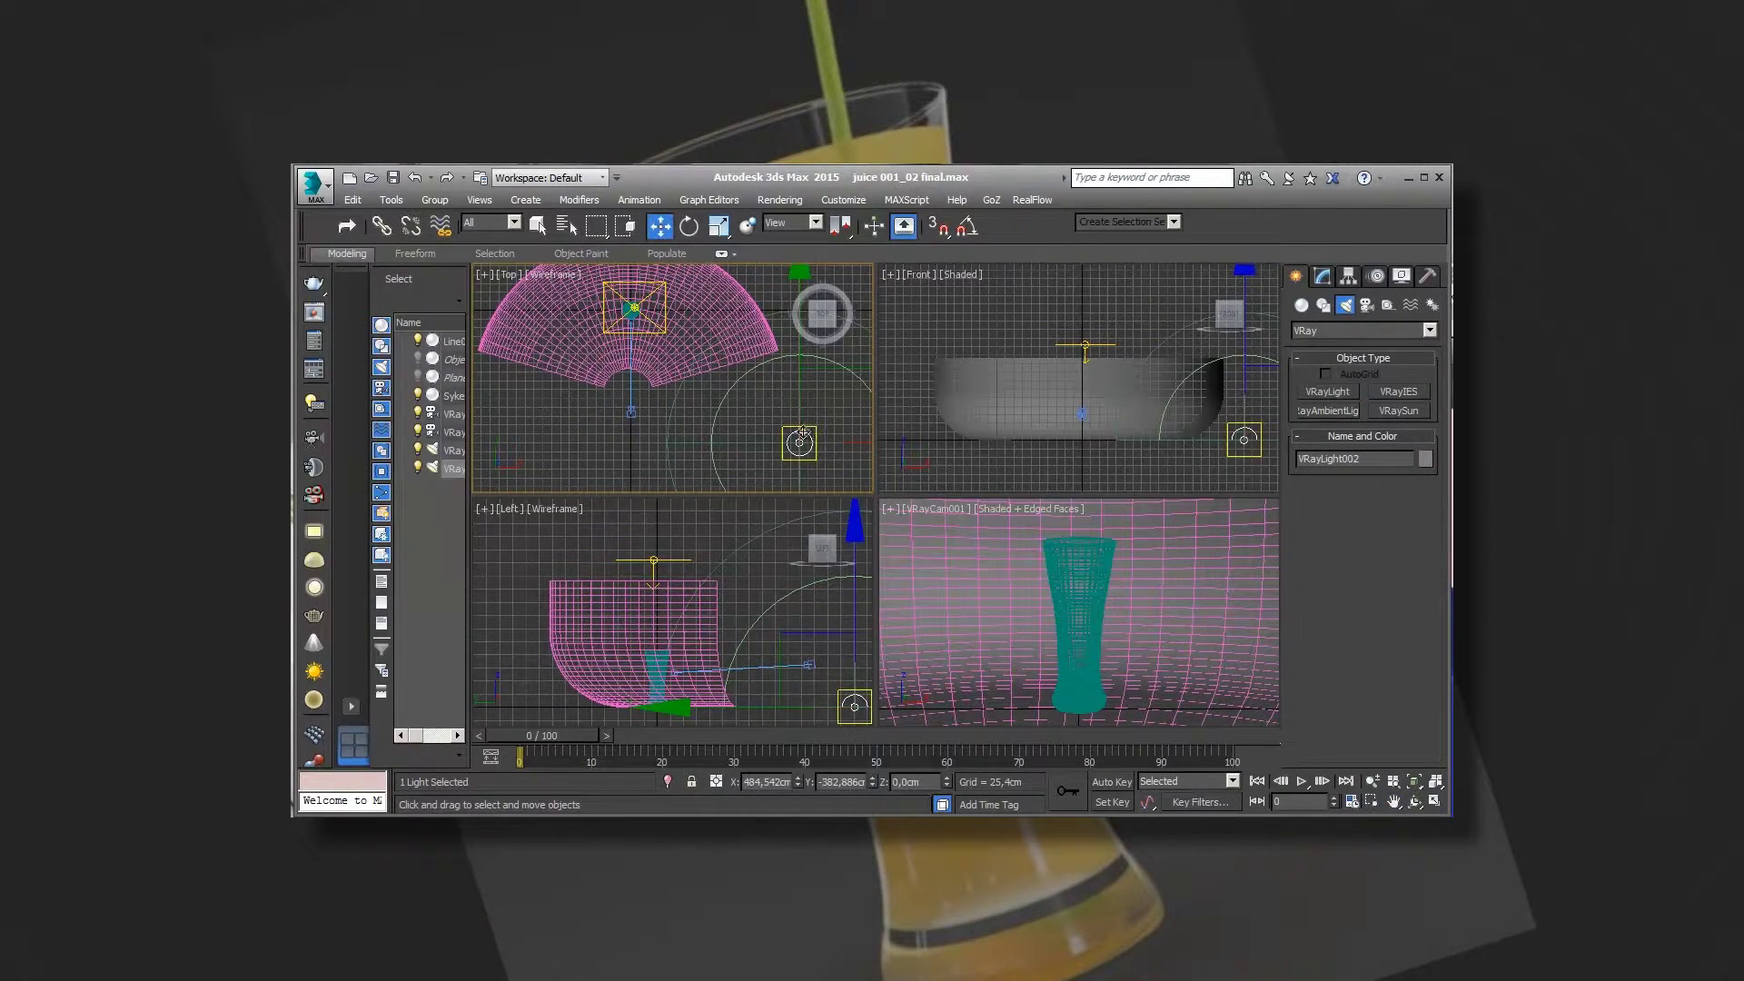
drag(820, 434, 696, 369)
click(1322, 276)
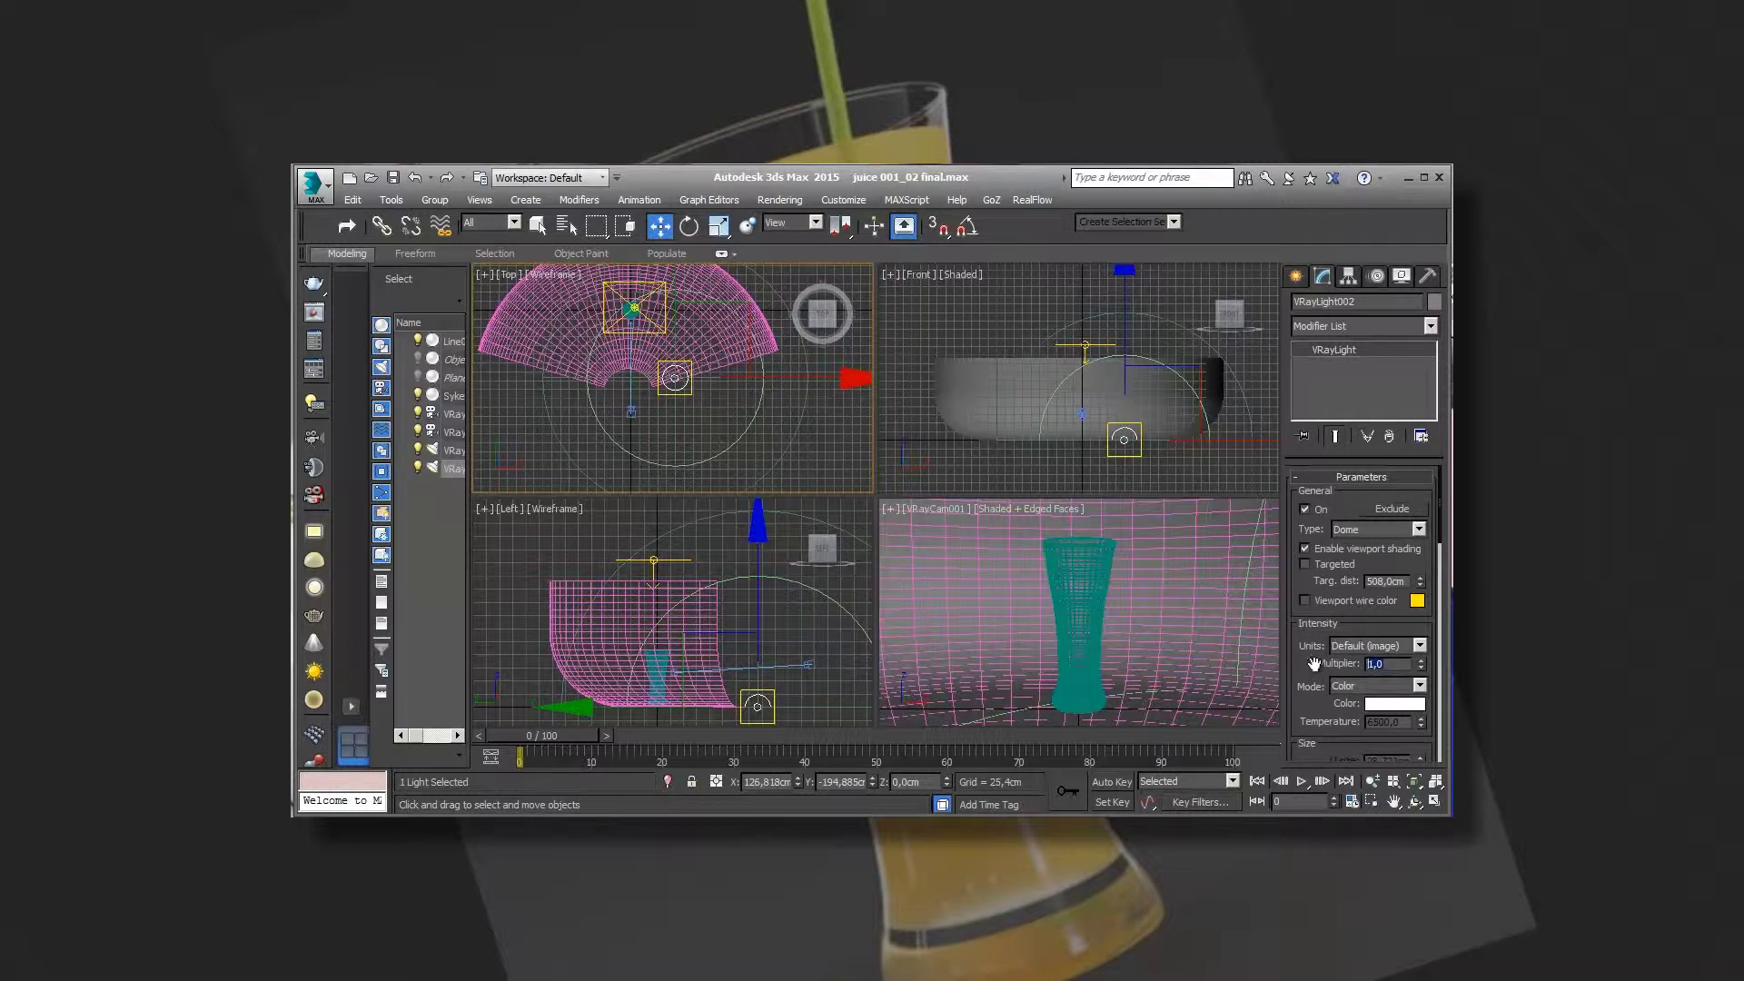
Set VRayLight002's texture map to Bitmap.
scroll(1336, 672, down, 5)
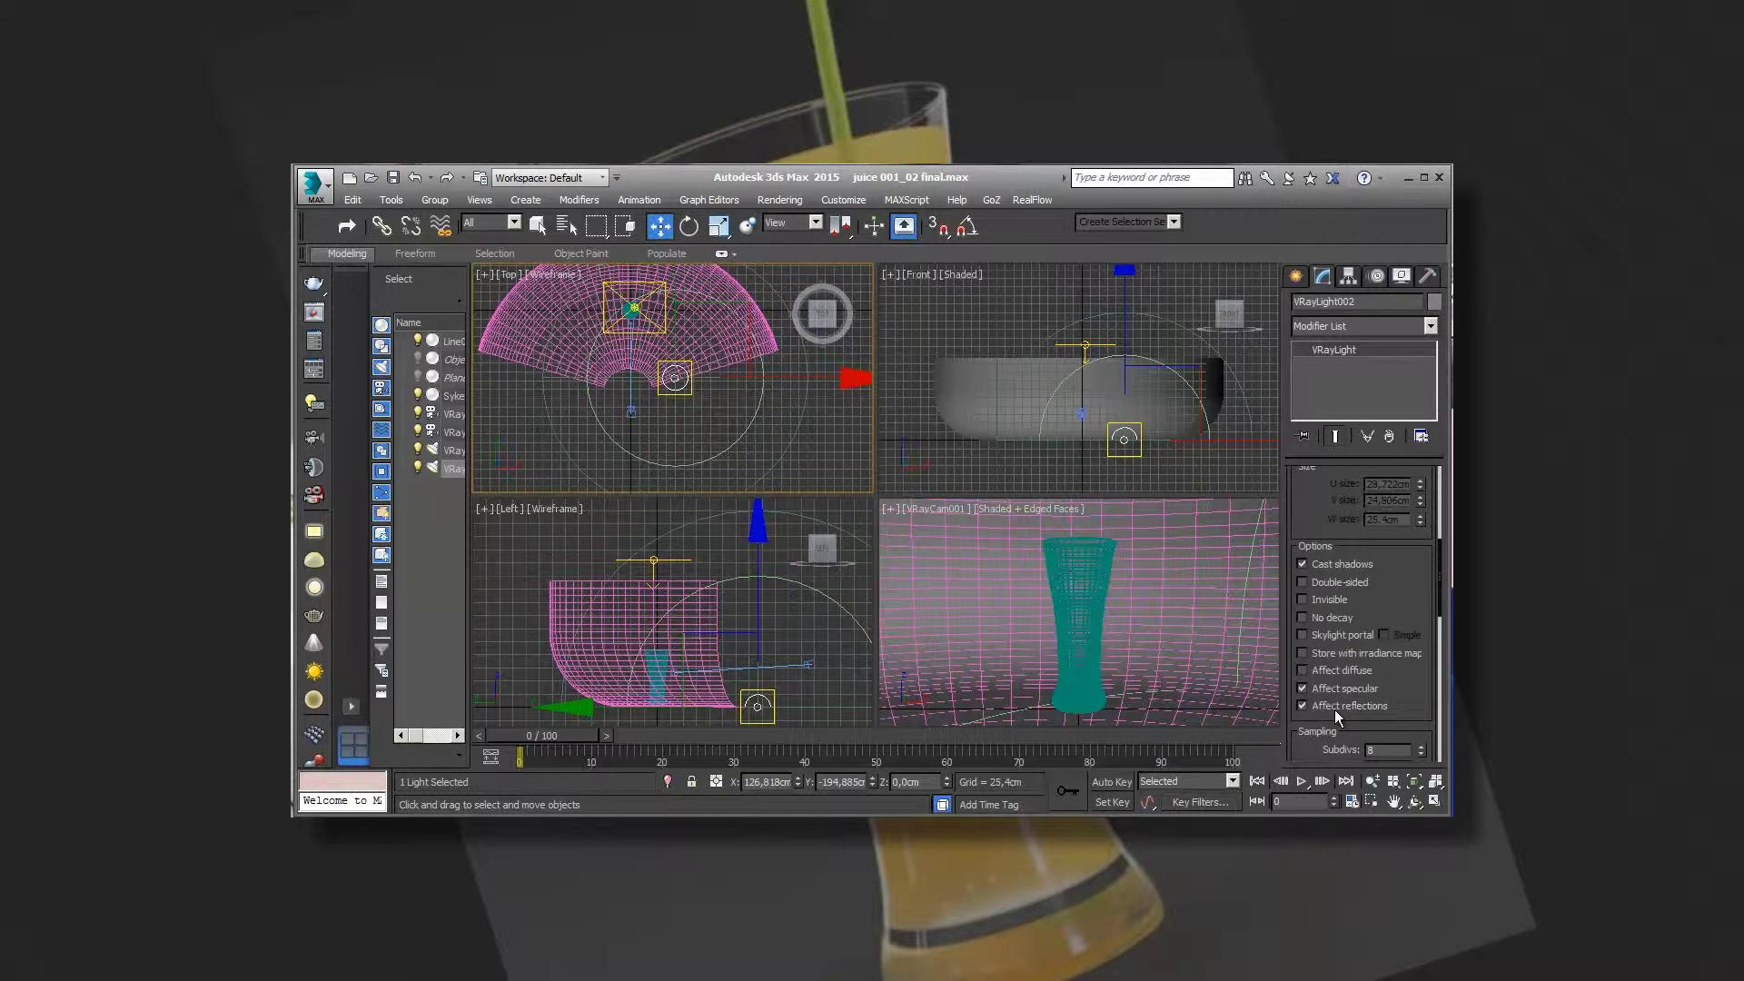
scroll(1343, 709, down, 2)
scroll(1408, 623, down, 2)
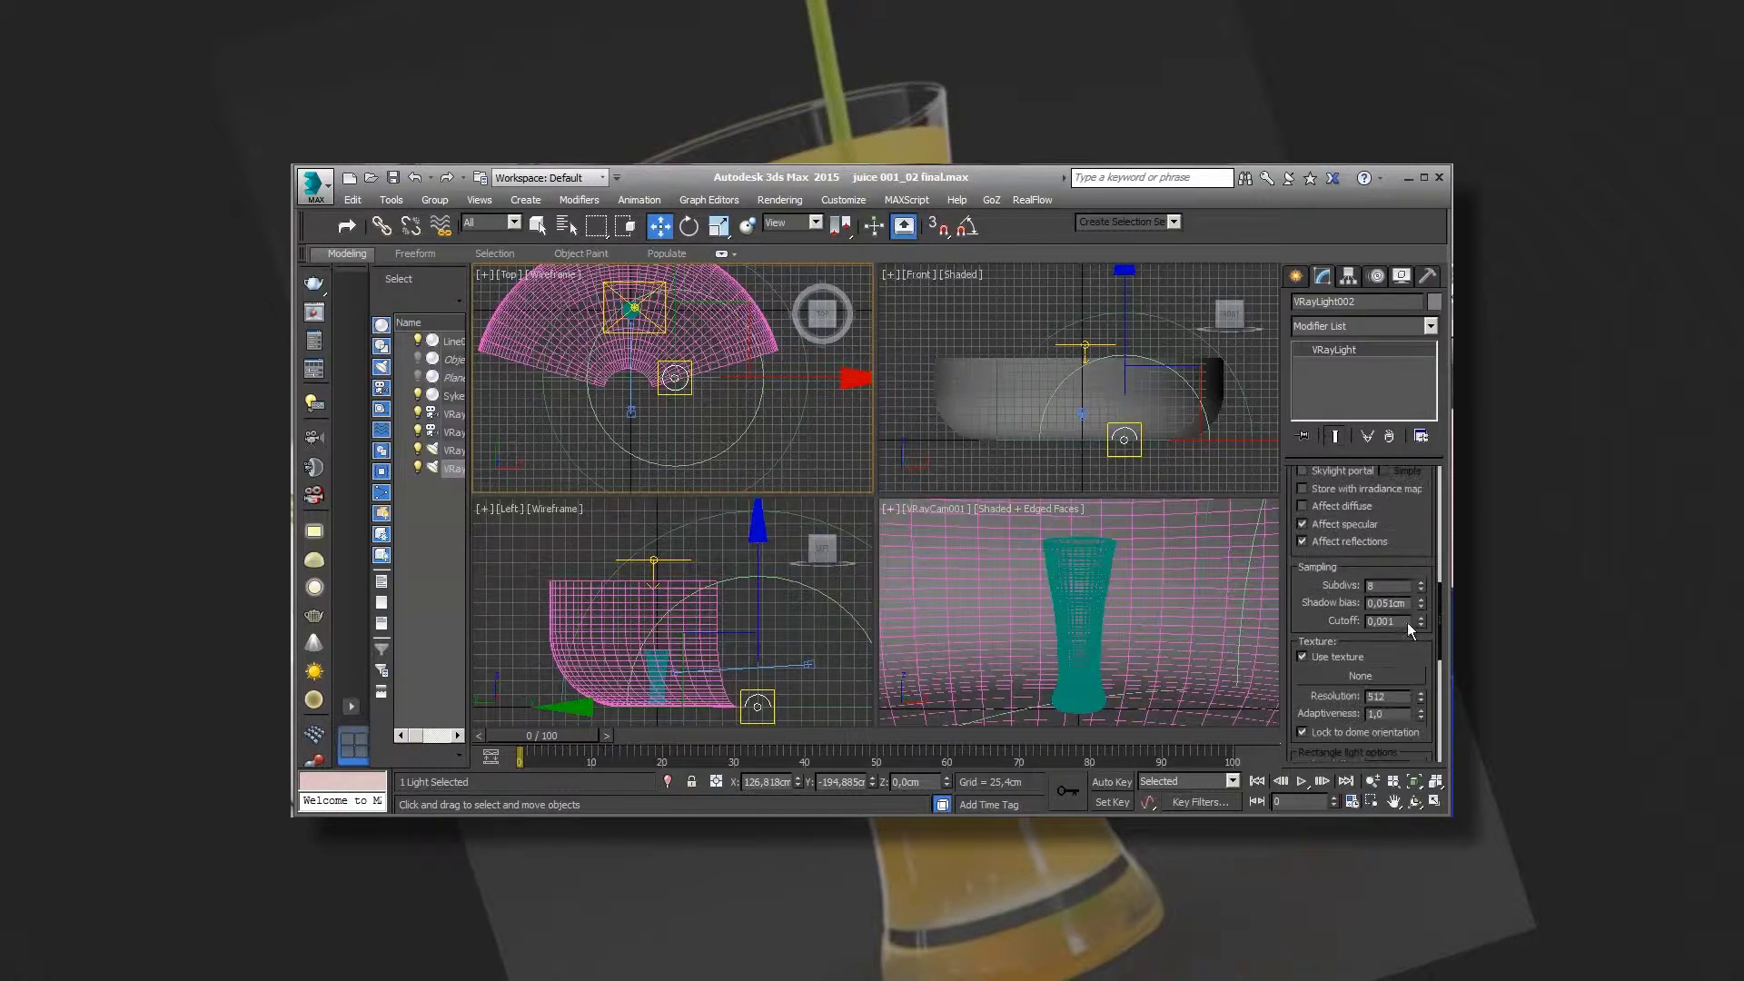
click(1382, 684)
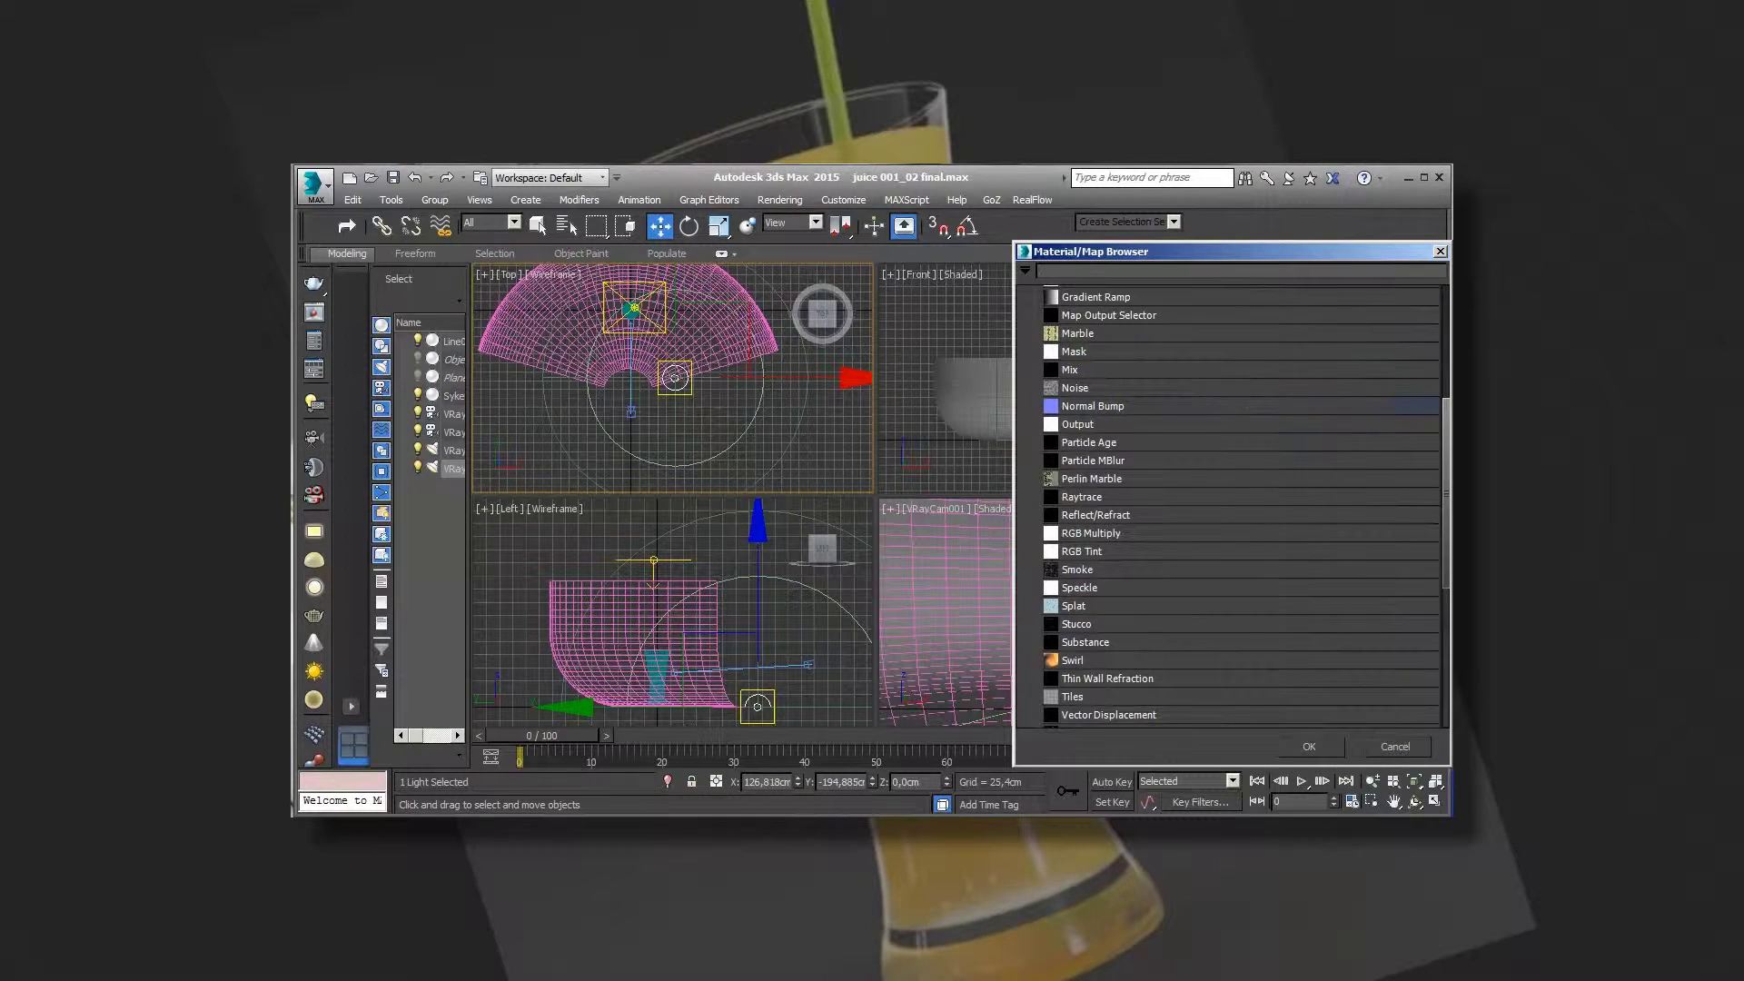
drag(1445, 478, 1445, 299)
click(1081, 354)
click(1309, 746)
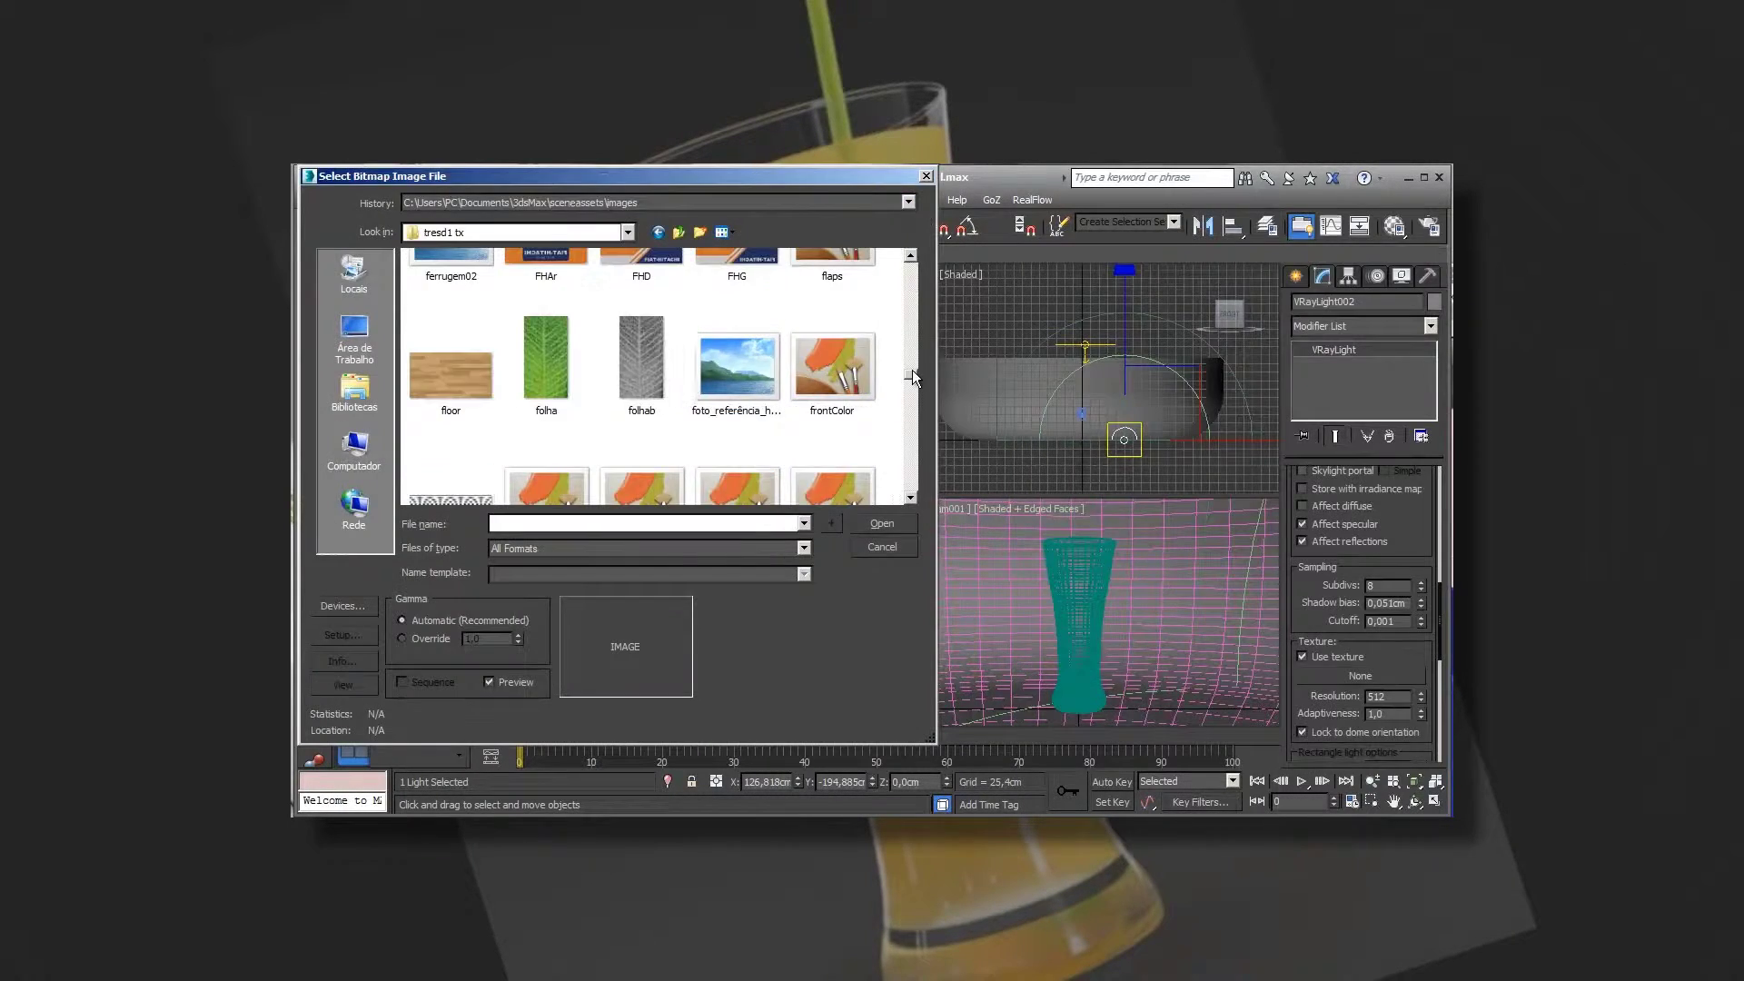
Load foto_referência_hidro.jpg as the light's texture image.
scroll(914, 378, down, 2)
scroll(913, 378, up, 1)
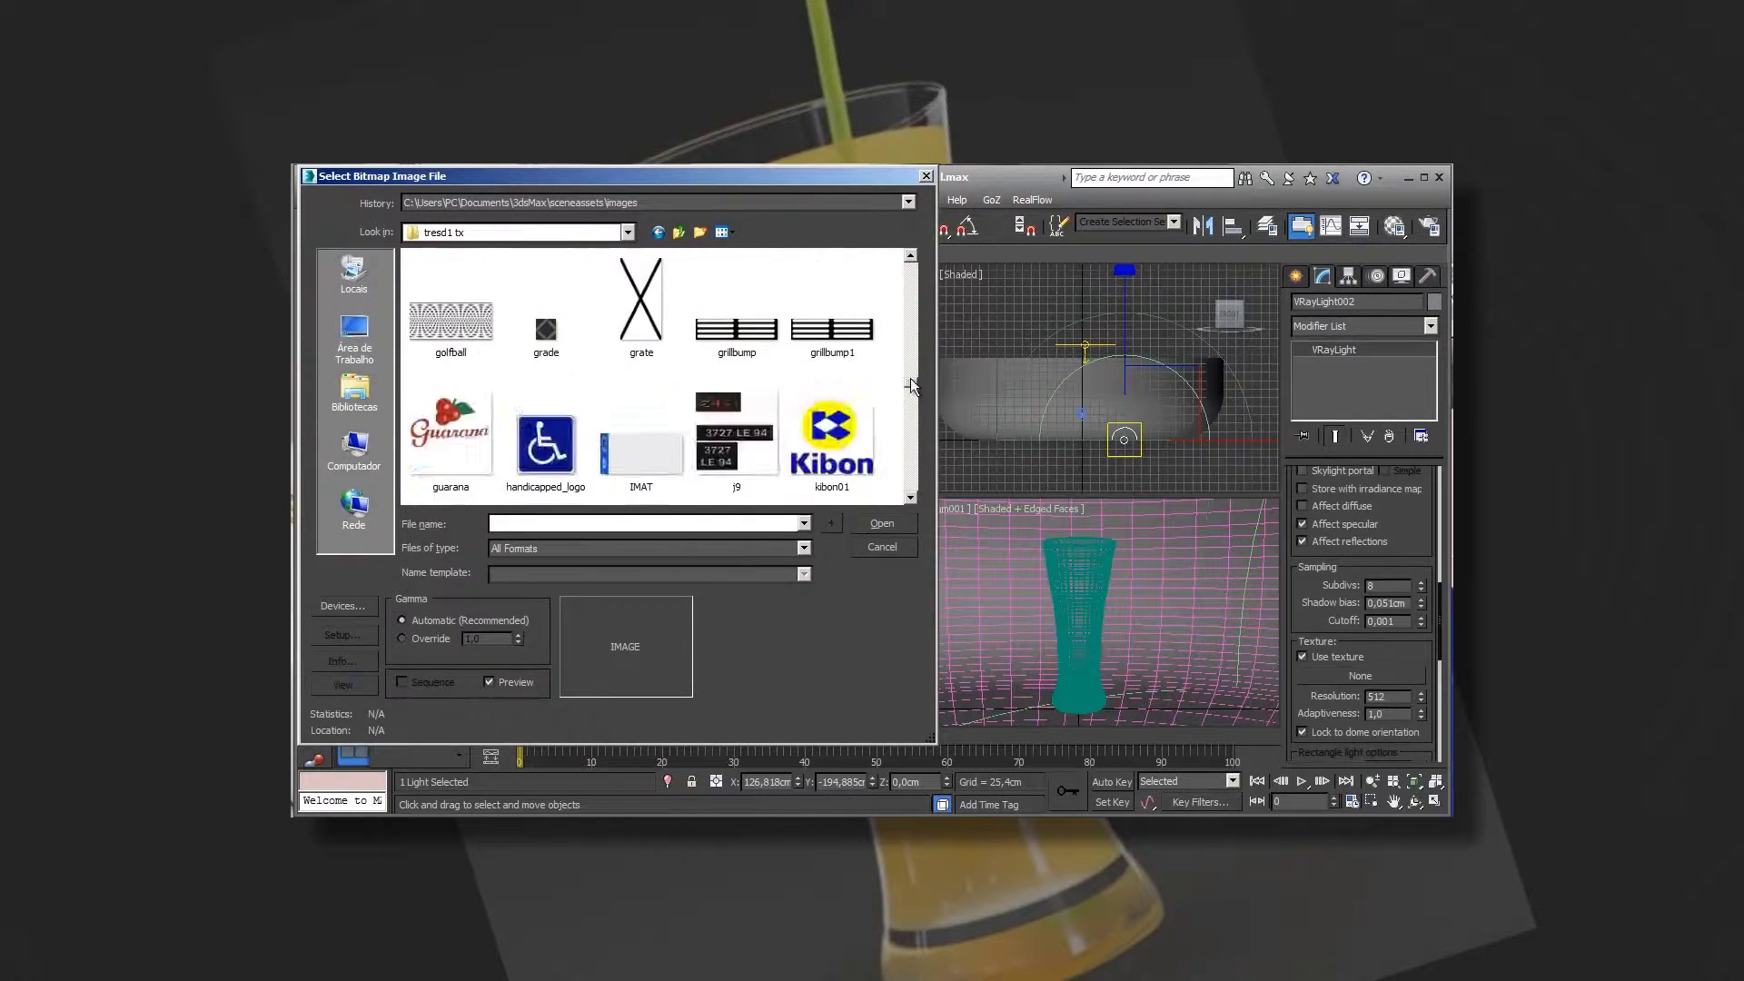
scroll(913, 378, up, 1)
click(736, 359)
click(882, 523)
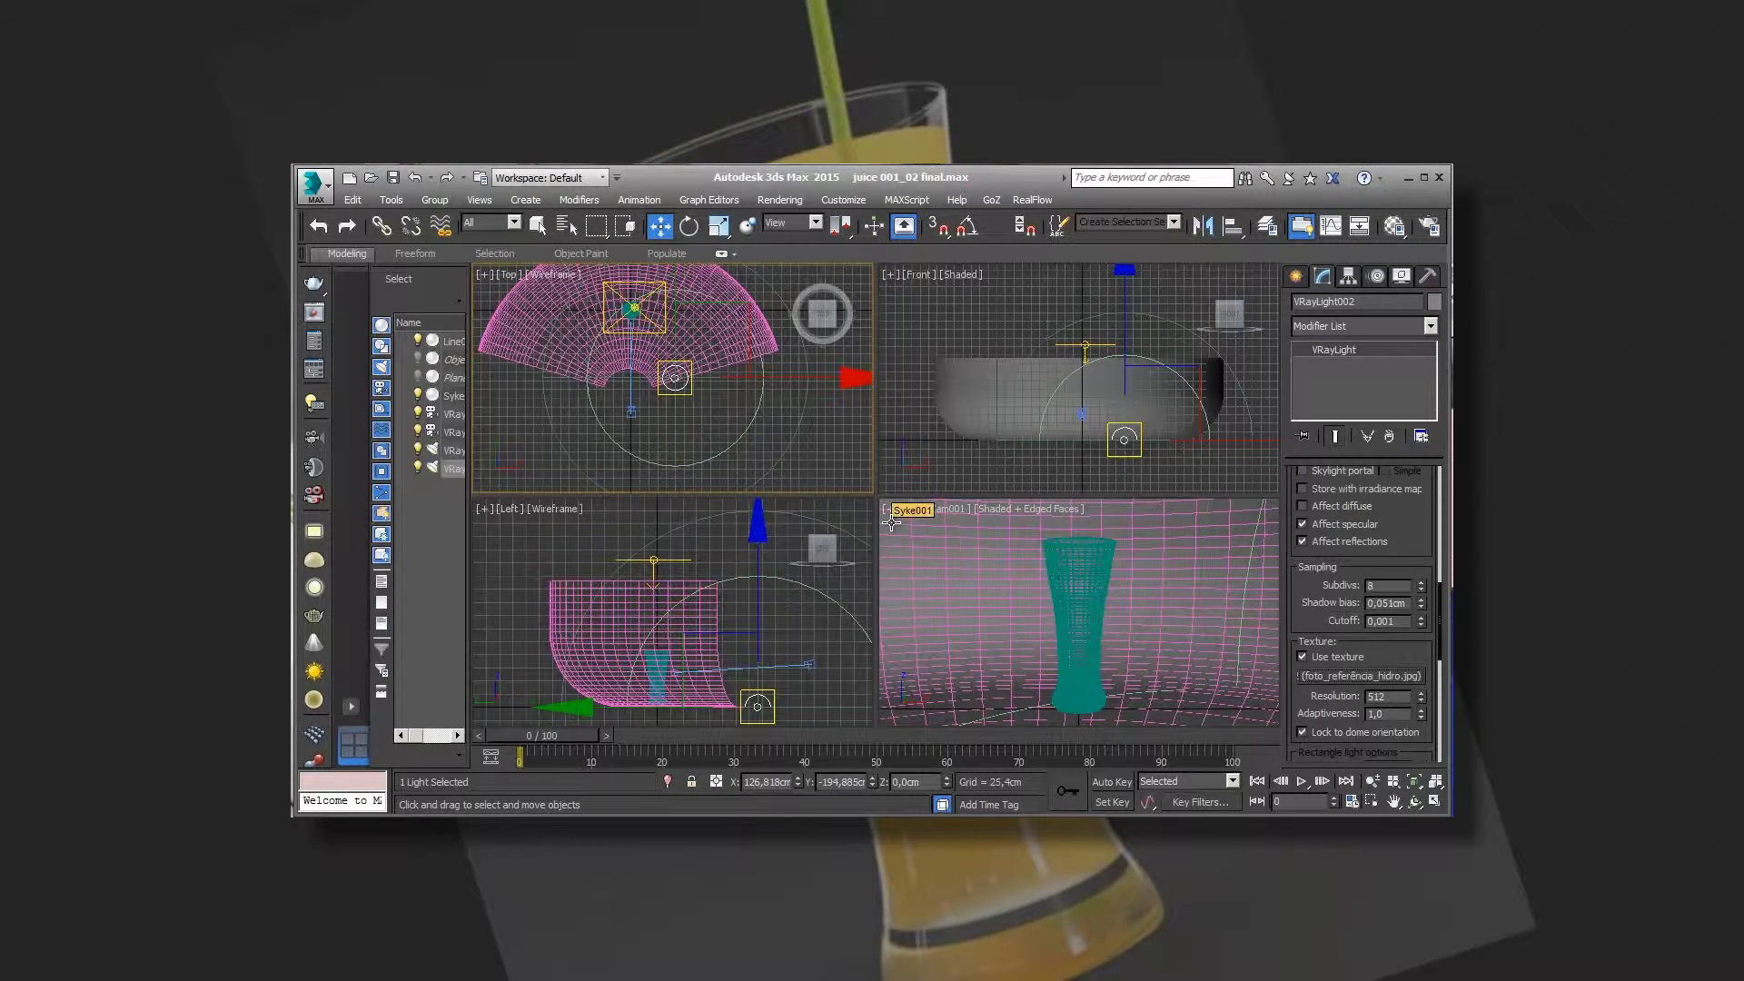
click(779, 200)
Test-render once, then re-render with View set to Quad 4 - VRayCam001.
click(790, 238)
click(881, 766)
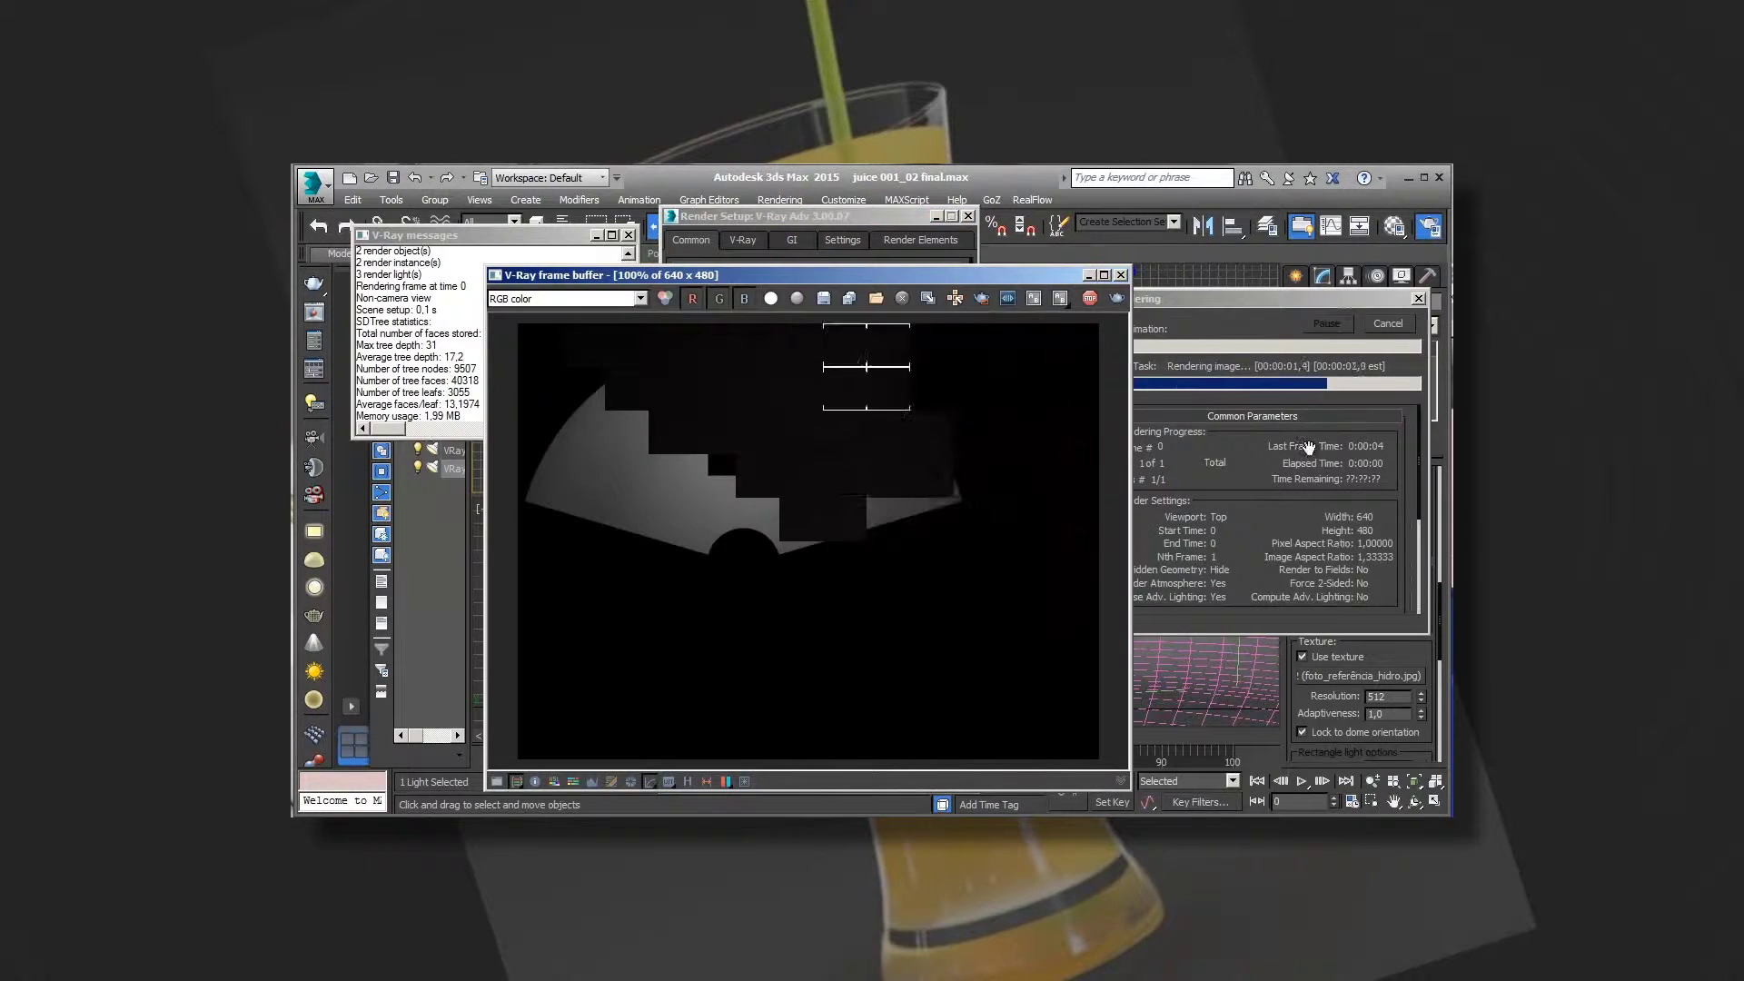
click(1123, 275)
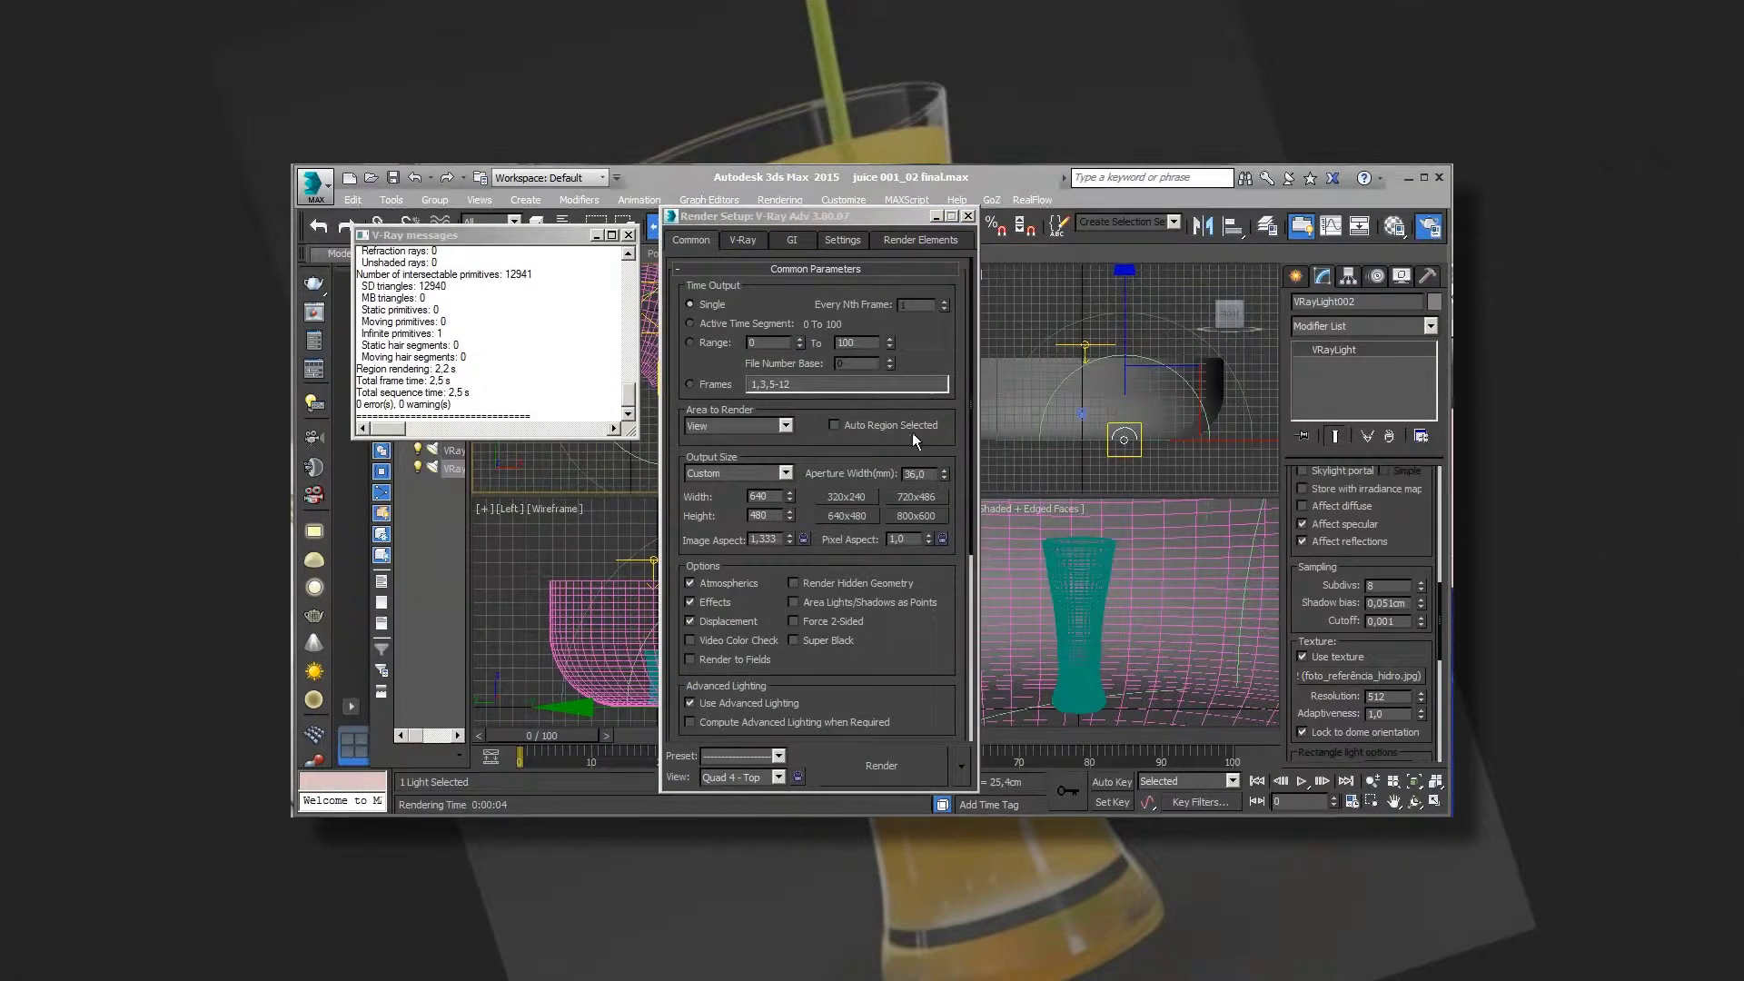
click(778, 777)
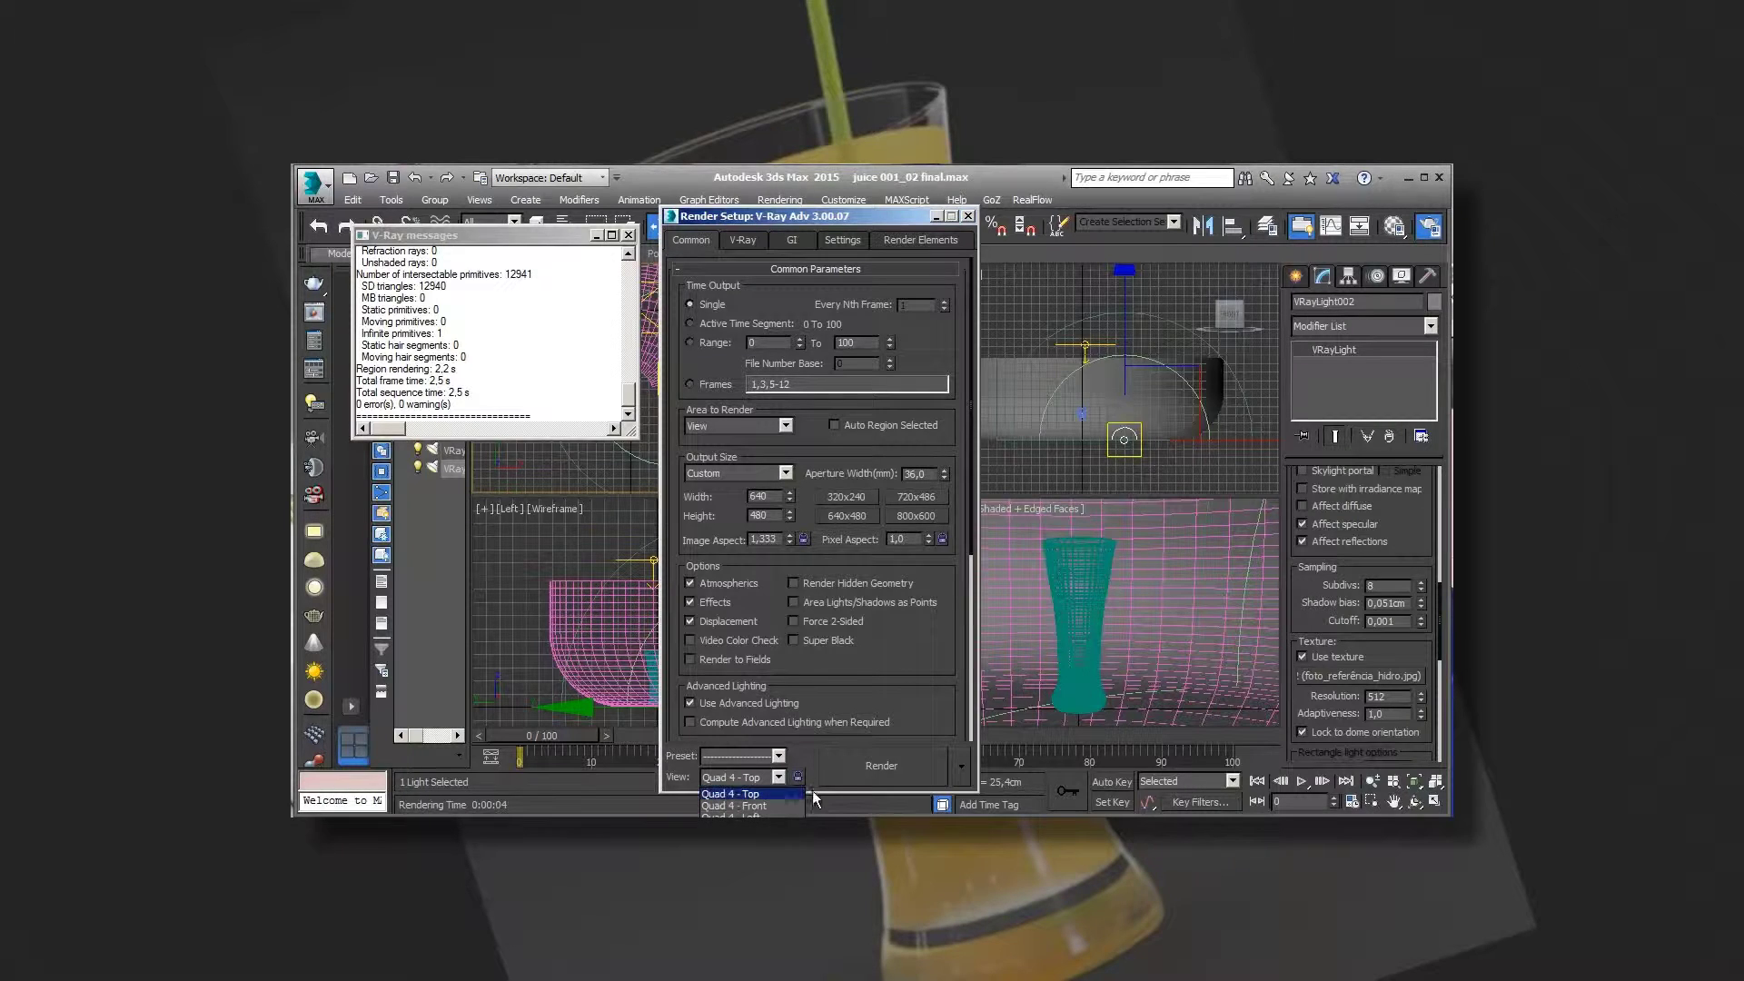
click(754, 799)
click(886, 767)
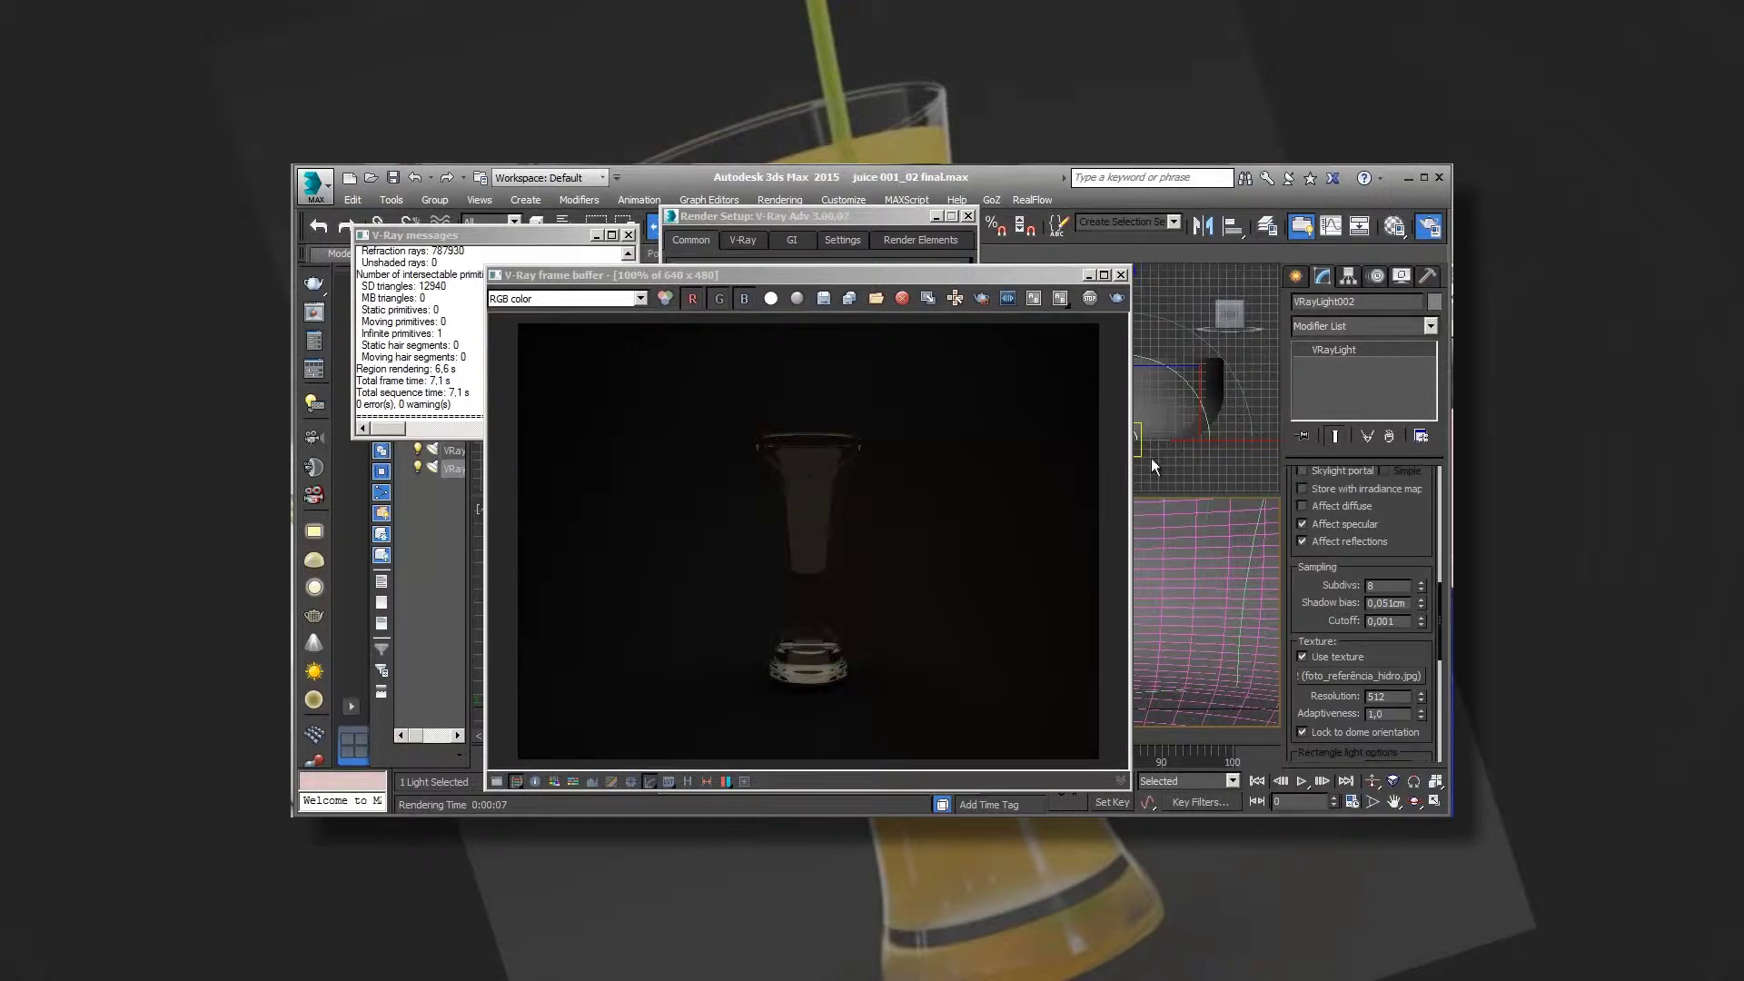
click(1121, 274)
click(968, 215)
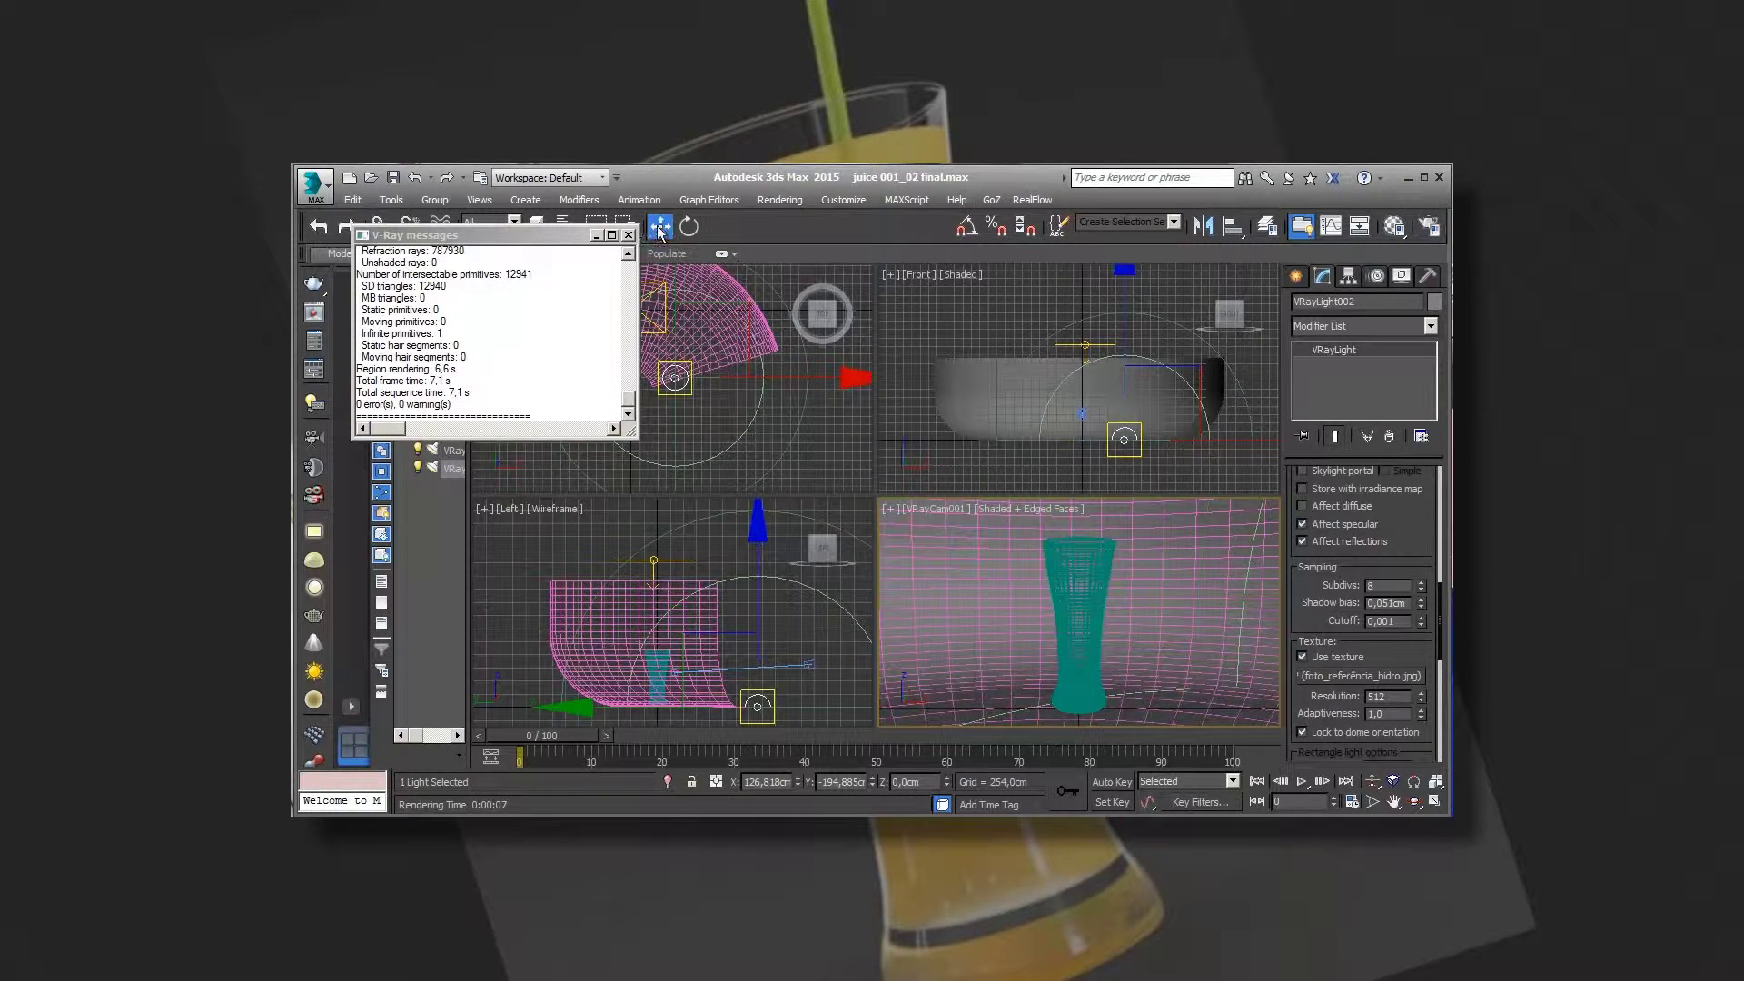
Turn on Show Safe Frames in the VRayCam001 view and dolly the camera closer to the glass.
click(629, 236)
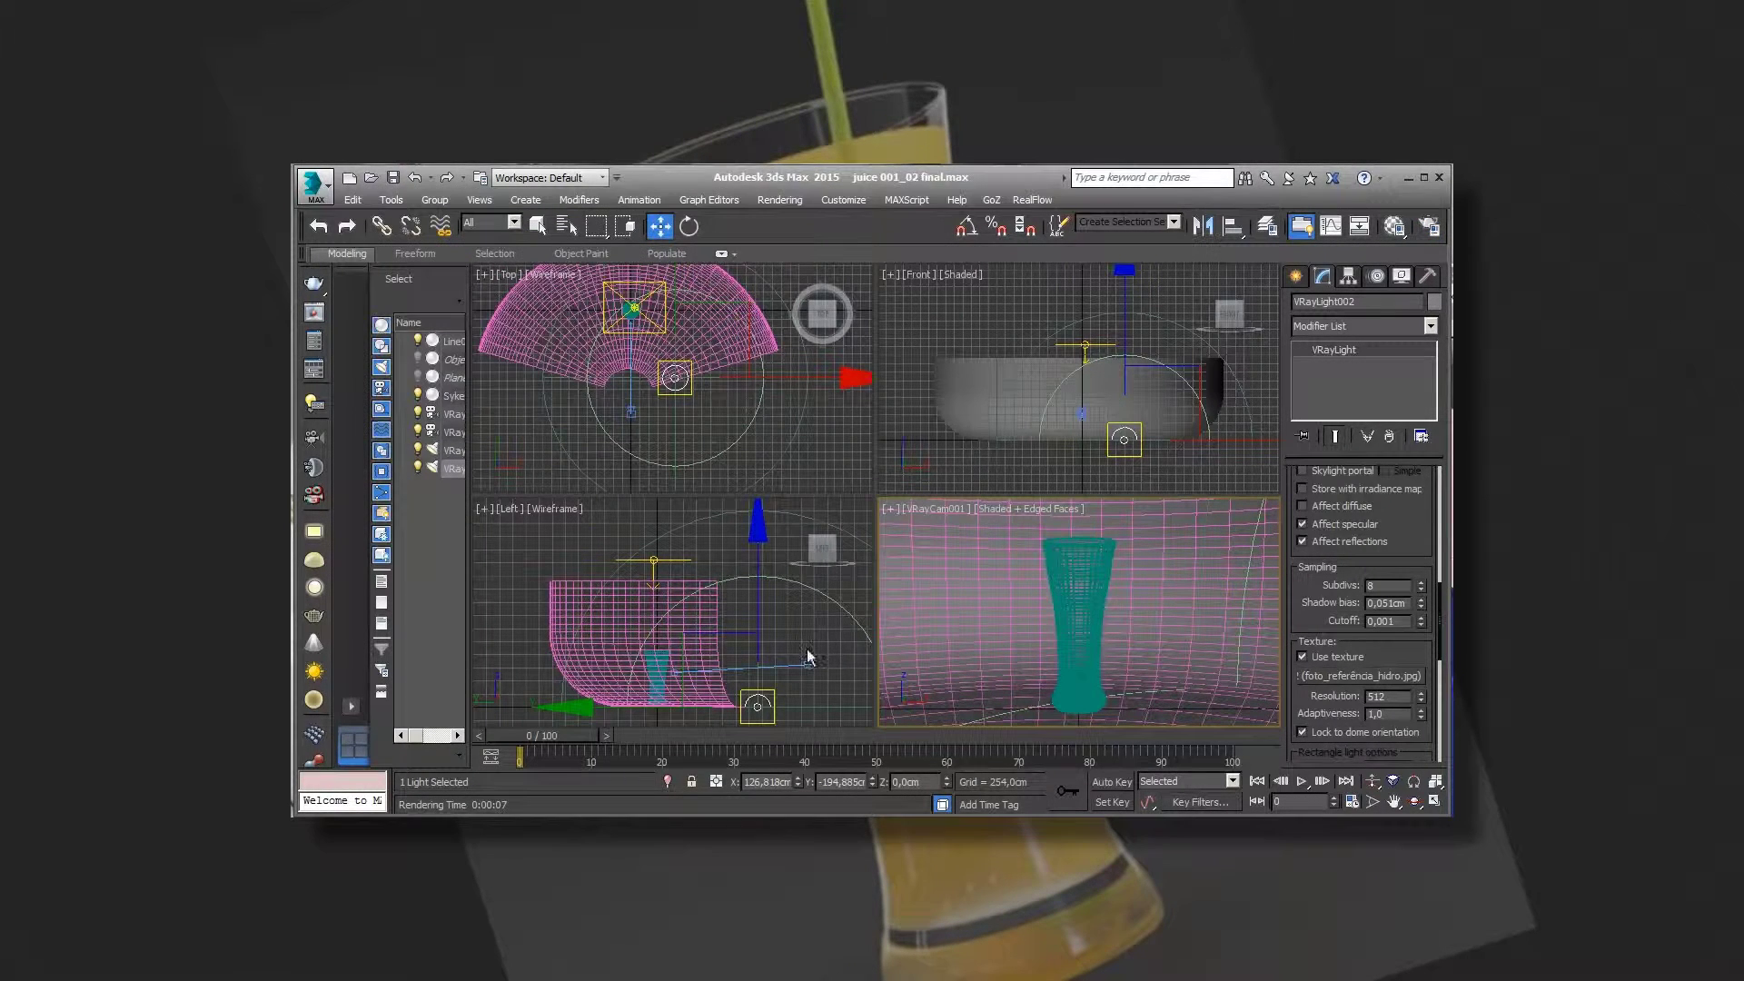
click(891, 510)
click(963, 761)
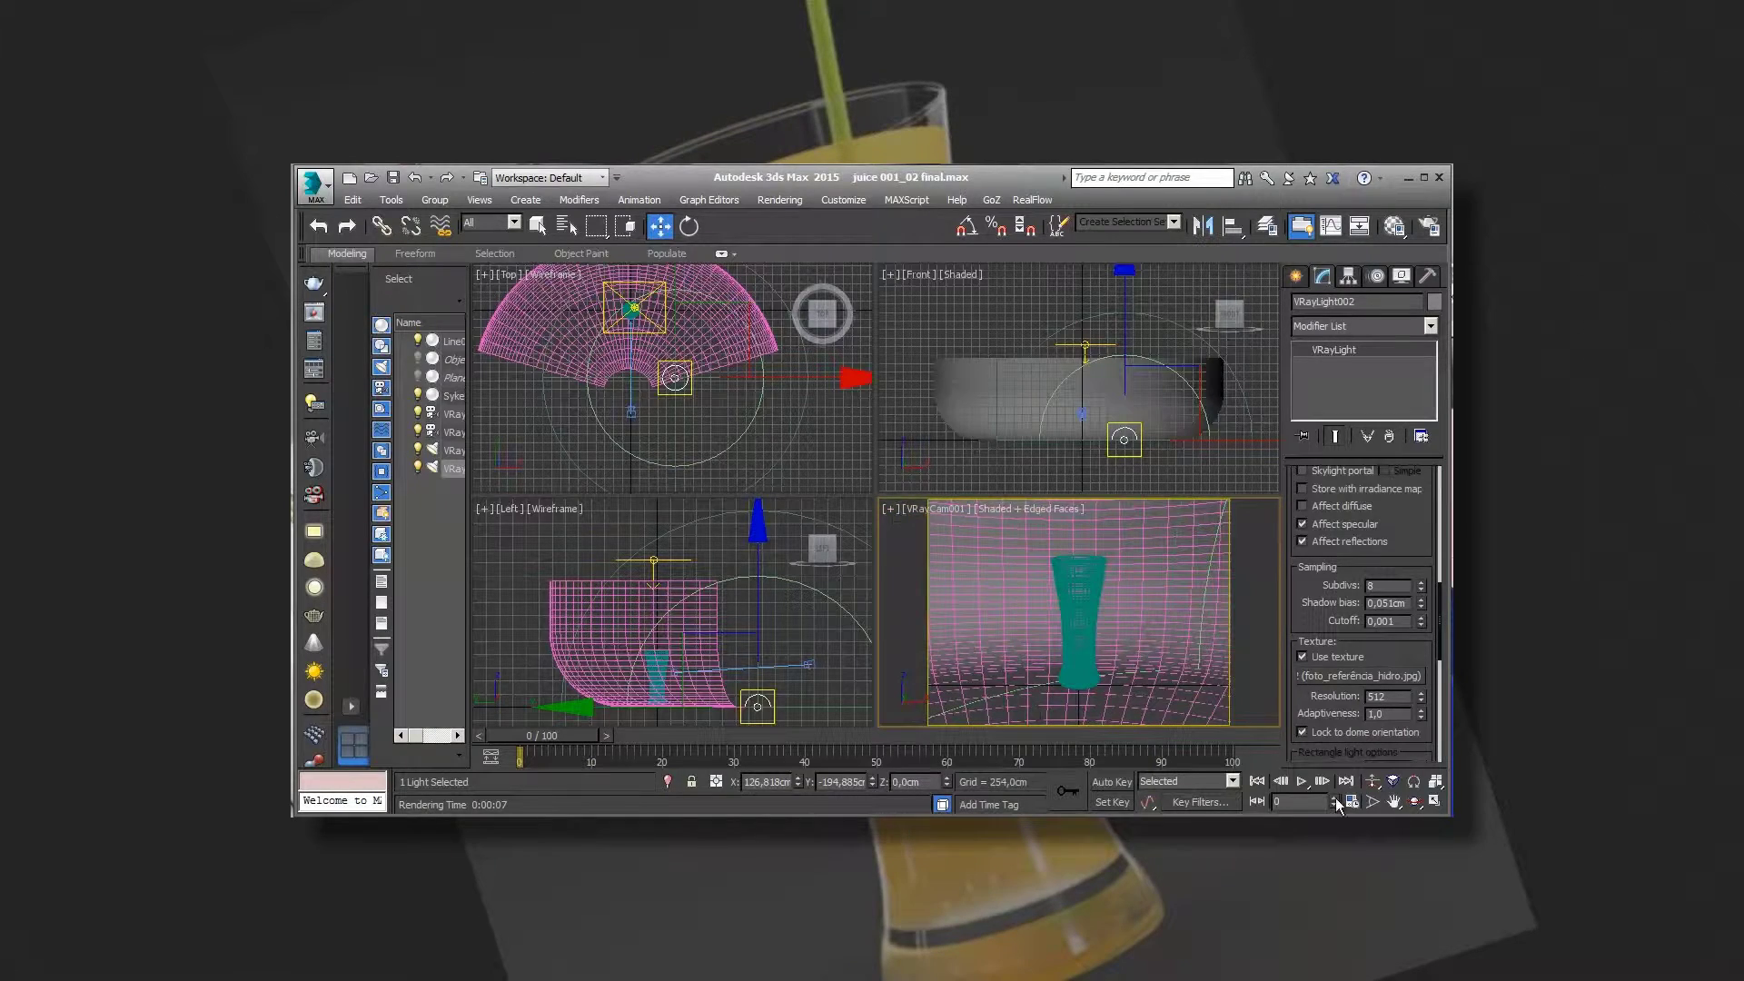
click(1372, 781)
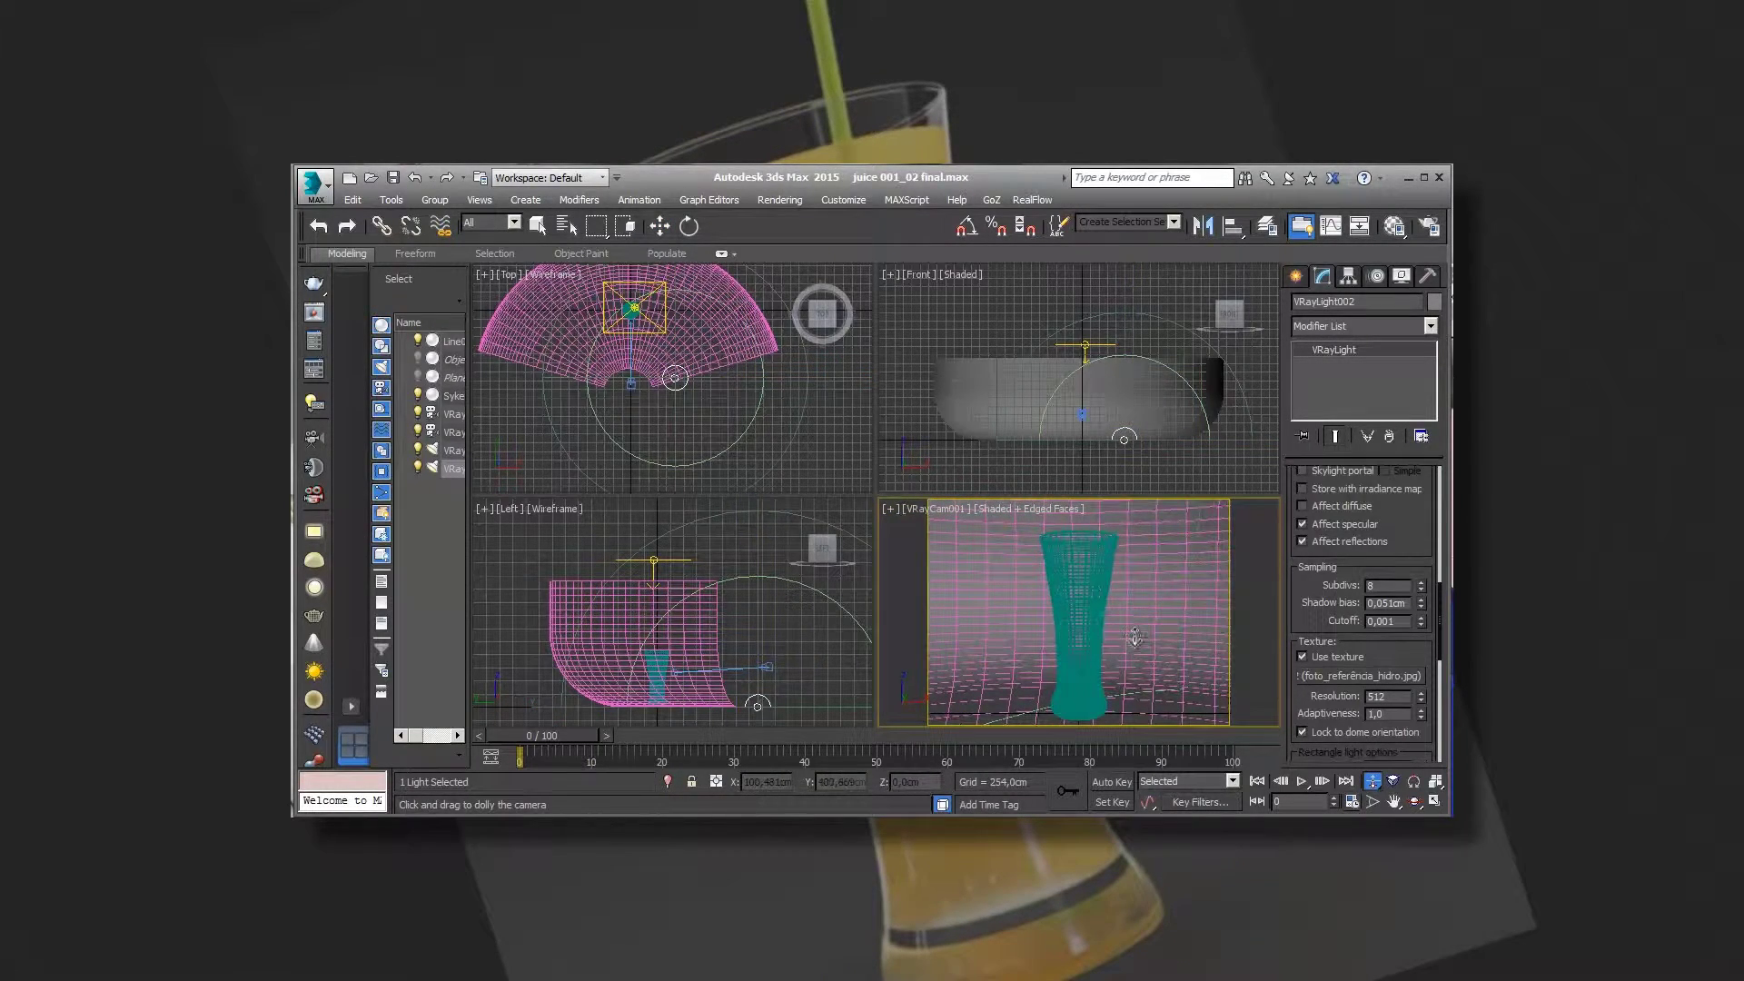
key(w)
click(767, 670)
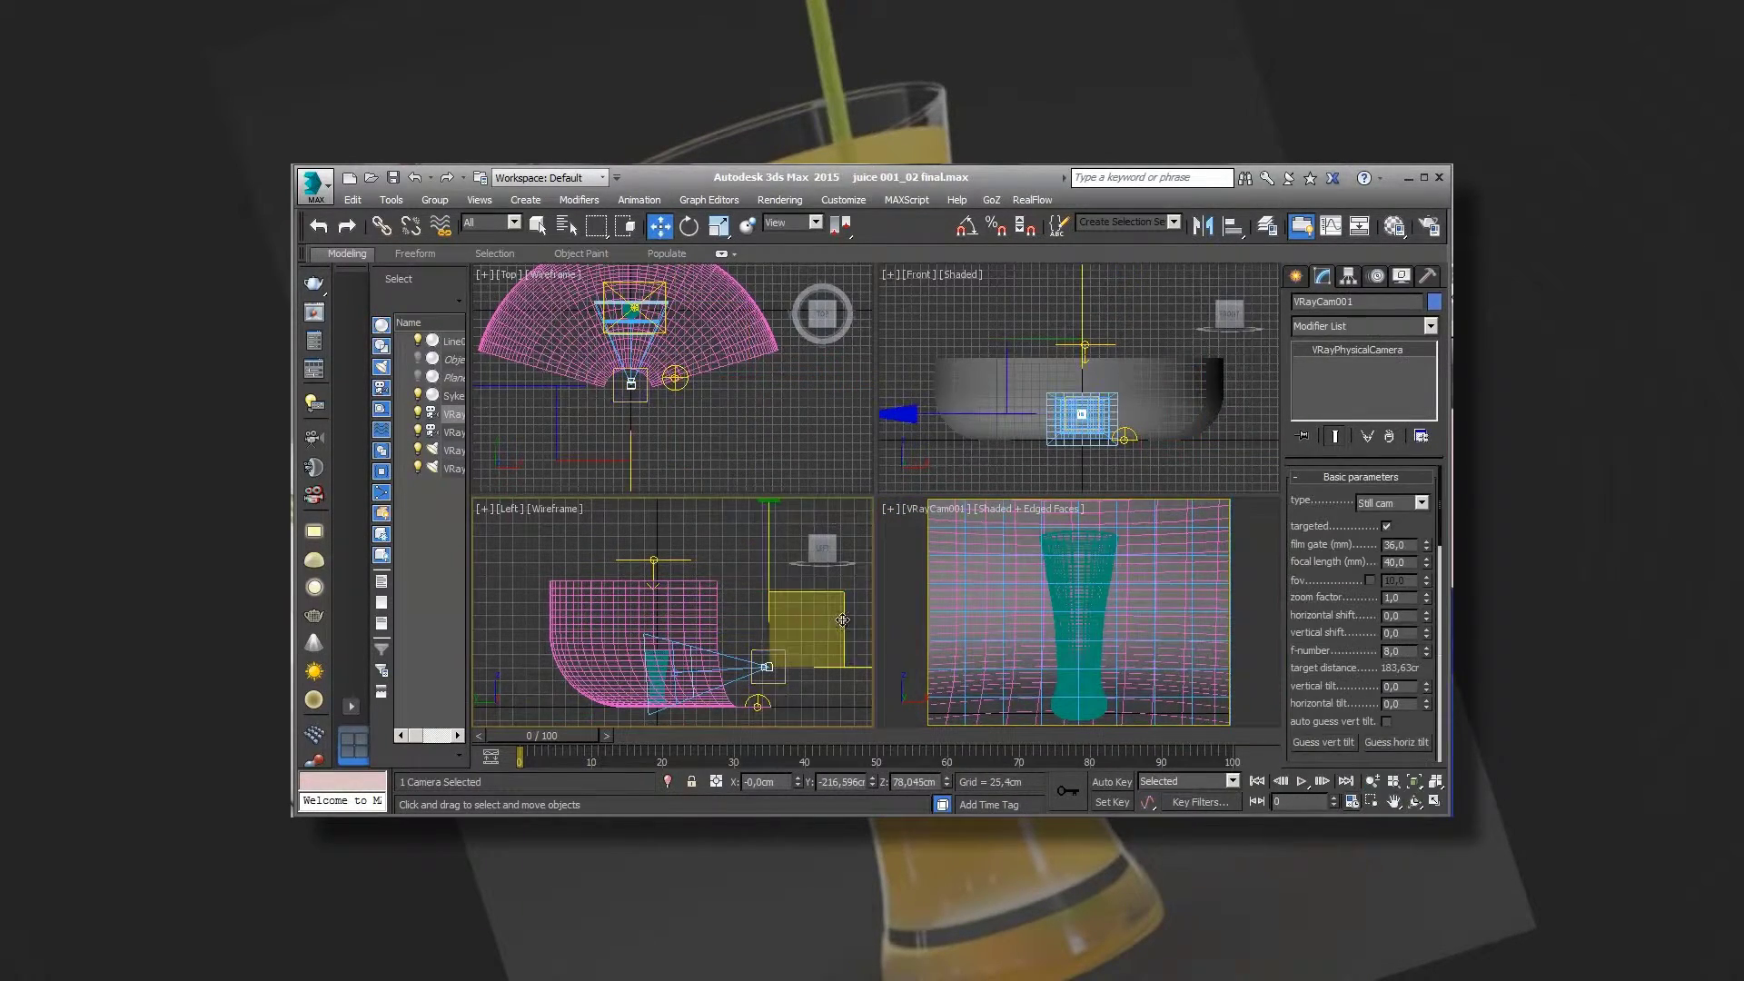
click(1090, 650)
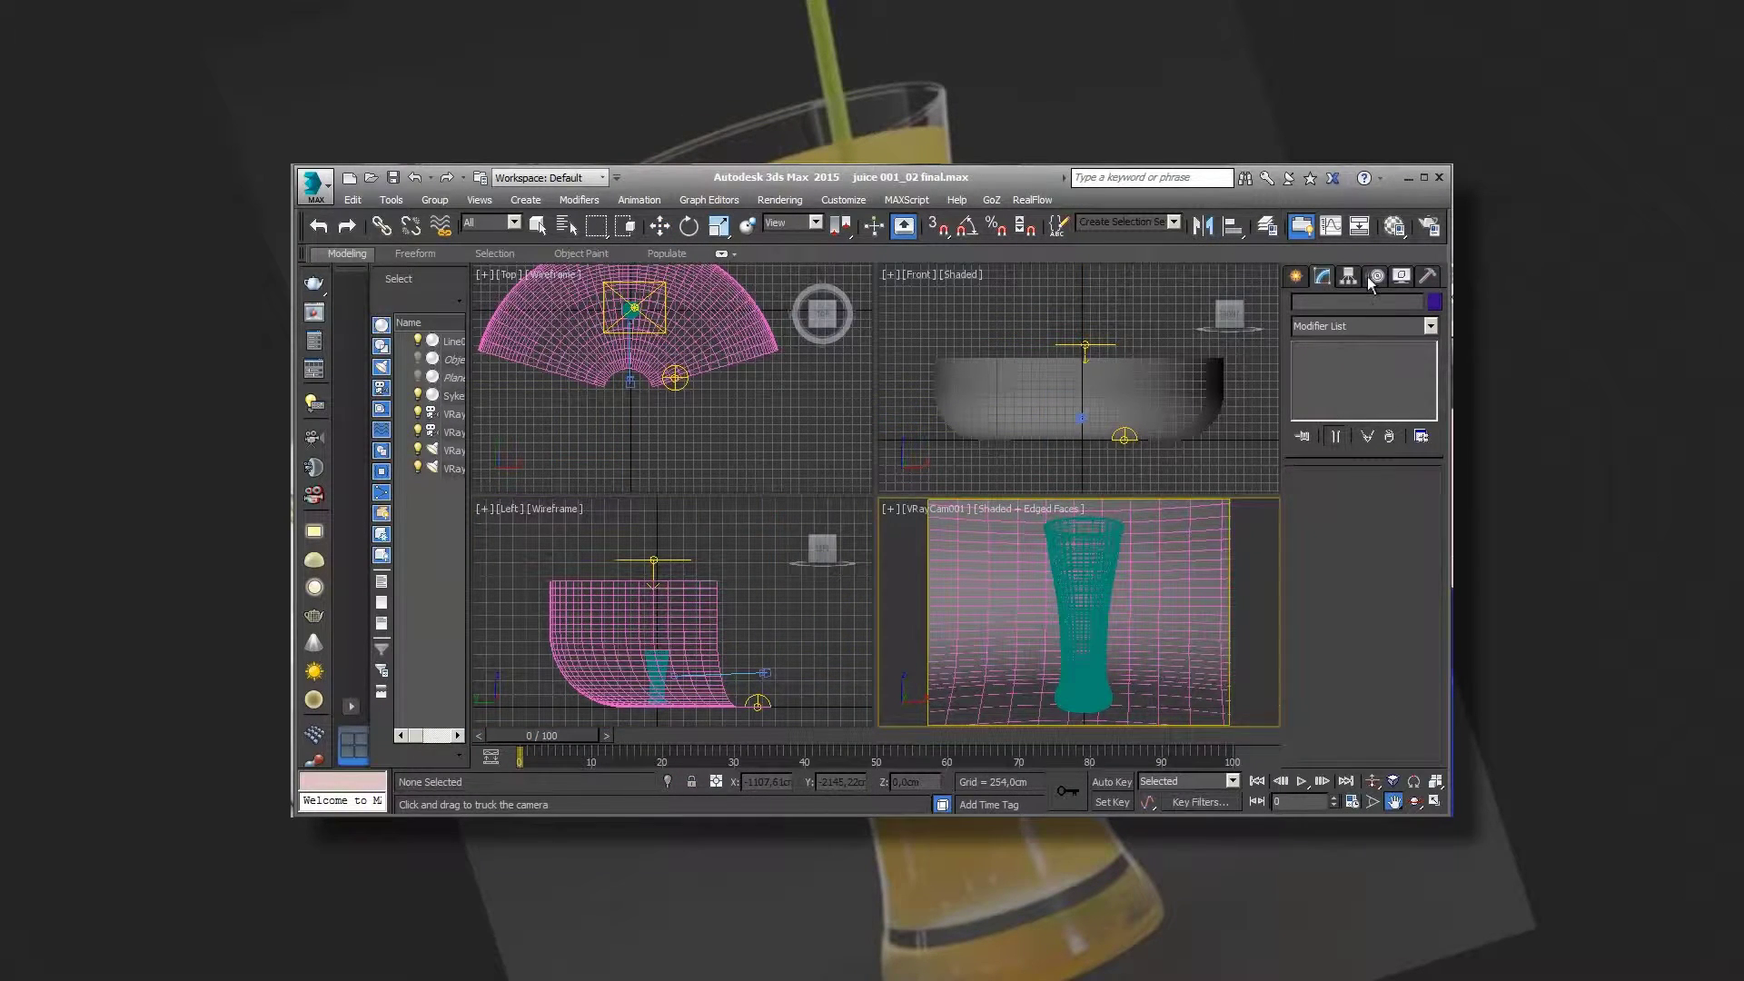
Create a plane-type VRayLight in the Front view, drawn over the glass.
click(1296, 276)
click(1344, 304)
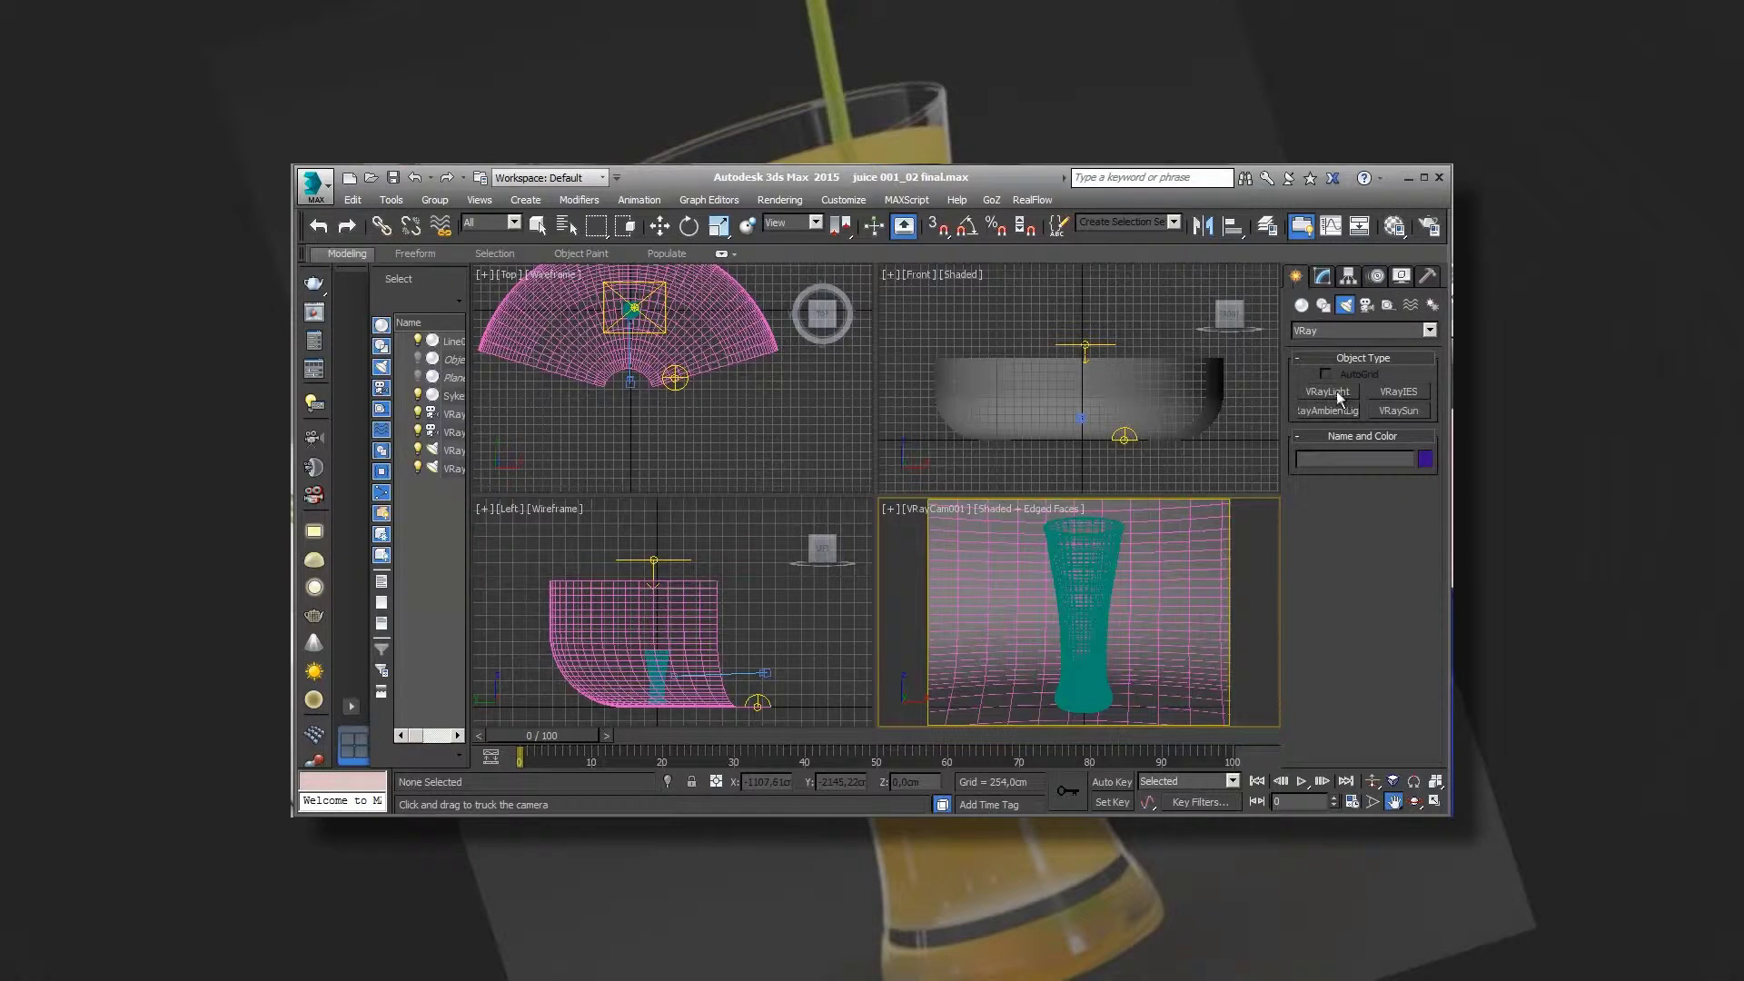
click(1334, 394)
click(1061, 383)
click(1376, 541)
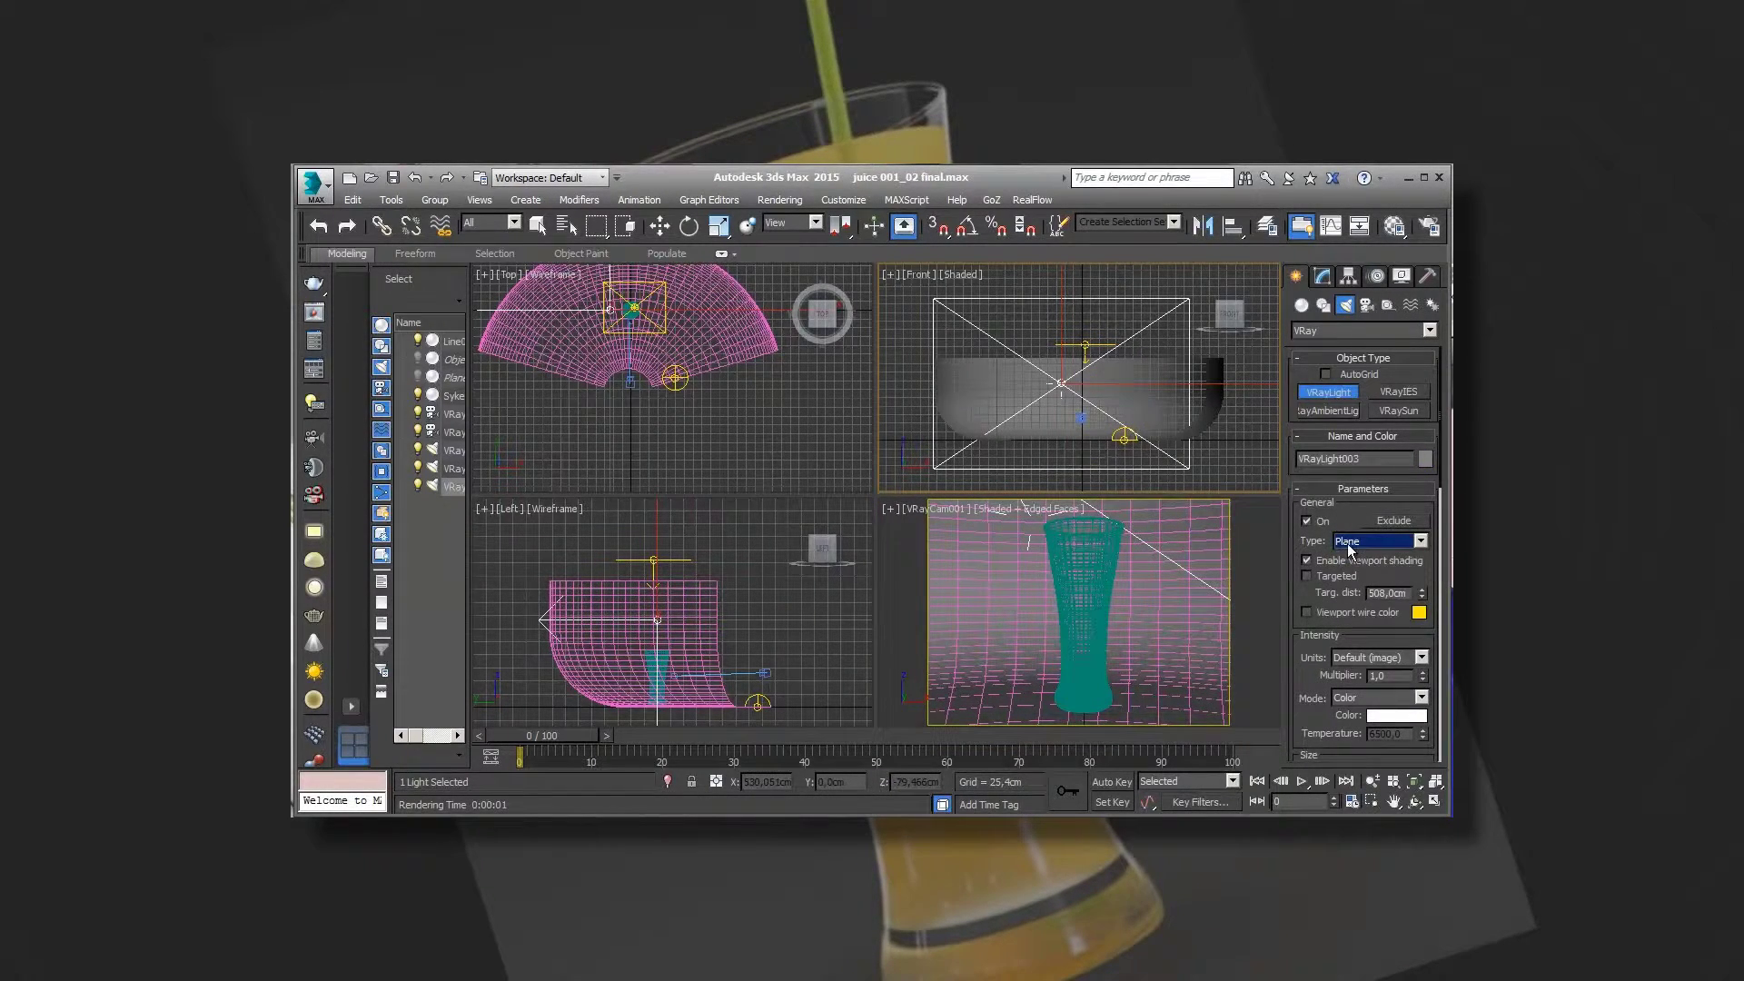
key(Delete)
drag(1067, 400, 1095, 439)
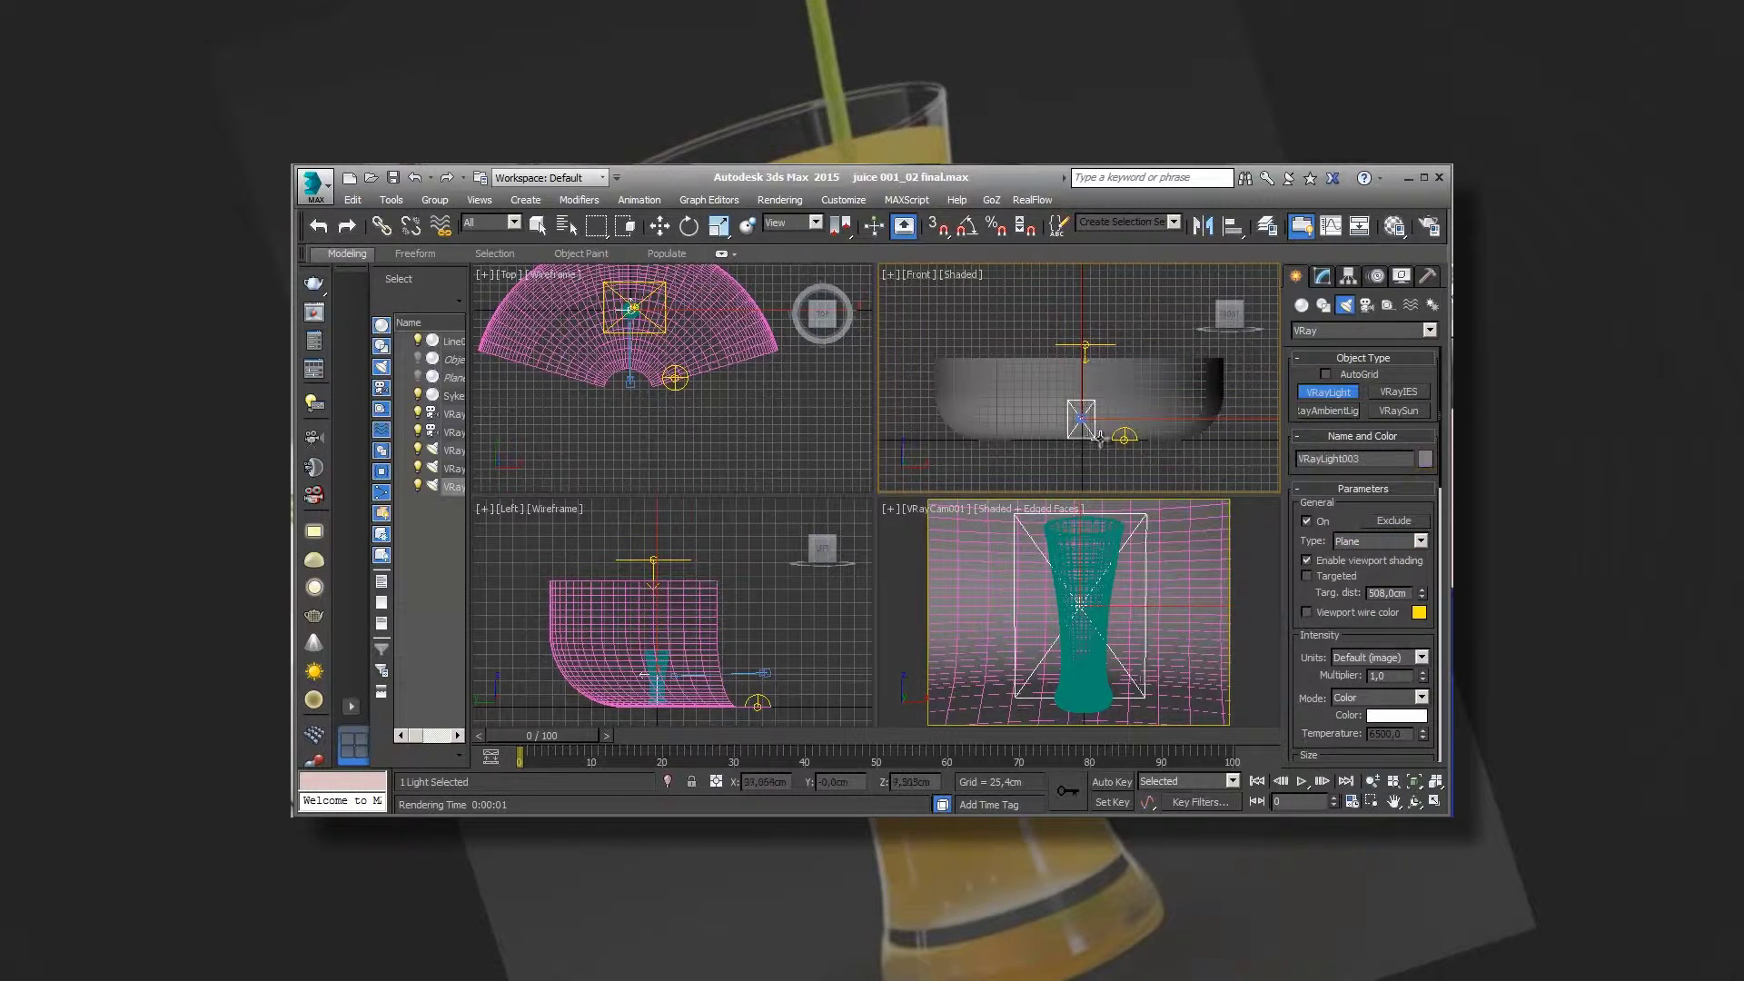
Rotate the new light 180° and slide it along X toward the glass.
key(e)
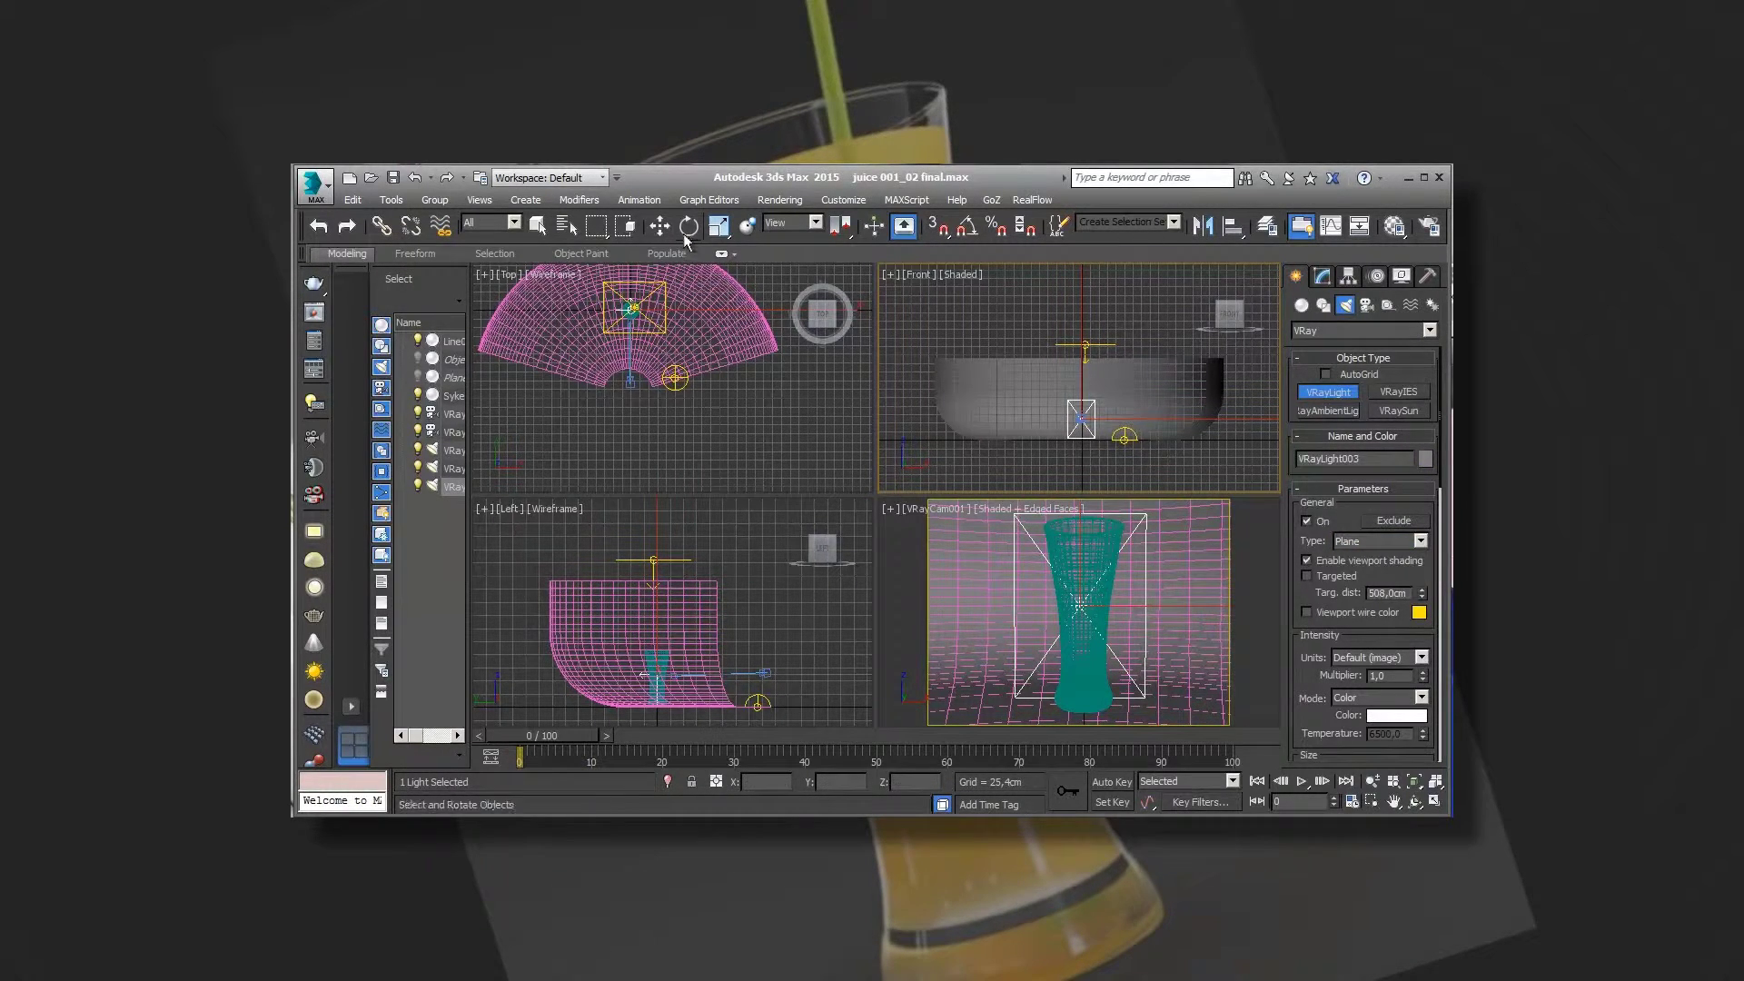
drag(767, 544, 813, 573)
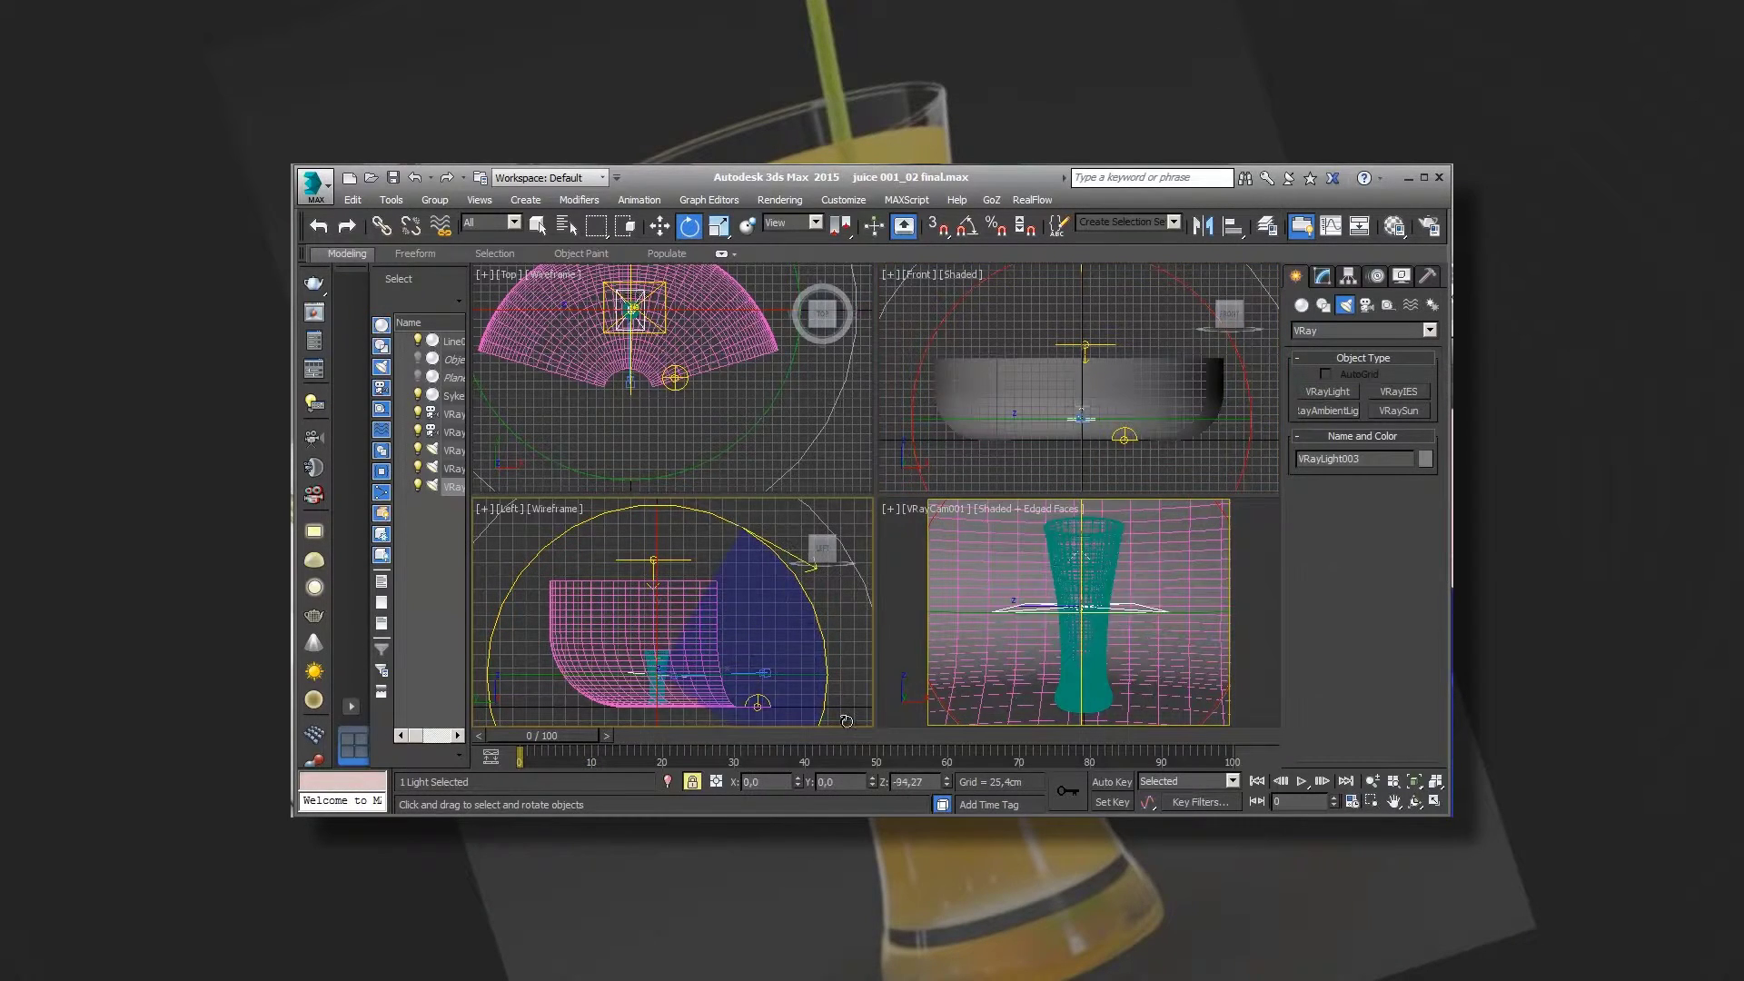
drag(811, 567, 809, 572)
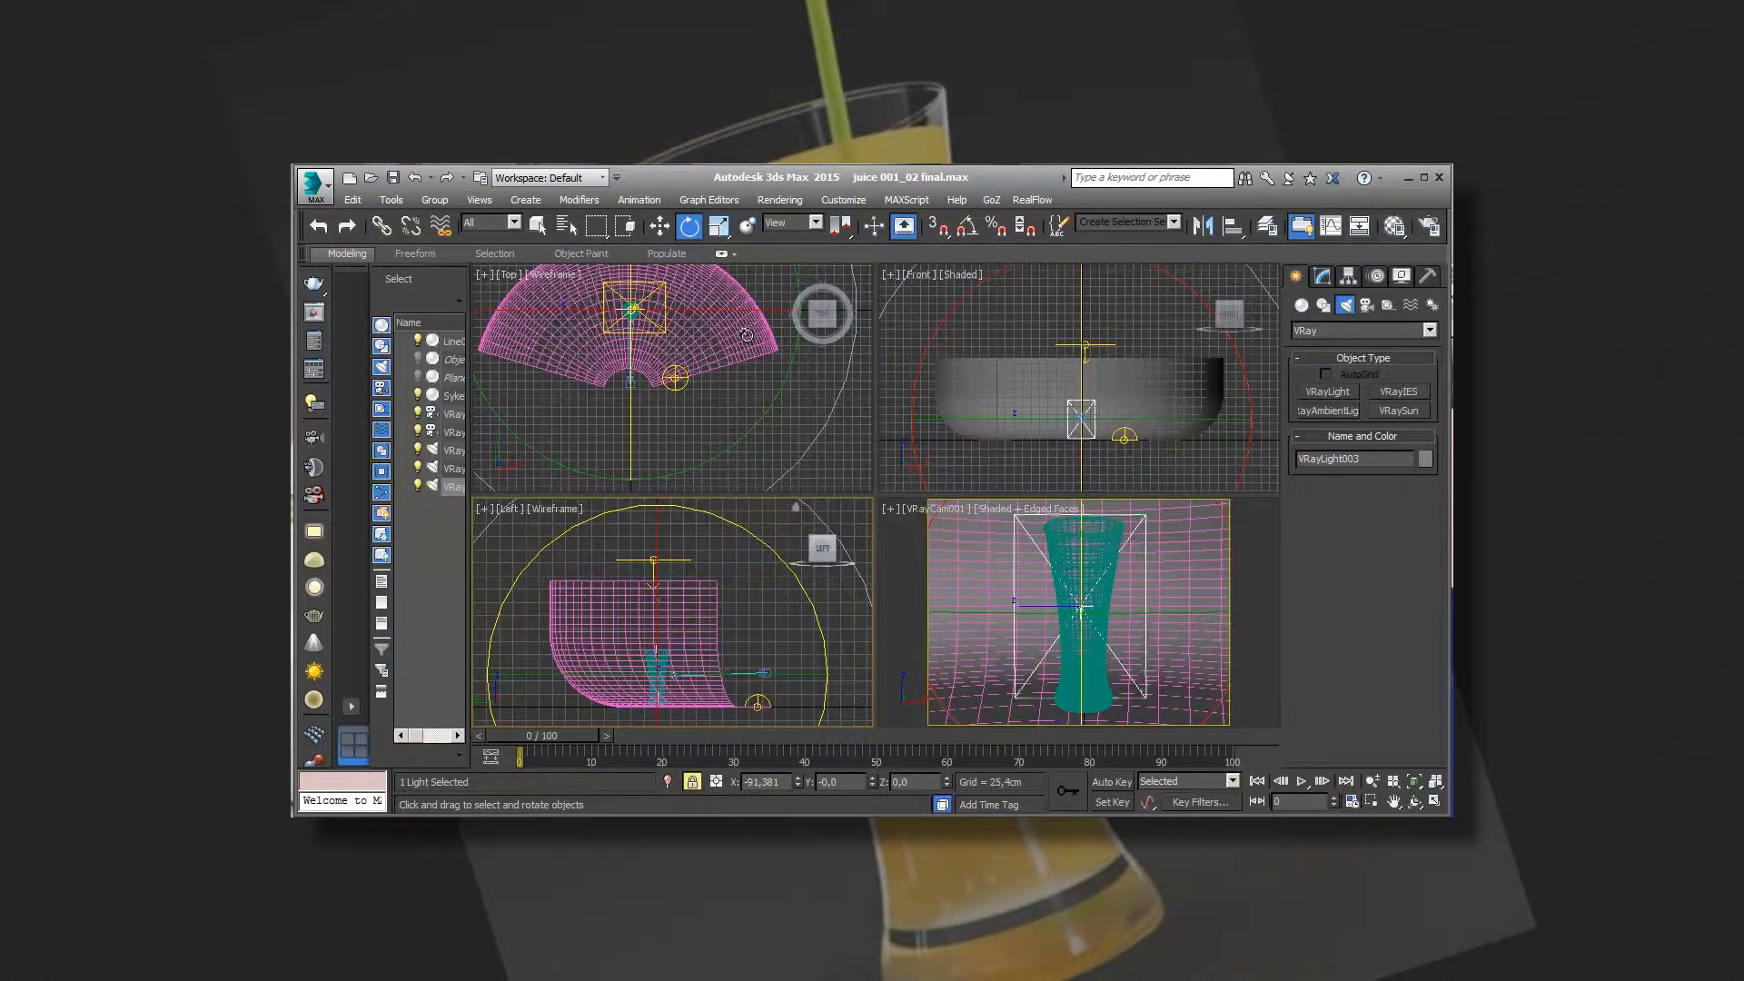
key(w)
drag(793, 695, 747, 693)
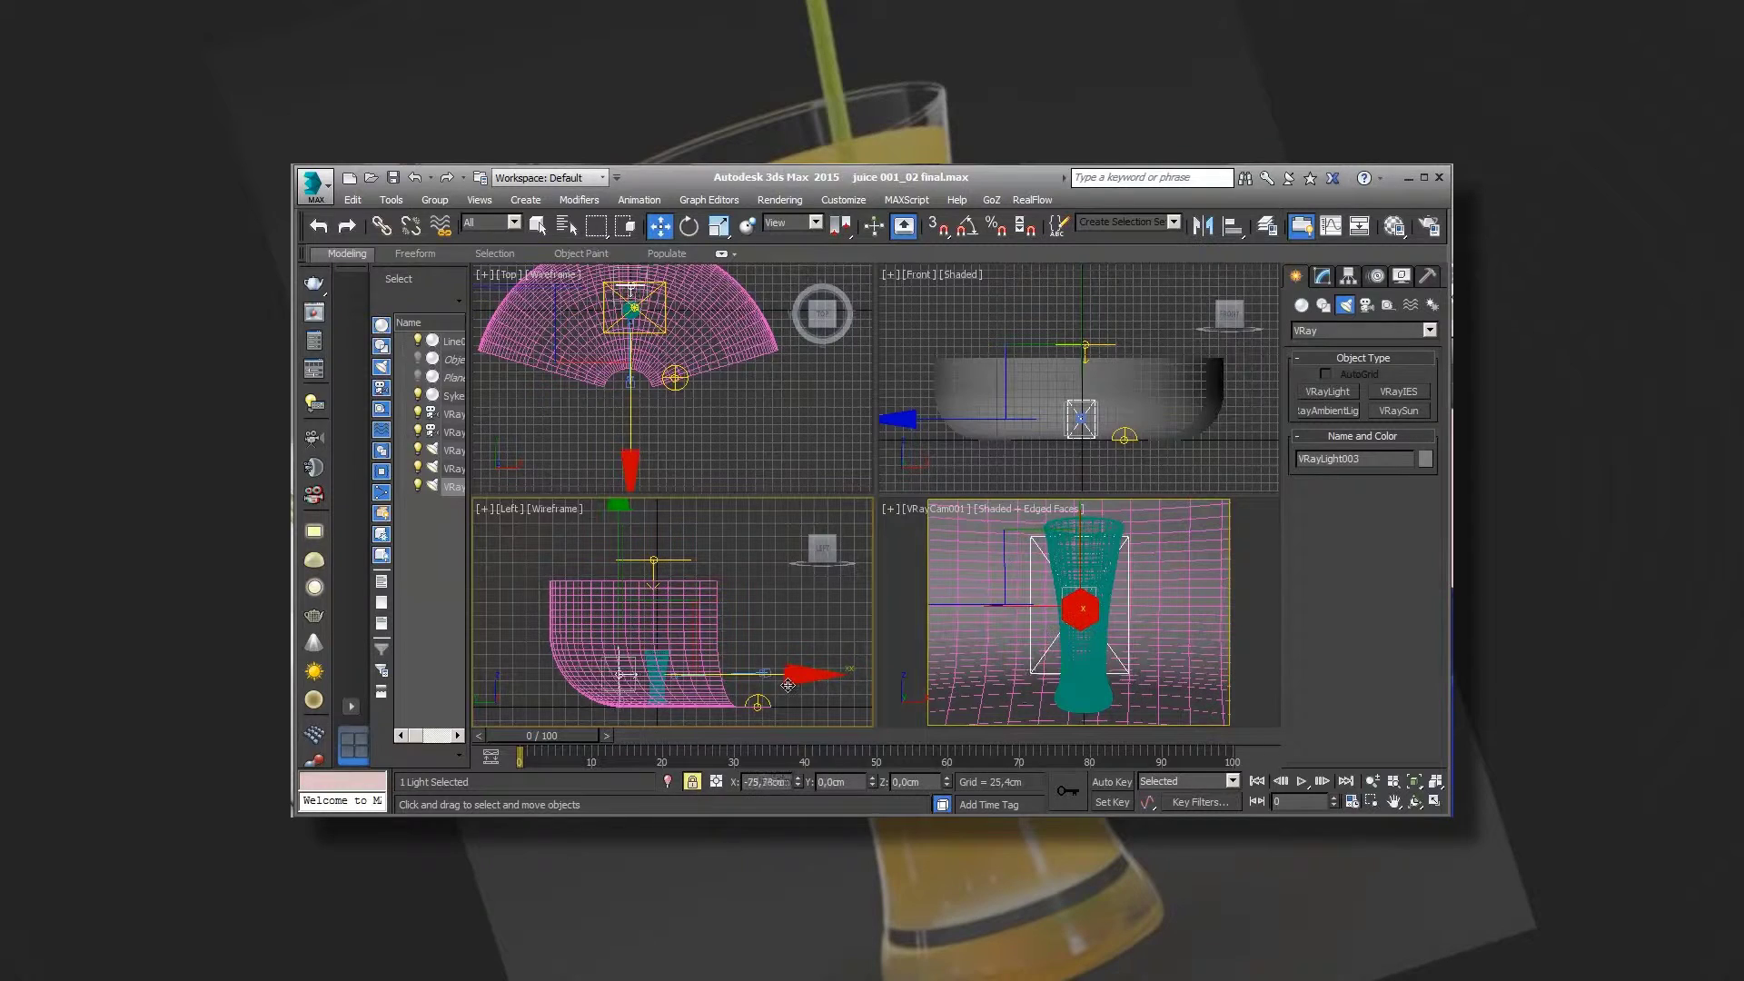
Review VRayLight003's parameters against the camera view, then reselect the light.
click(1323, 276)
scroll(1399, 590, down, 3)
scroll(1398, 727, down, 3)
scroll(1398, 636, up, 3)
scroll(1394, 545, up, 3)
click(1084, 562)
click(1086, 556)
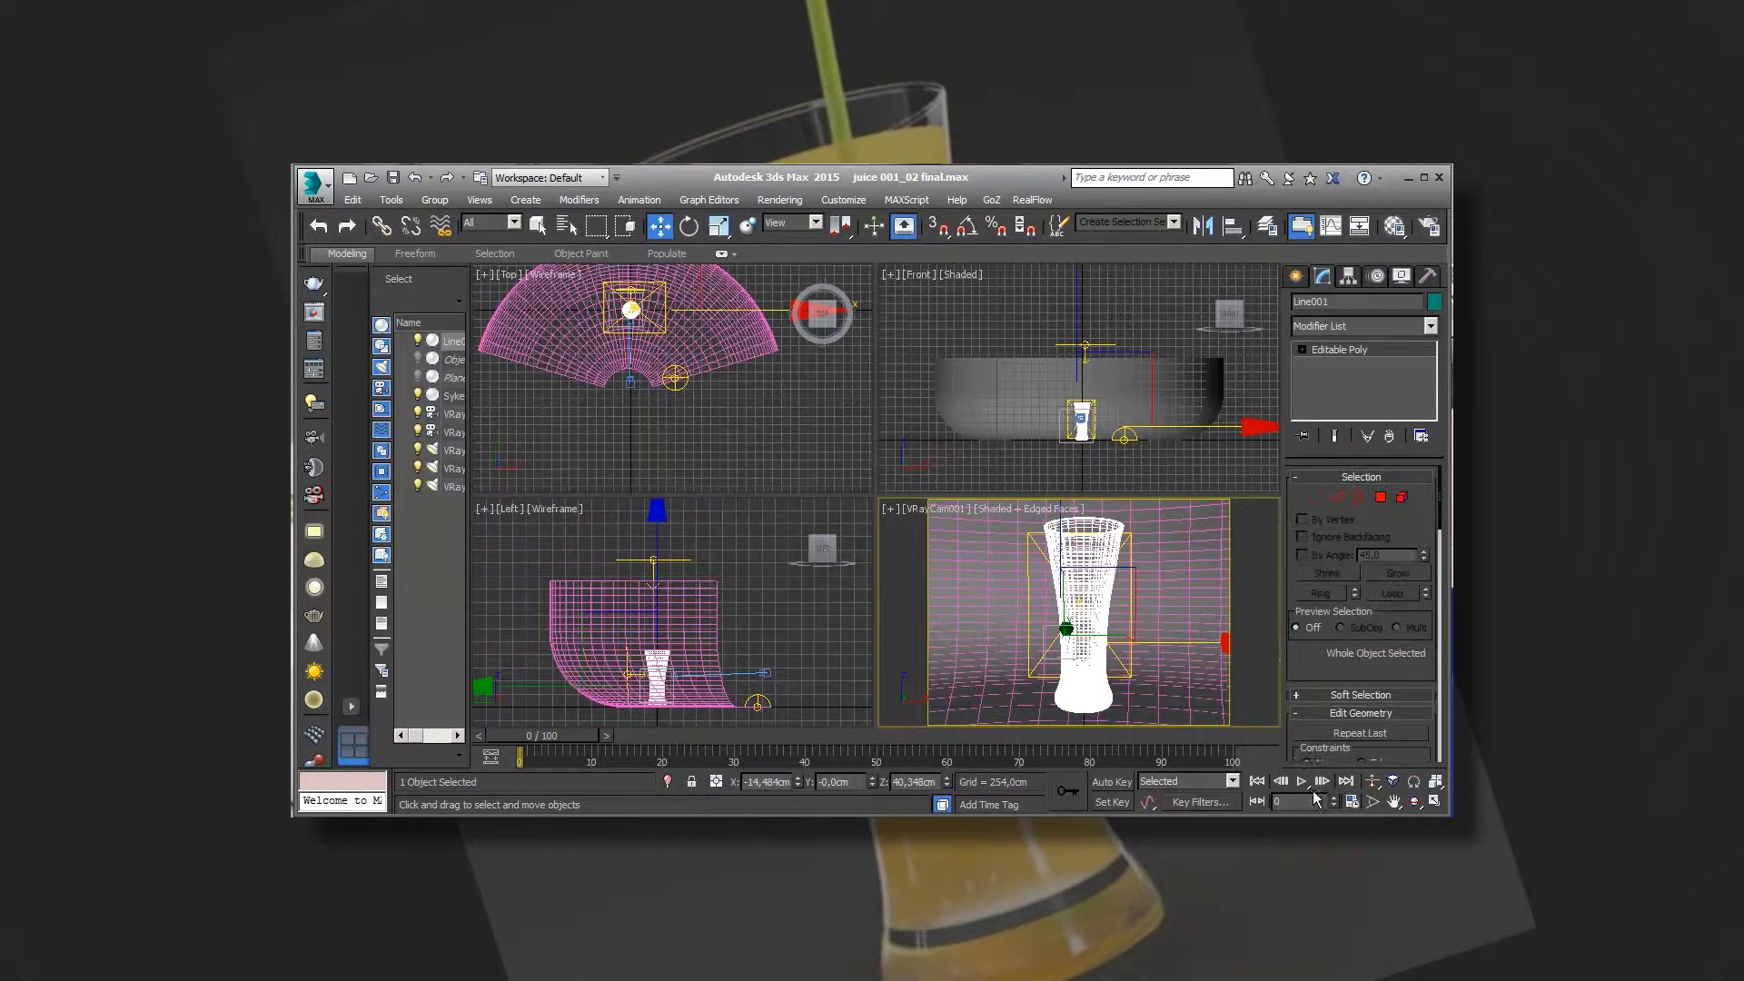
click(452, 486)
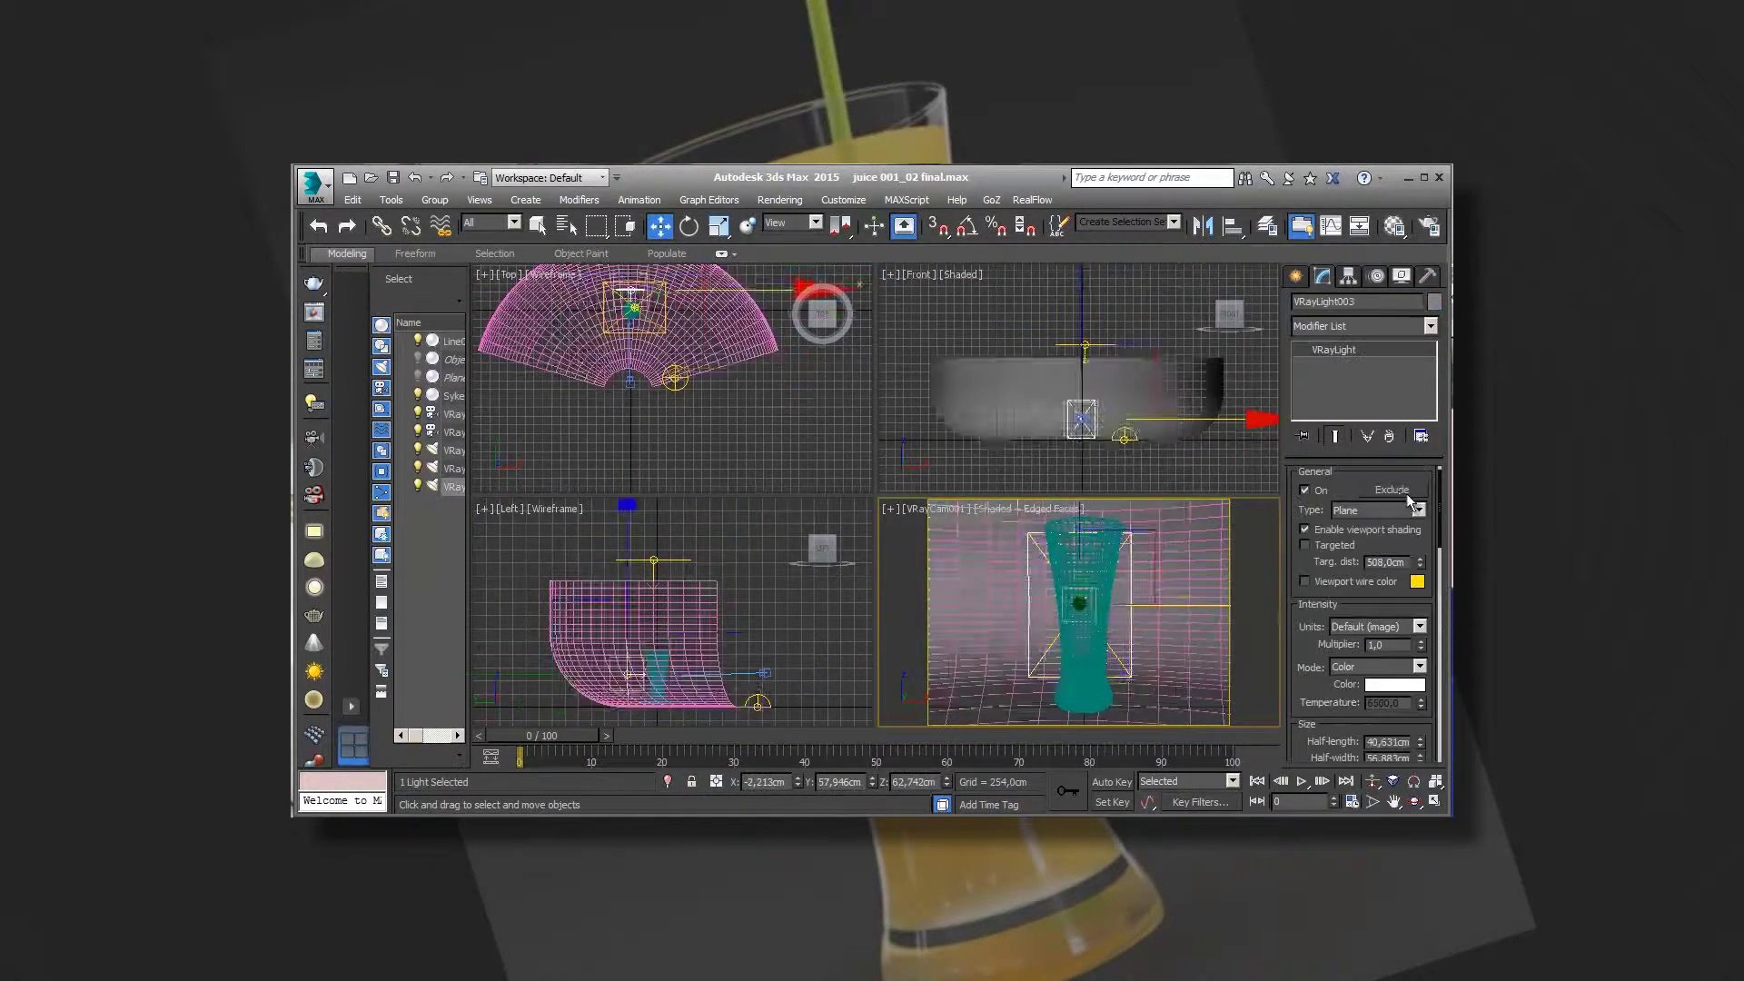
Exclude Object001, Plane001 and Syke001 from VRayLight003.
click(1392, 490)
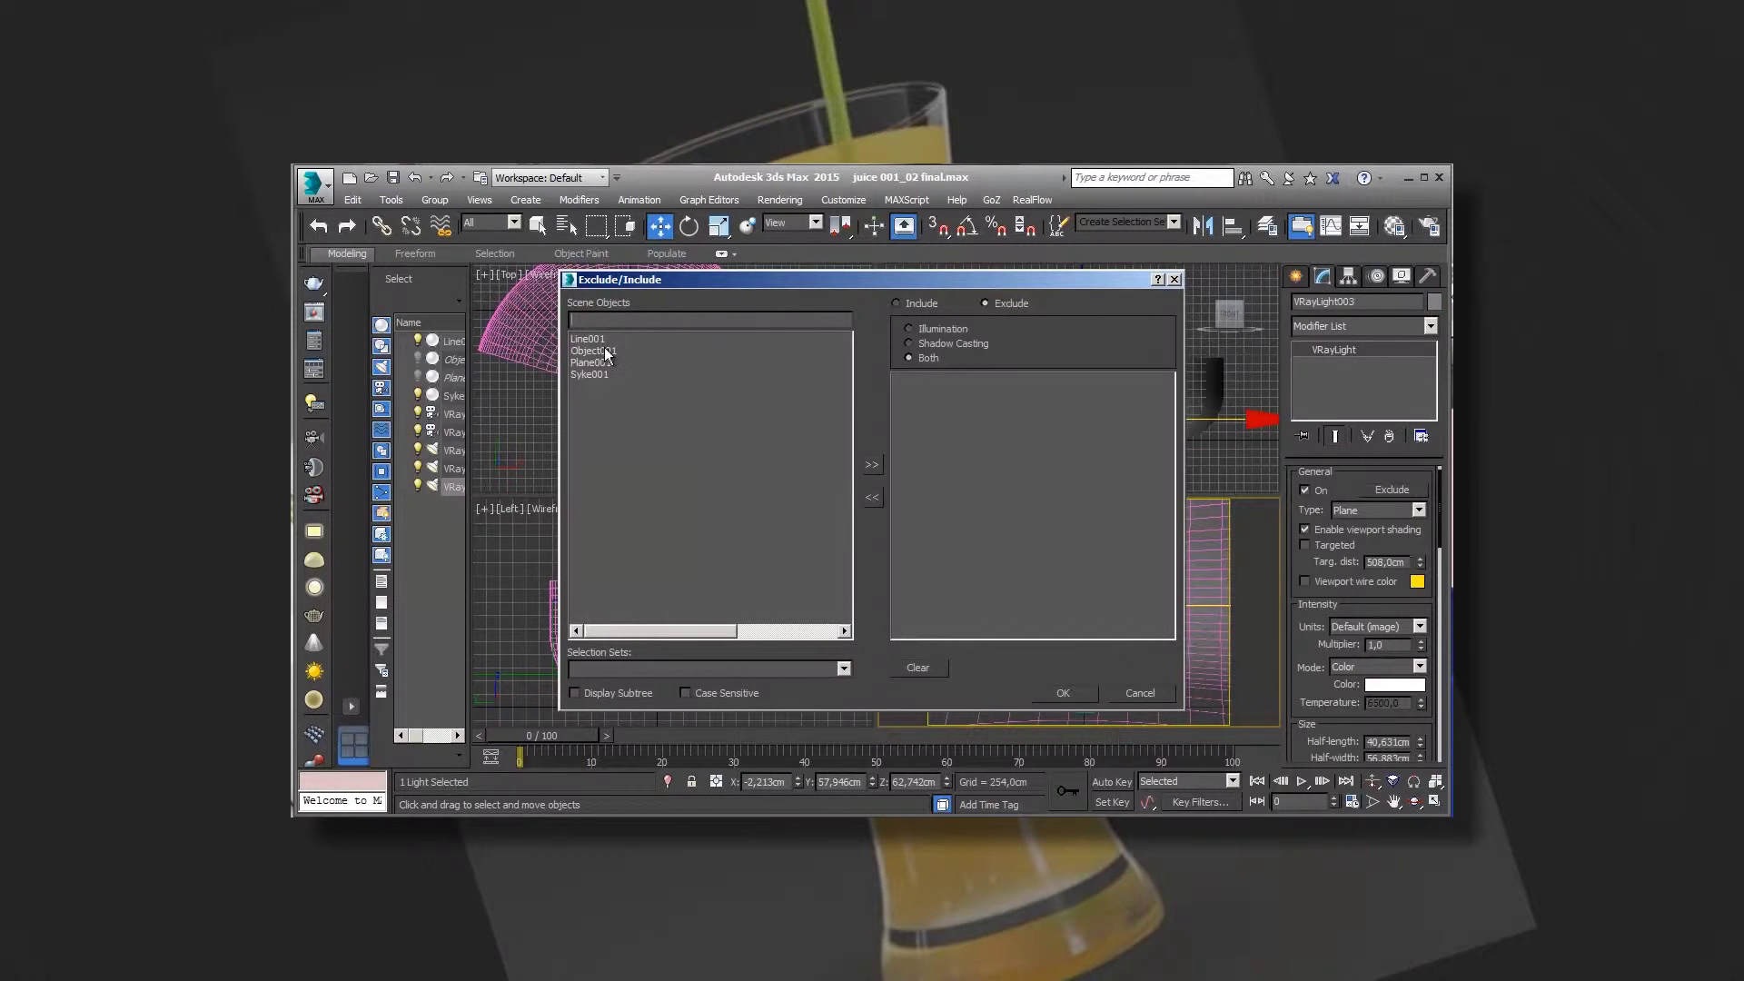
mouse_move(603, 355)
mouse_down()
mouse_move(603, 374)
mouse_move(683, 423)
mouse_up()
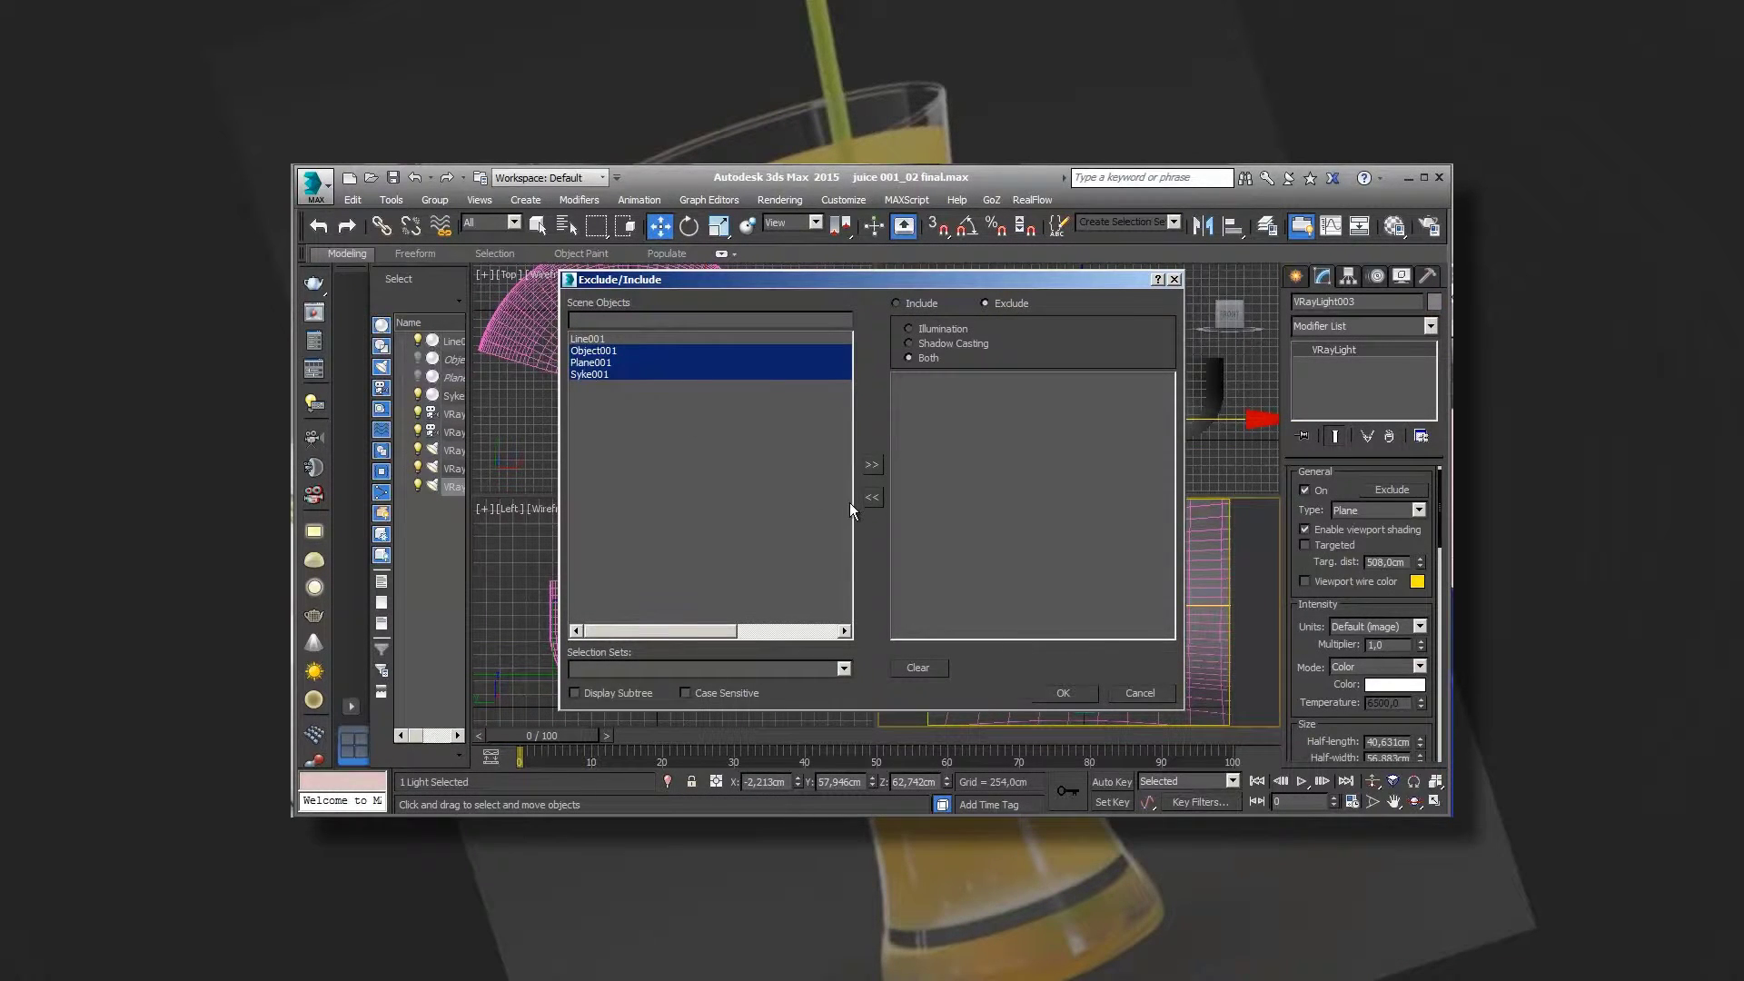
click(872, 465)
click(1063, 695)
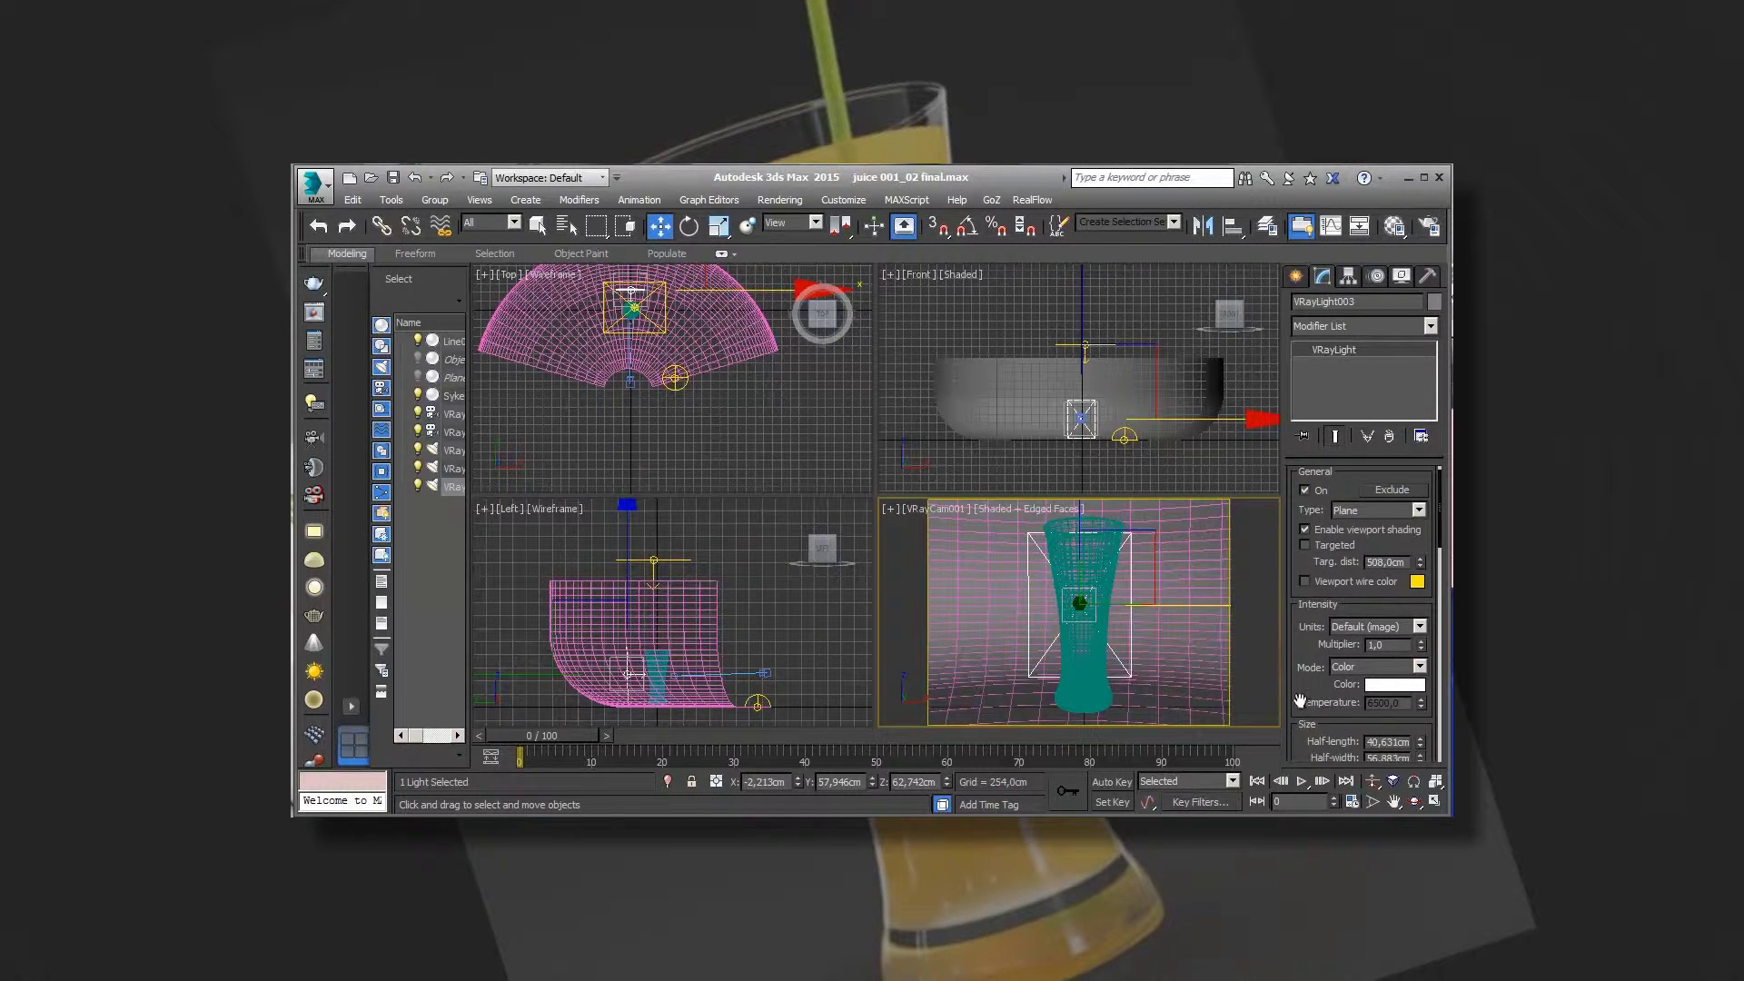
Turn off Affect specular on VRayLight003 and start a test render.
scroll(1327, 635, down, 2)
scroll(1340, 645, down, 2)
scroll(1348, 653, down, 2)
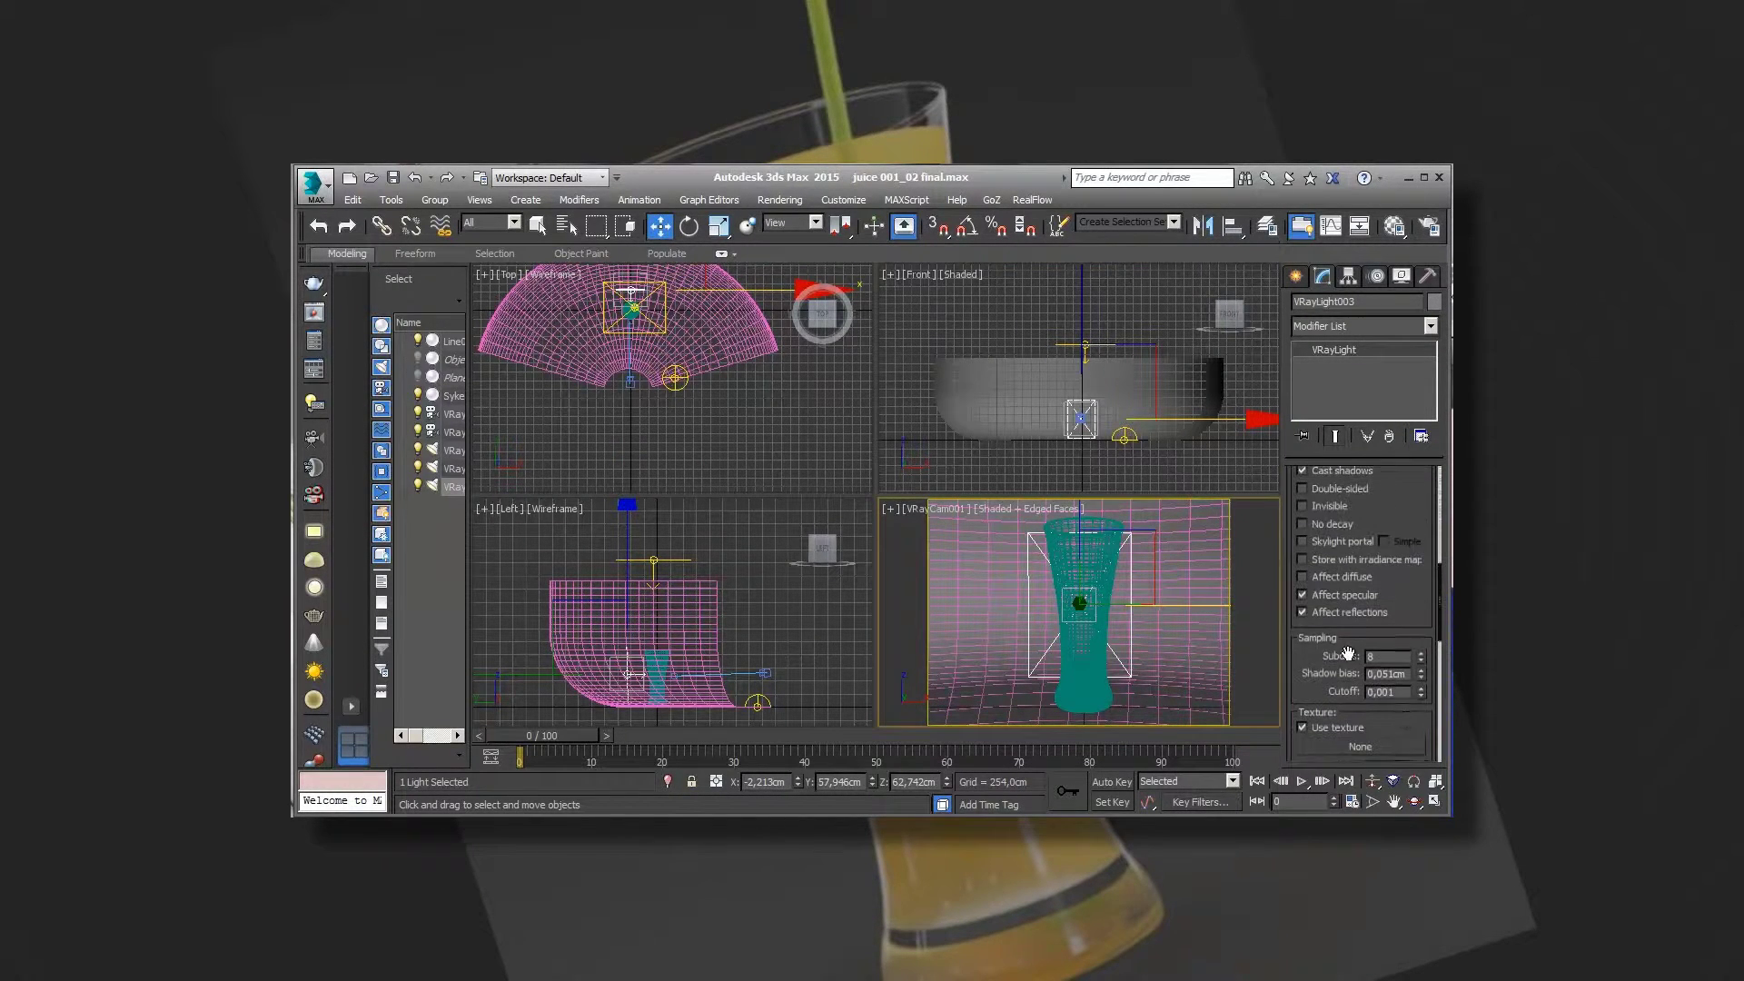
click(1304, 596)
click(1429, 226)
click(889, 772)
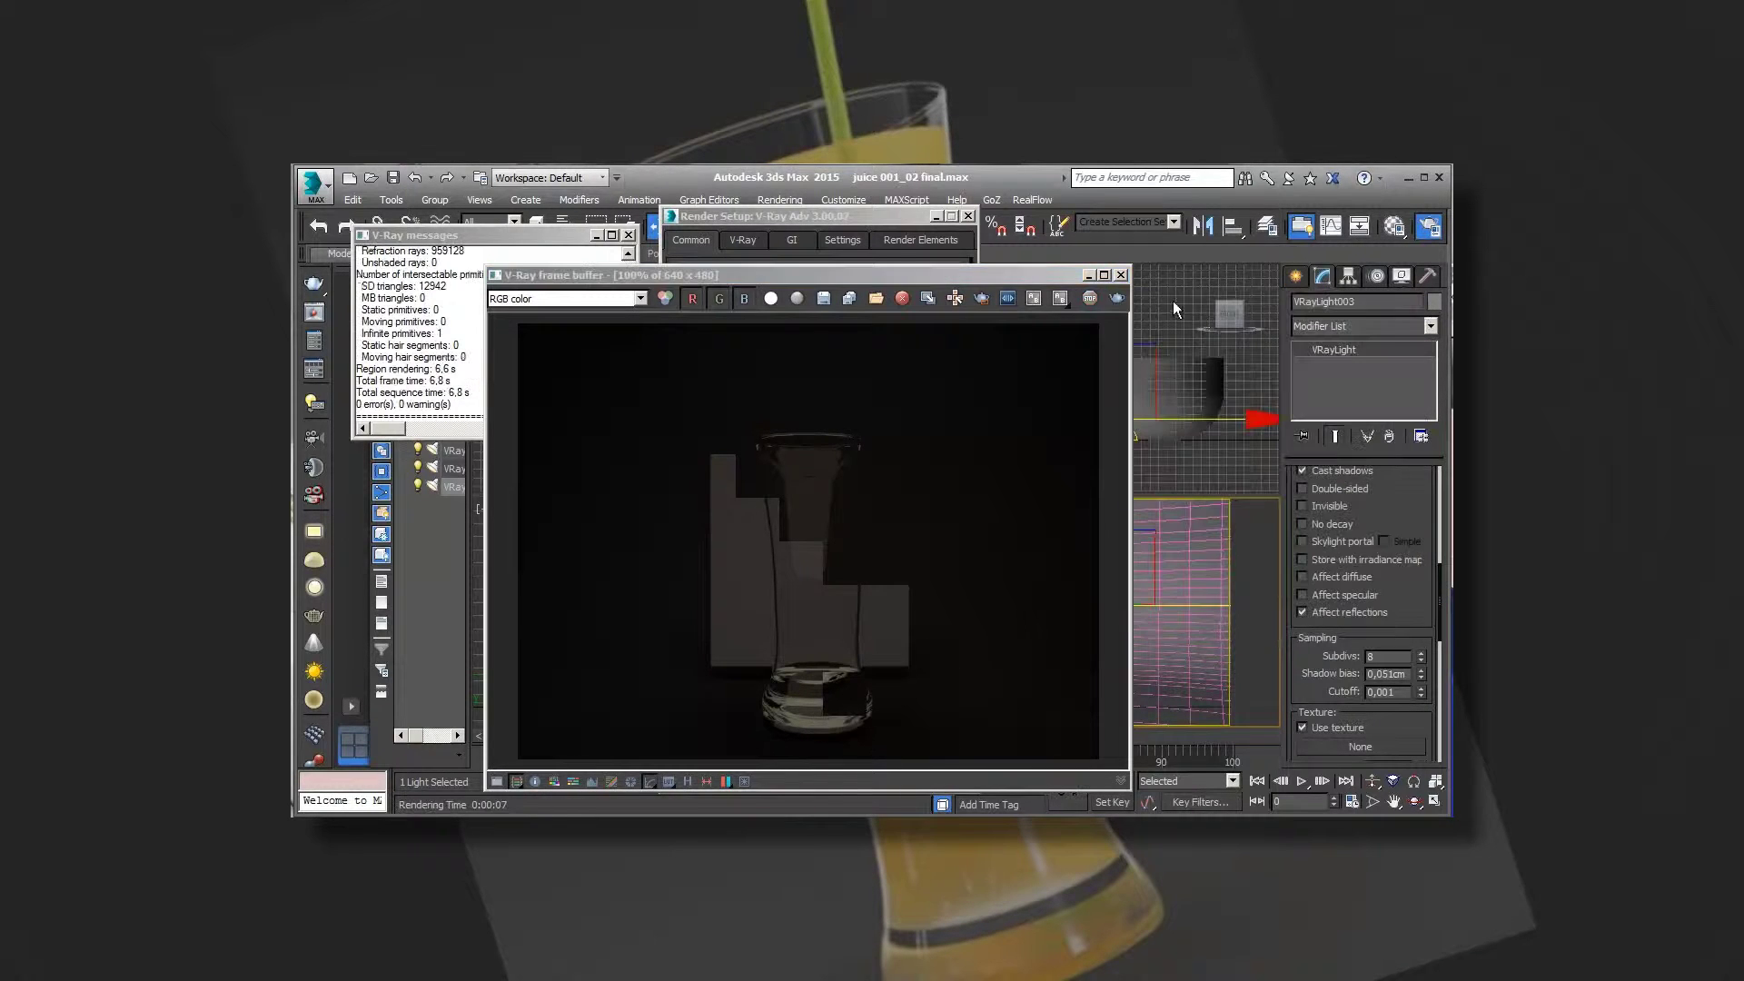
Re-render the glass with VRayLight003 hidden from the camera, then close the frame buffer.
click(1122, 275)
scroll(1310, 607, up, 2)
scroll(1310, 606, up, 2)
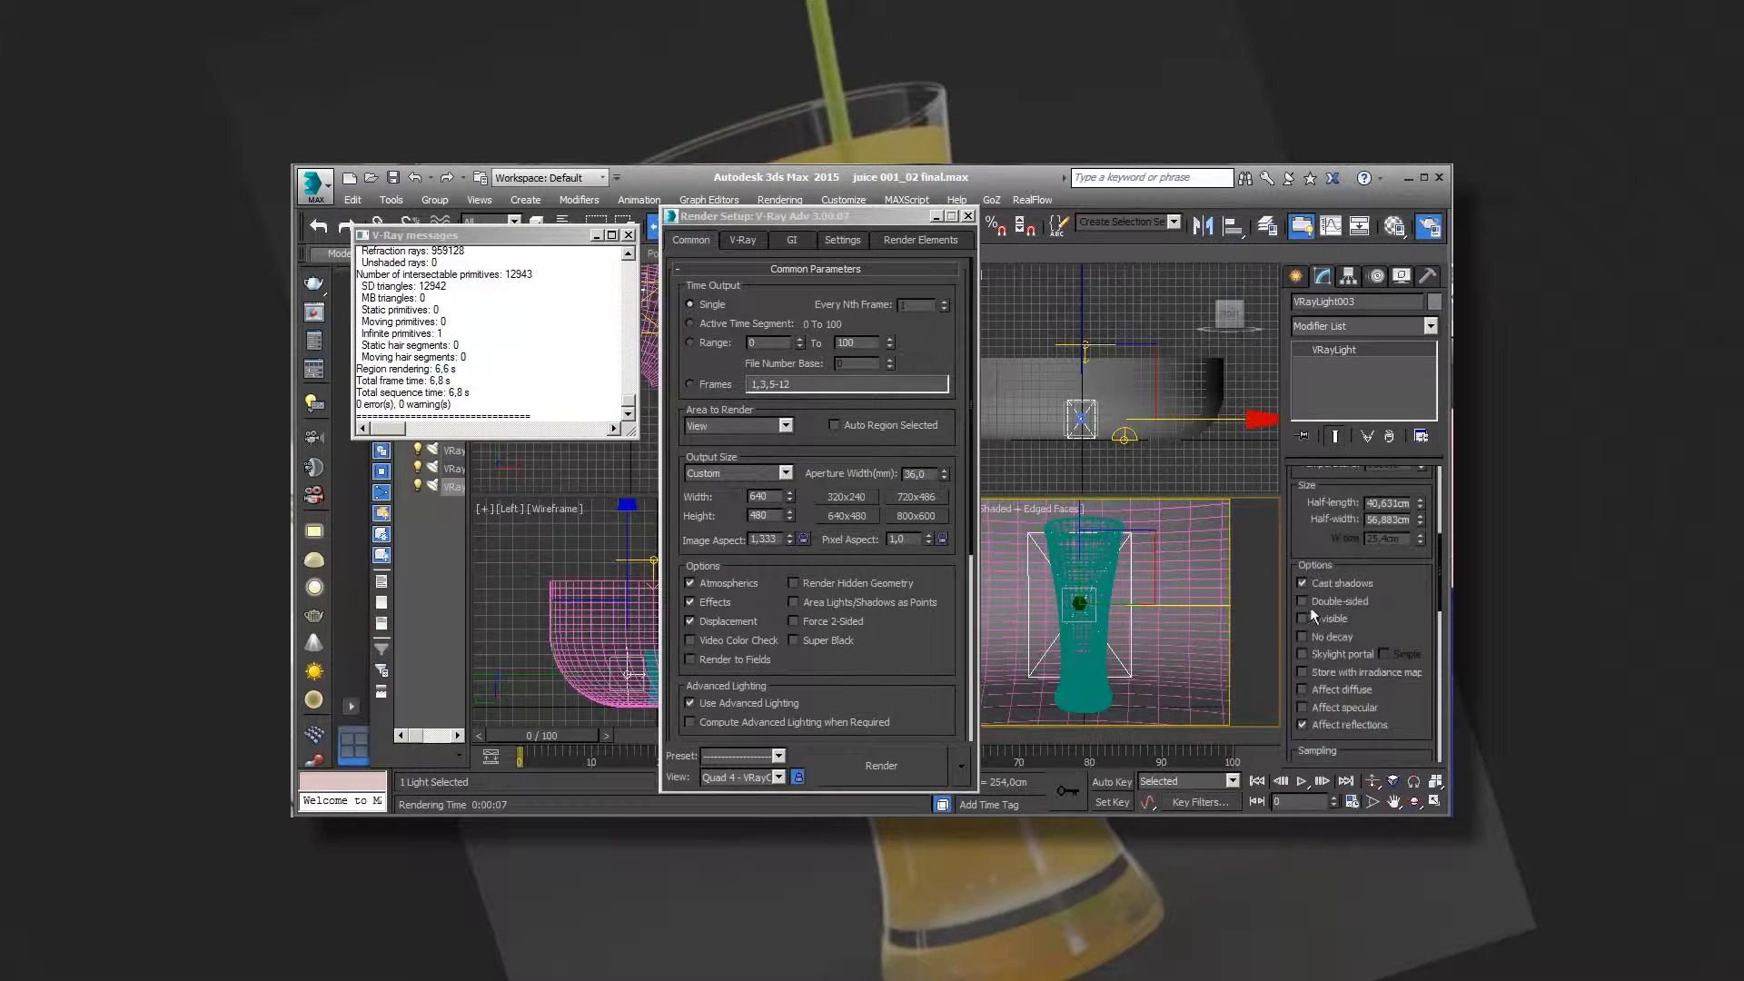
click(882, 766)
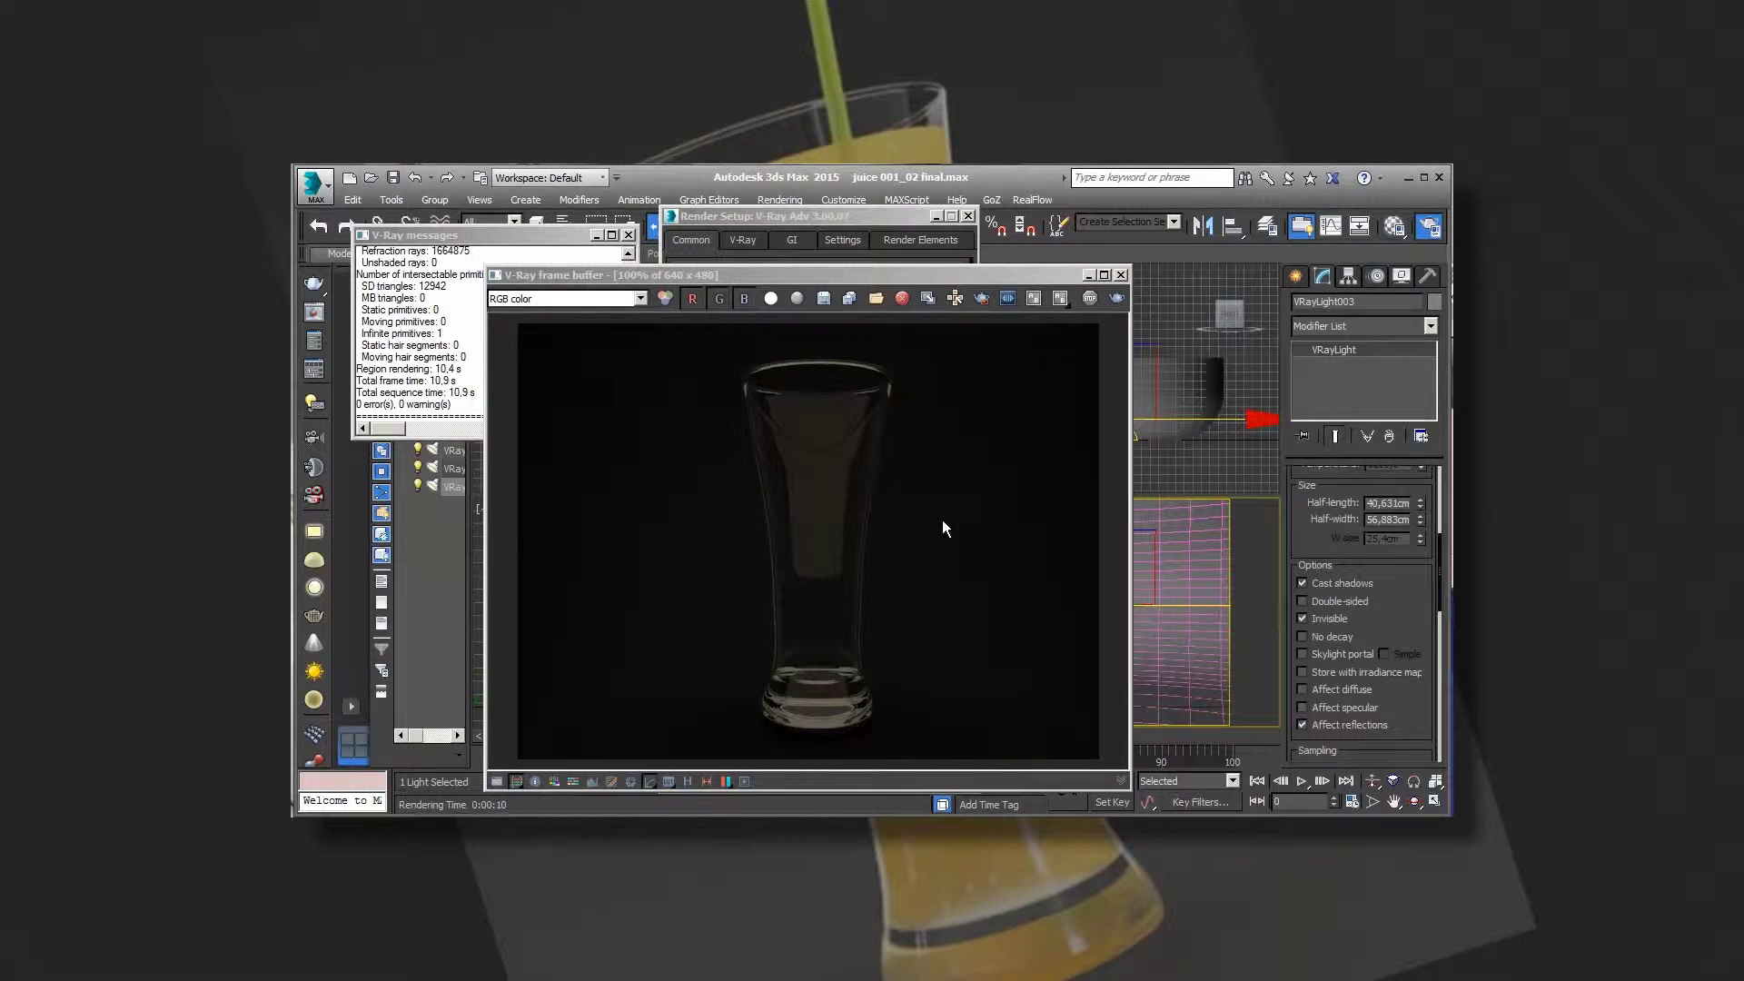
click(1121, 274)
click(1085, 345)
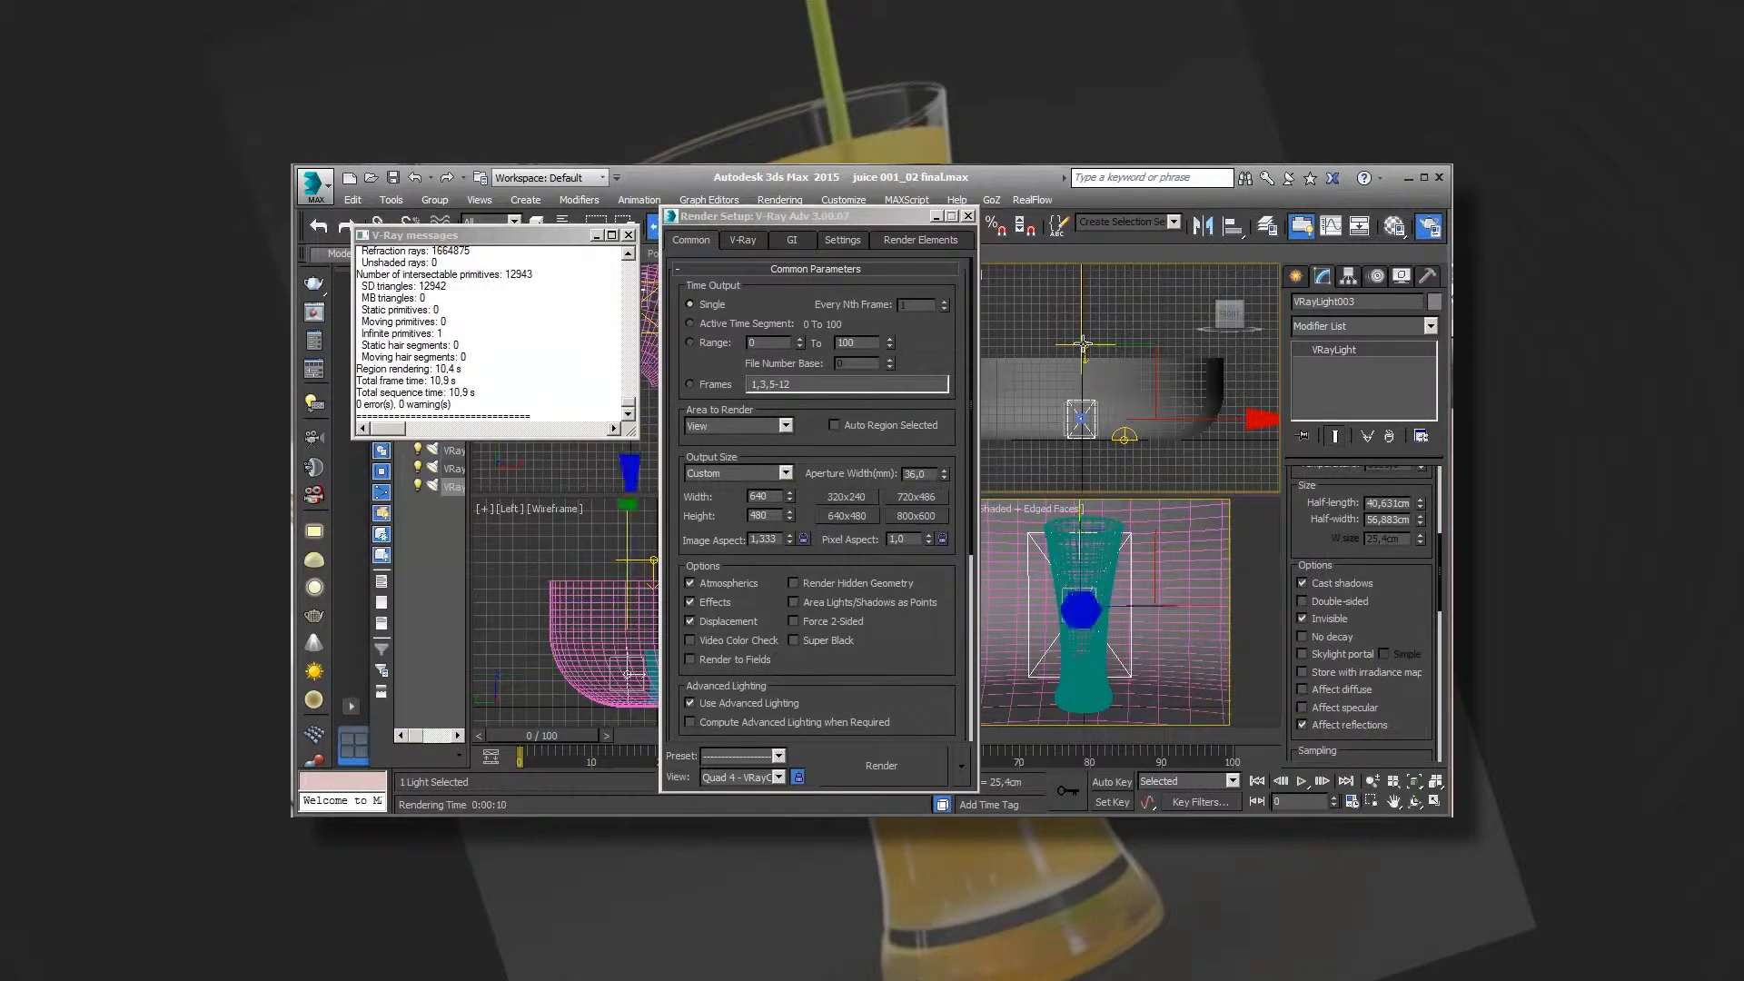
Set VRayLight001's intensity multiplier to 6.
scroll(1409, 579, up, 2)
scroll(1411, 609, up, 2)
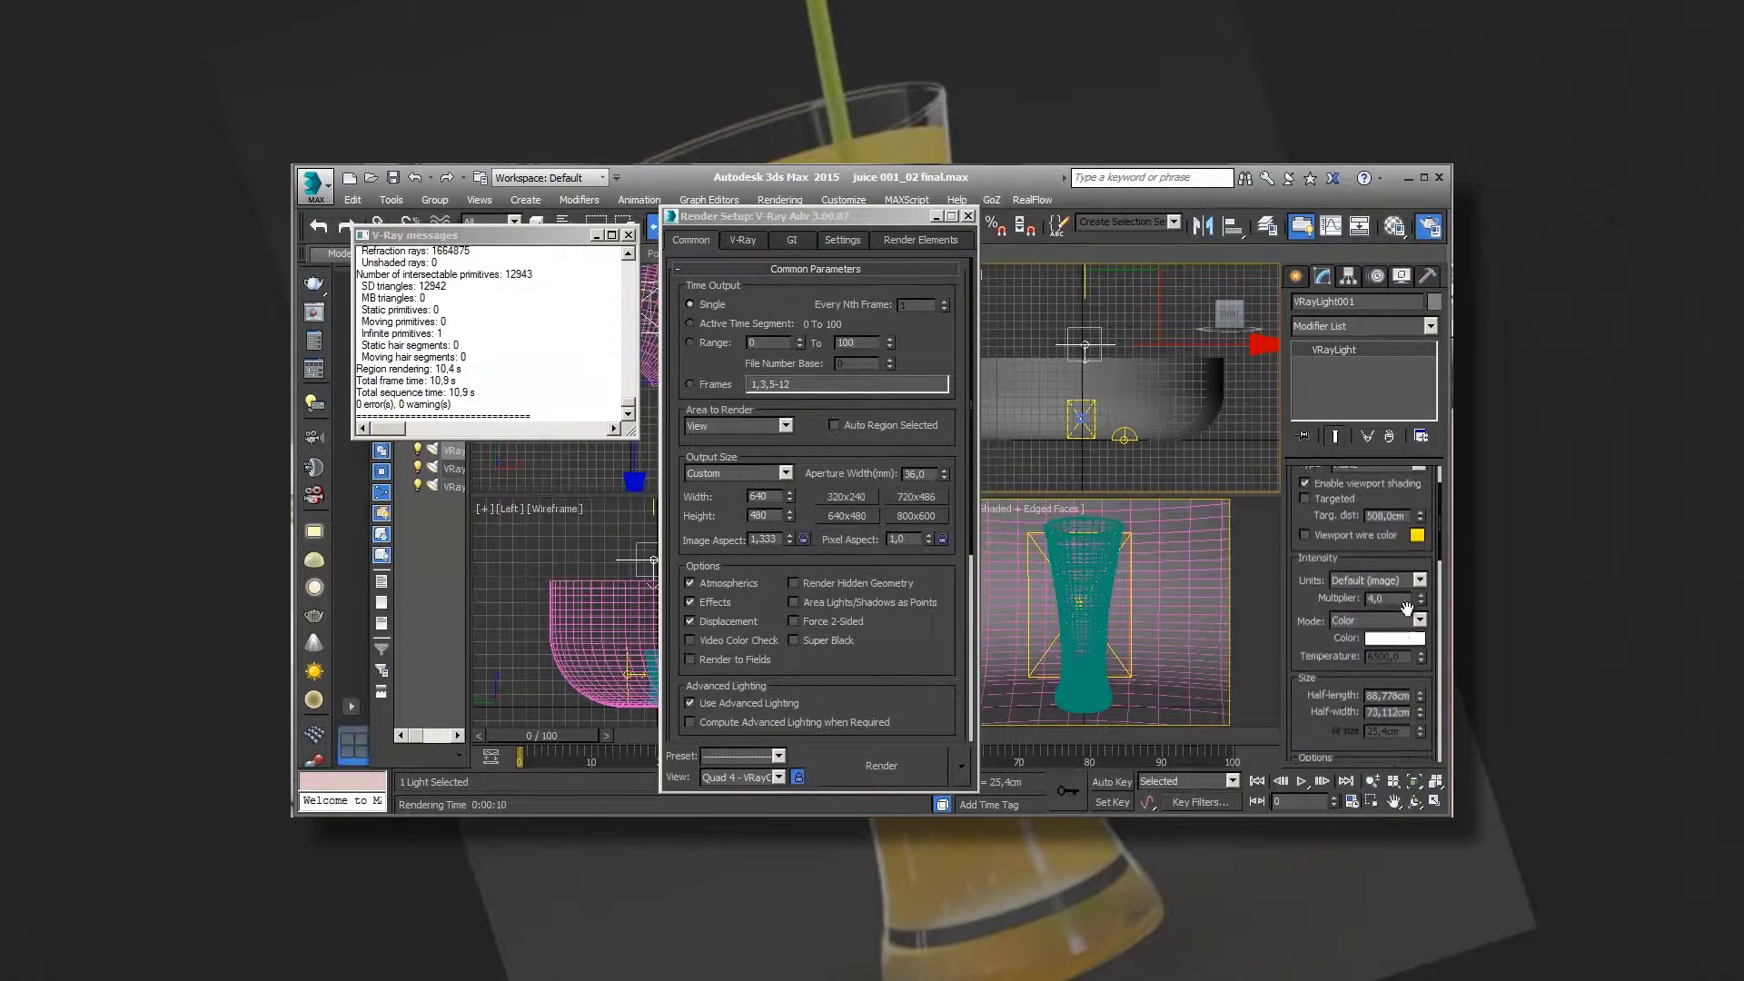
drag(1393, 599, 1333, 609)
text(6)
key(Return)
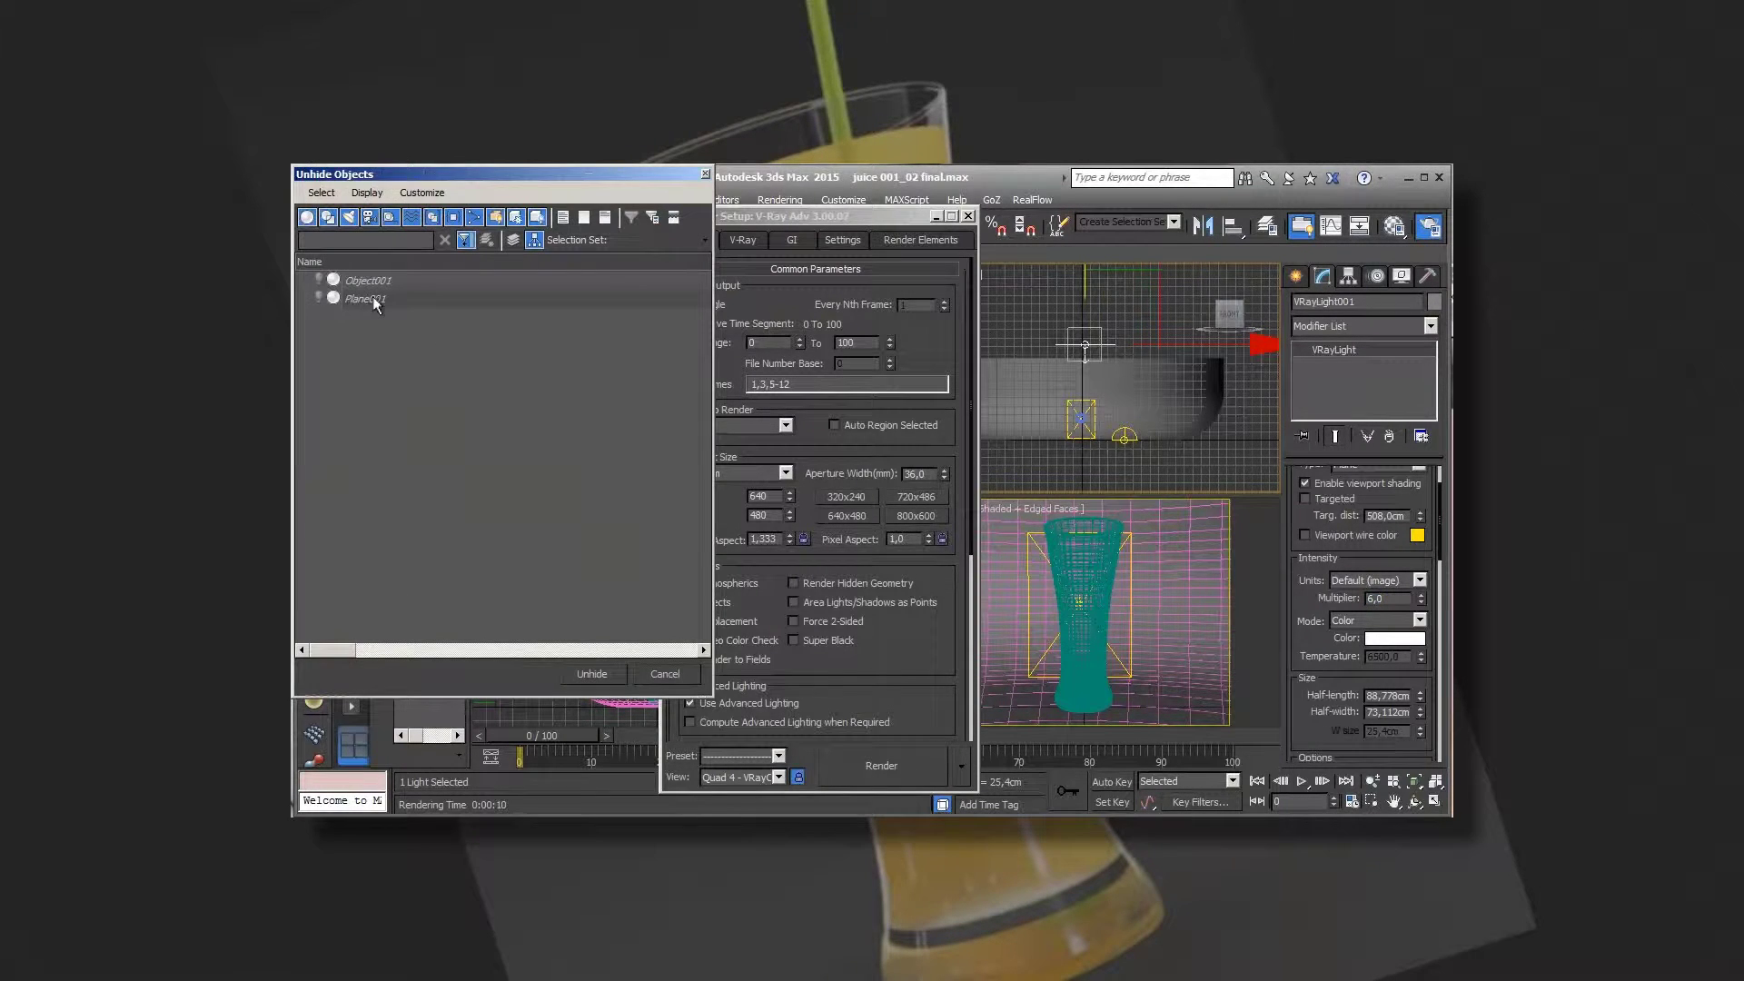
Unhide the hidden glass and plane objects and select Object001.
key(ctrl+a)
click(591, 673)
click(1091, 564)
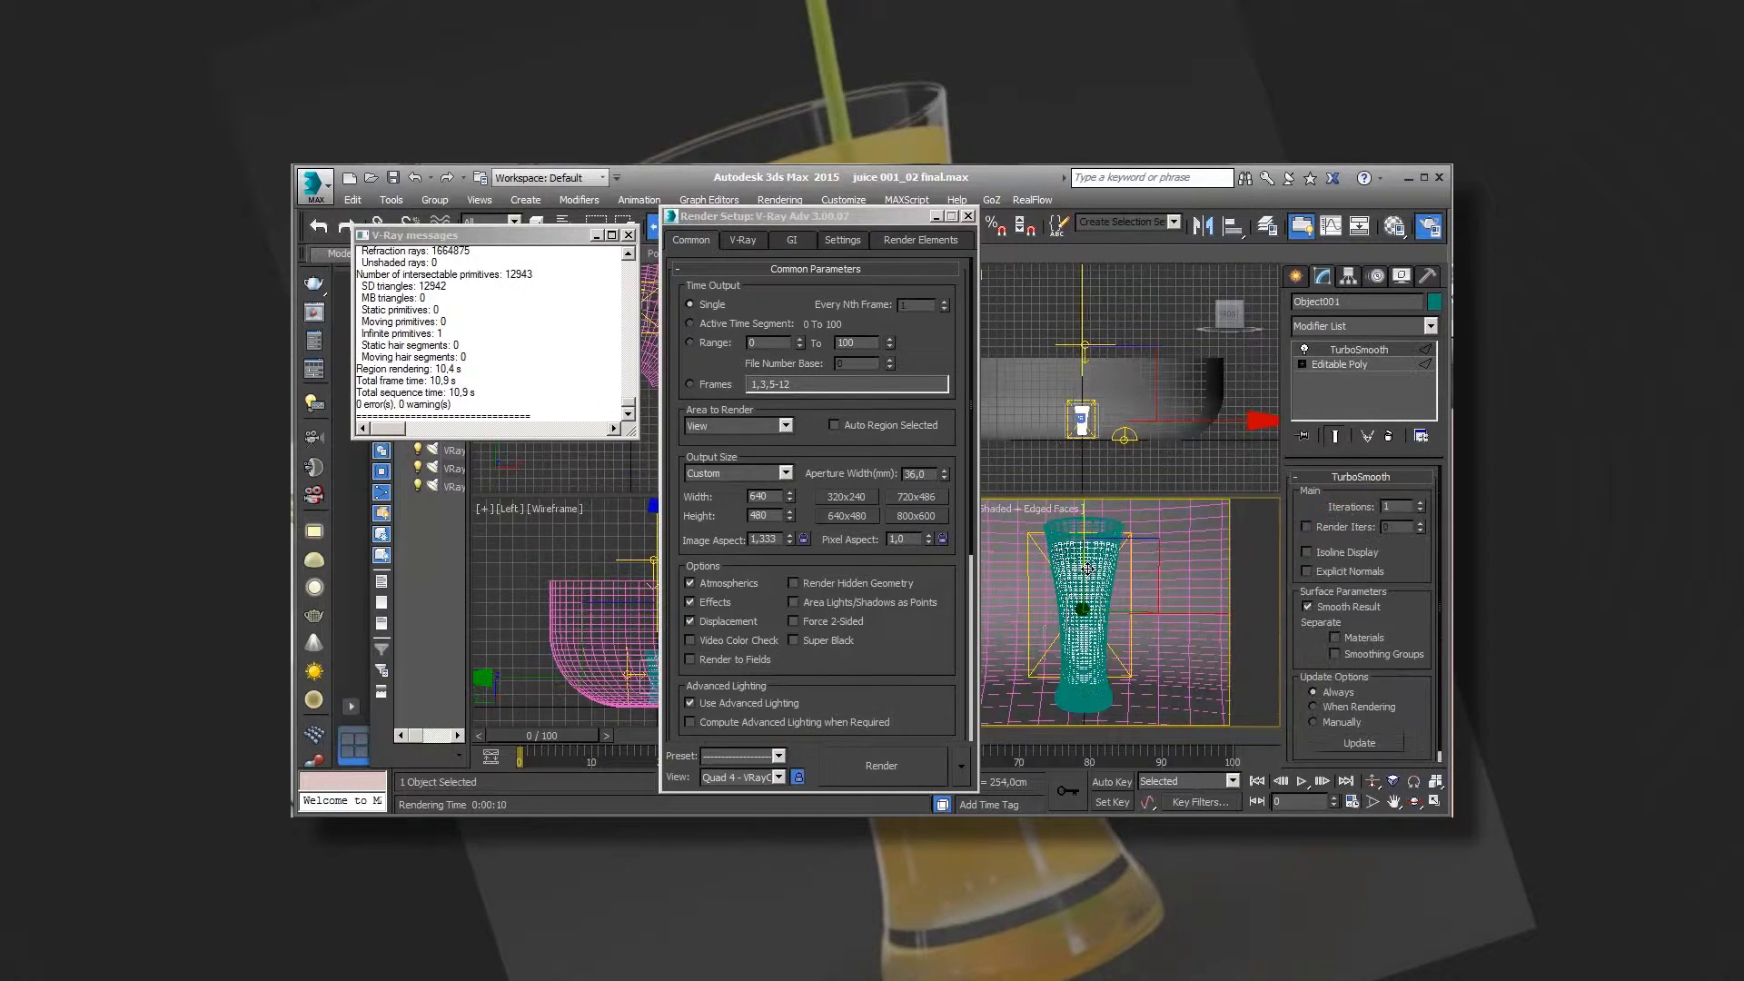
click(1395, 226)
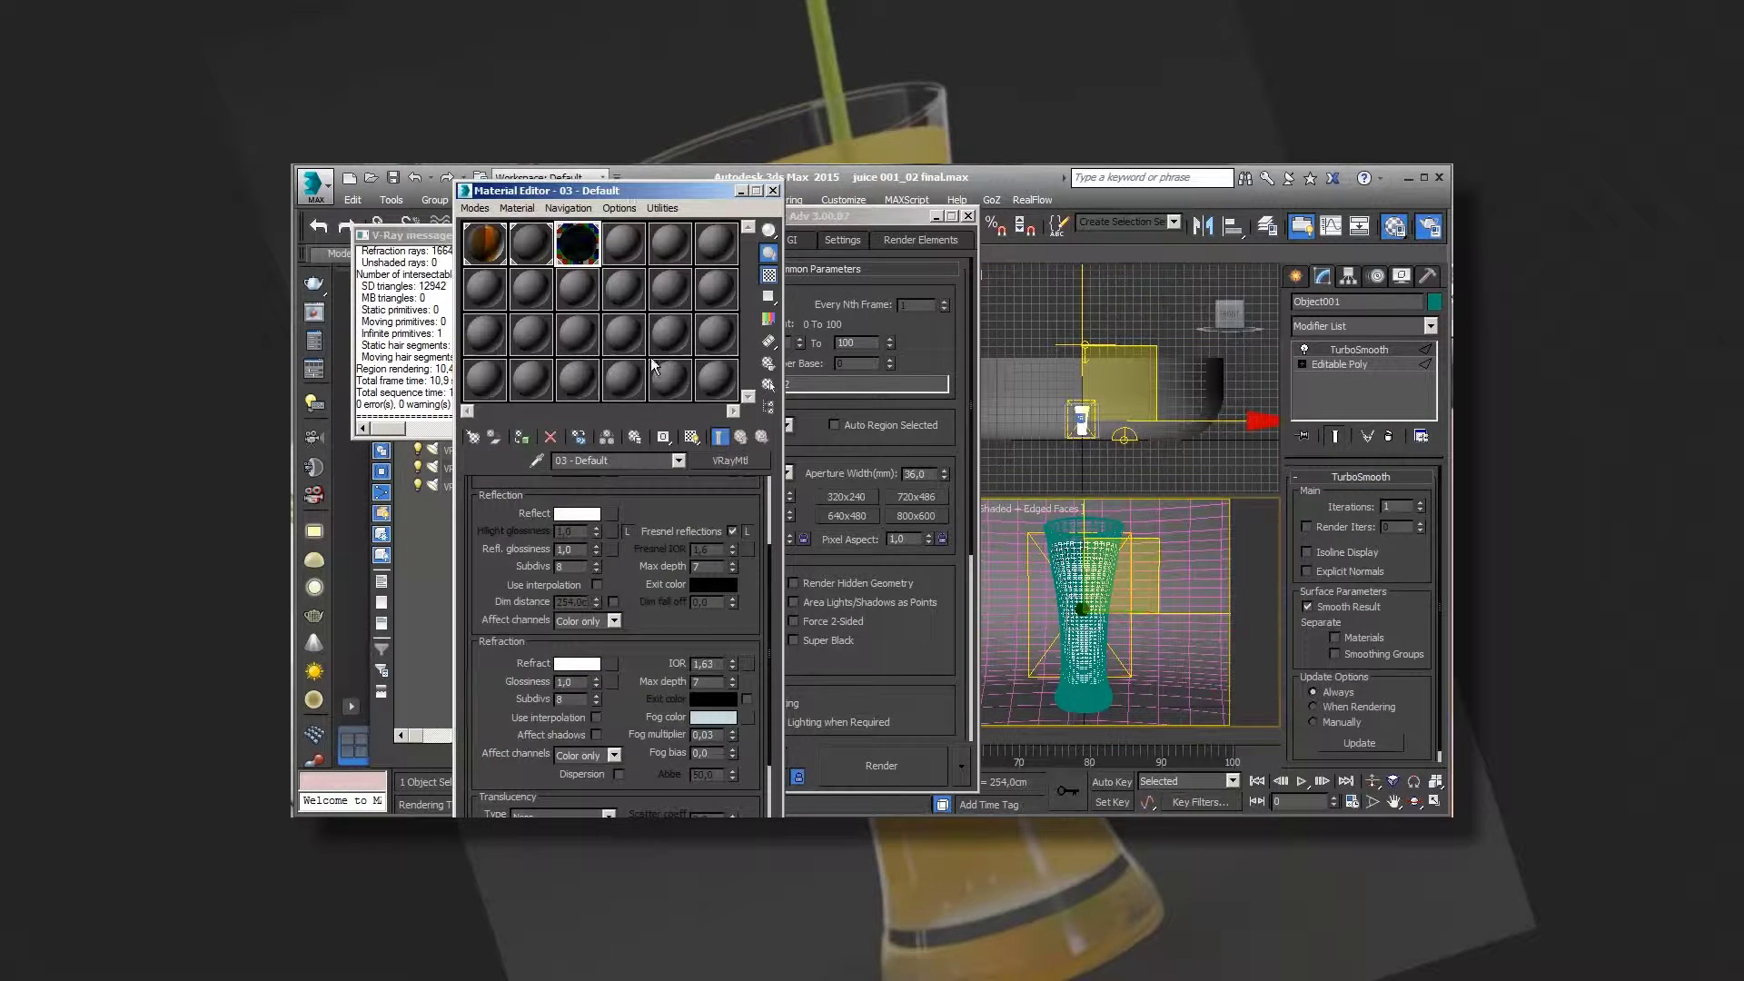
Copy the glass VRayMtl to a free slot, name it laranja, and begin choosing an orange diffuse.
click(640, 243)
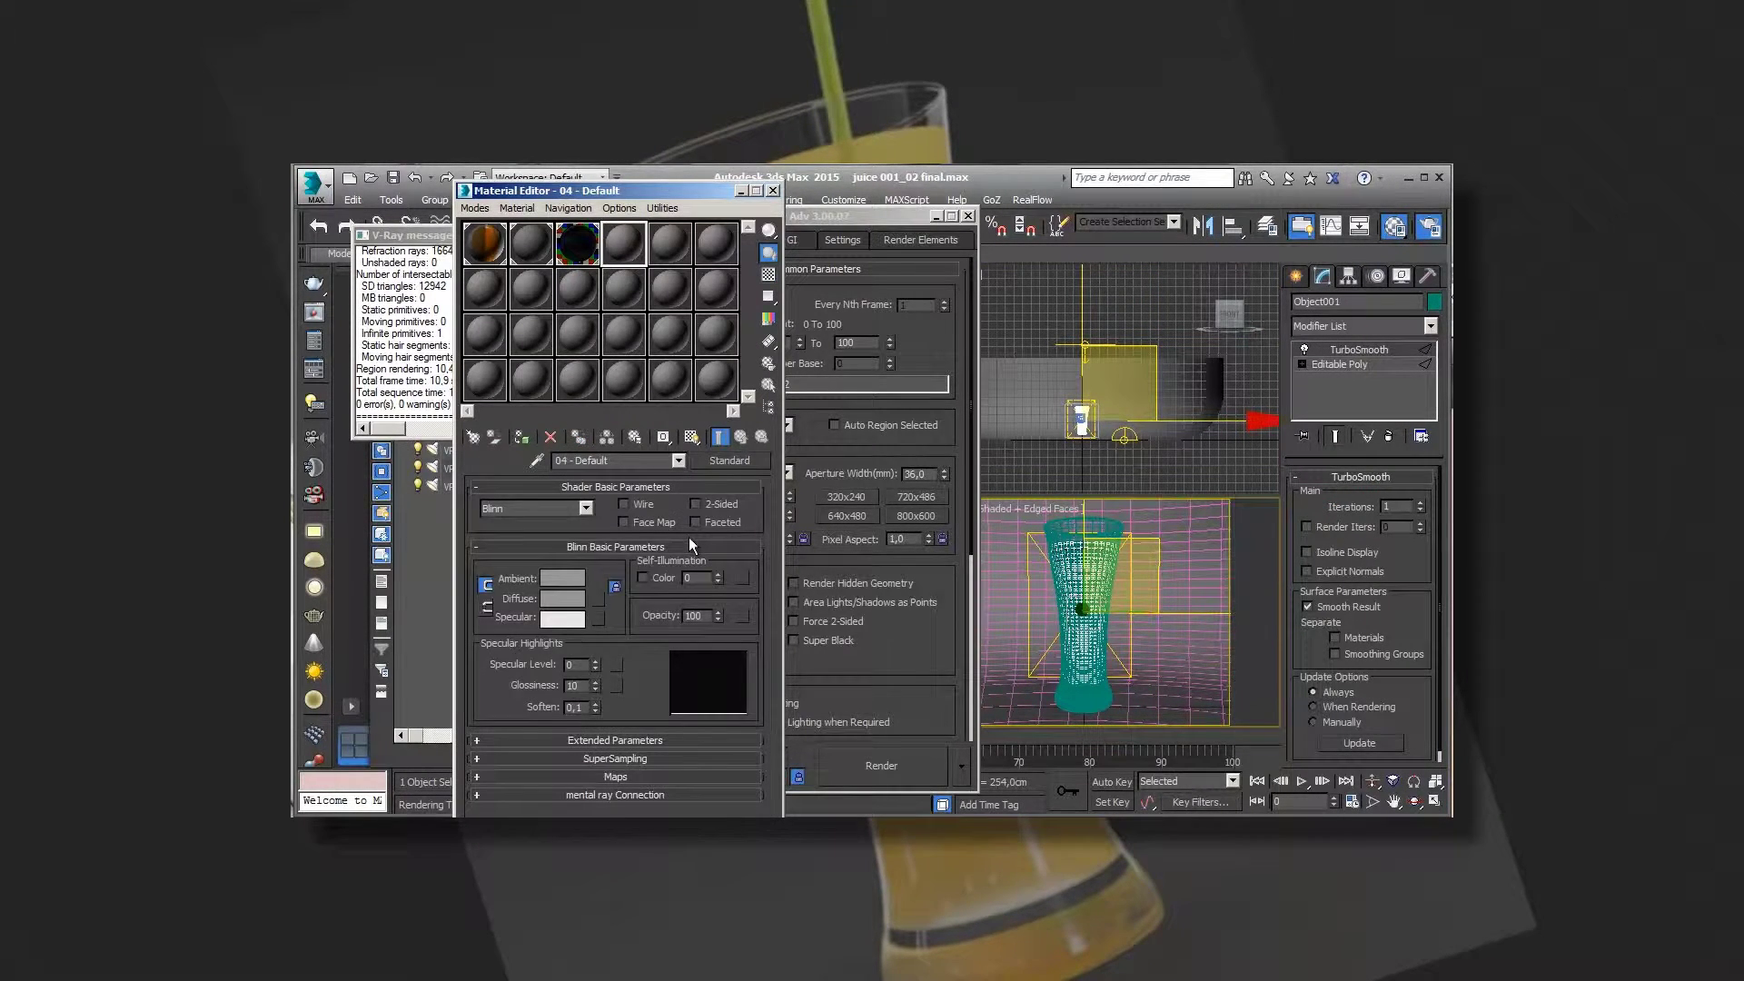
click(578, 256)
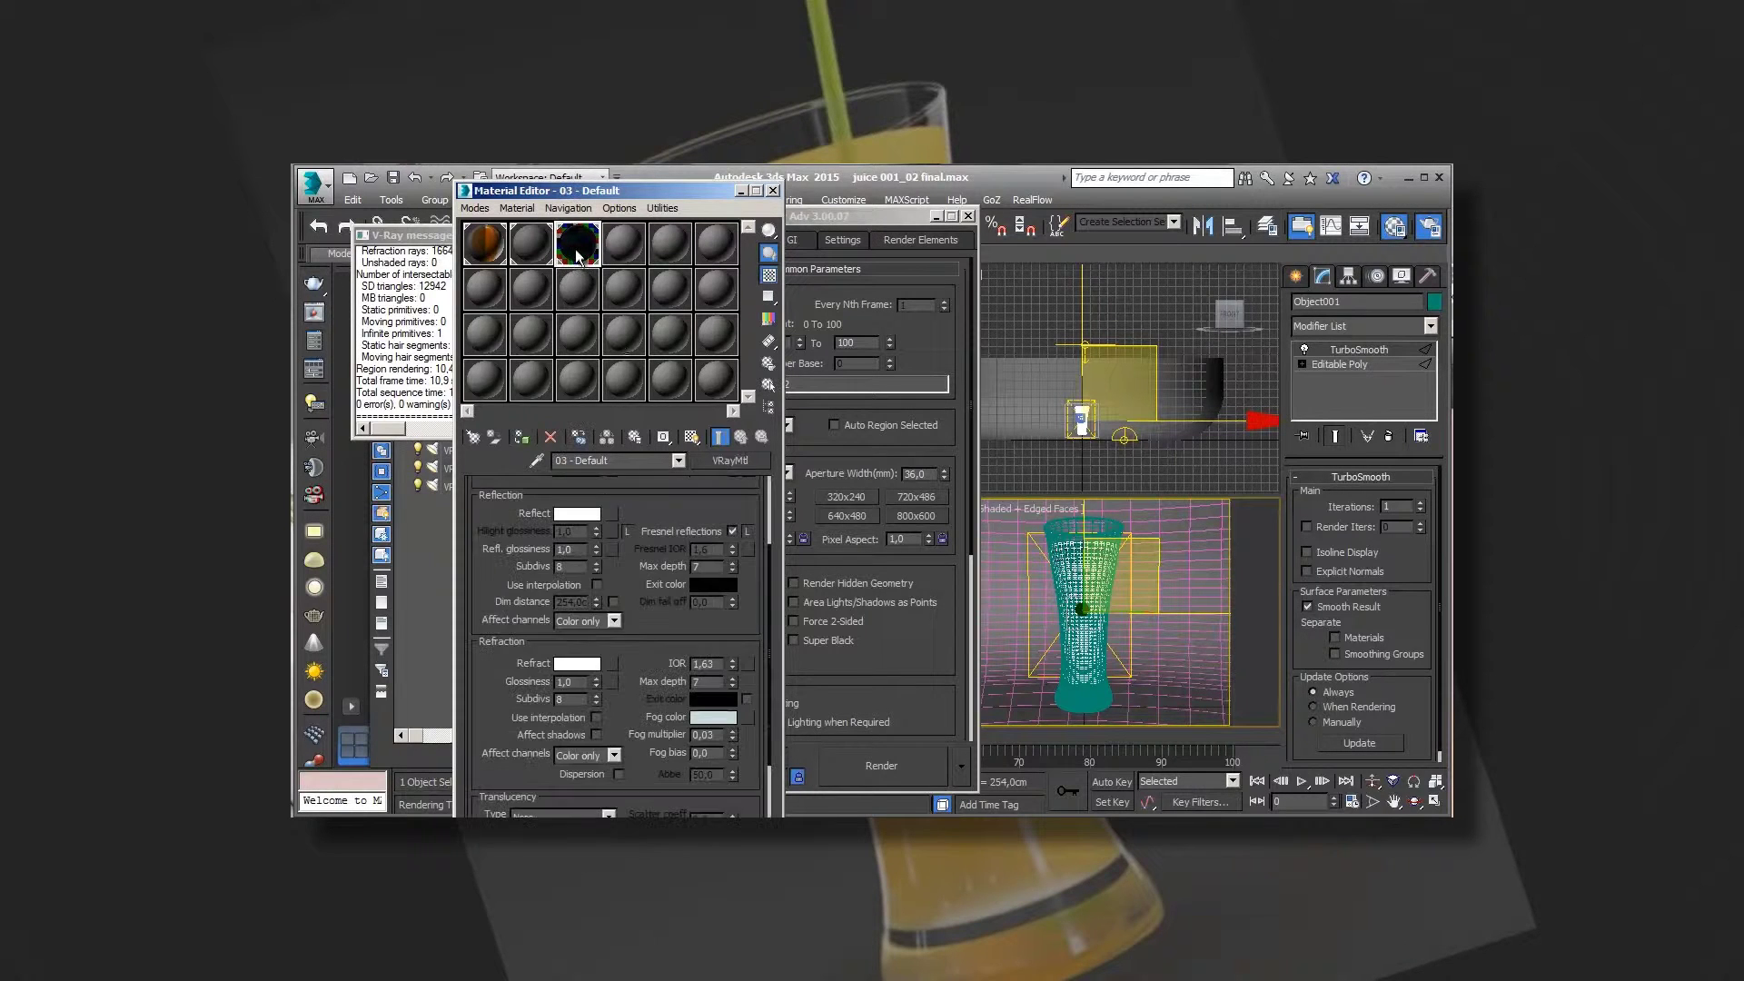
drag(634, 249, 627, 245)
text(laranja)
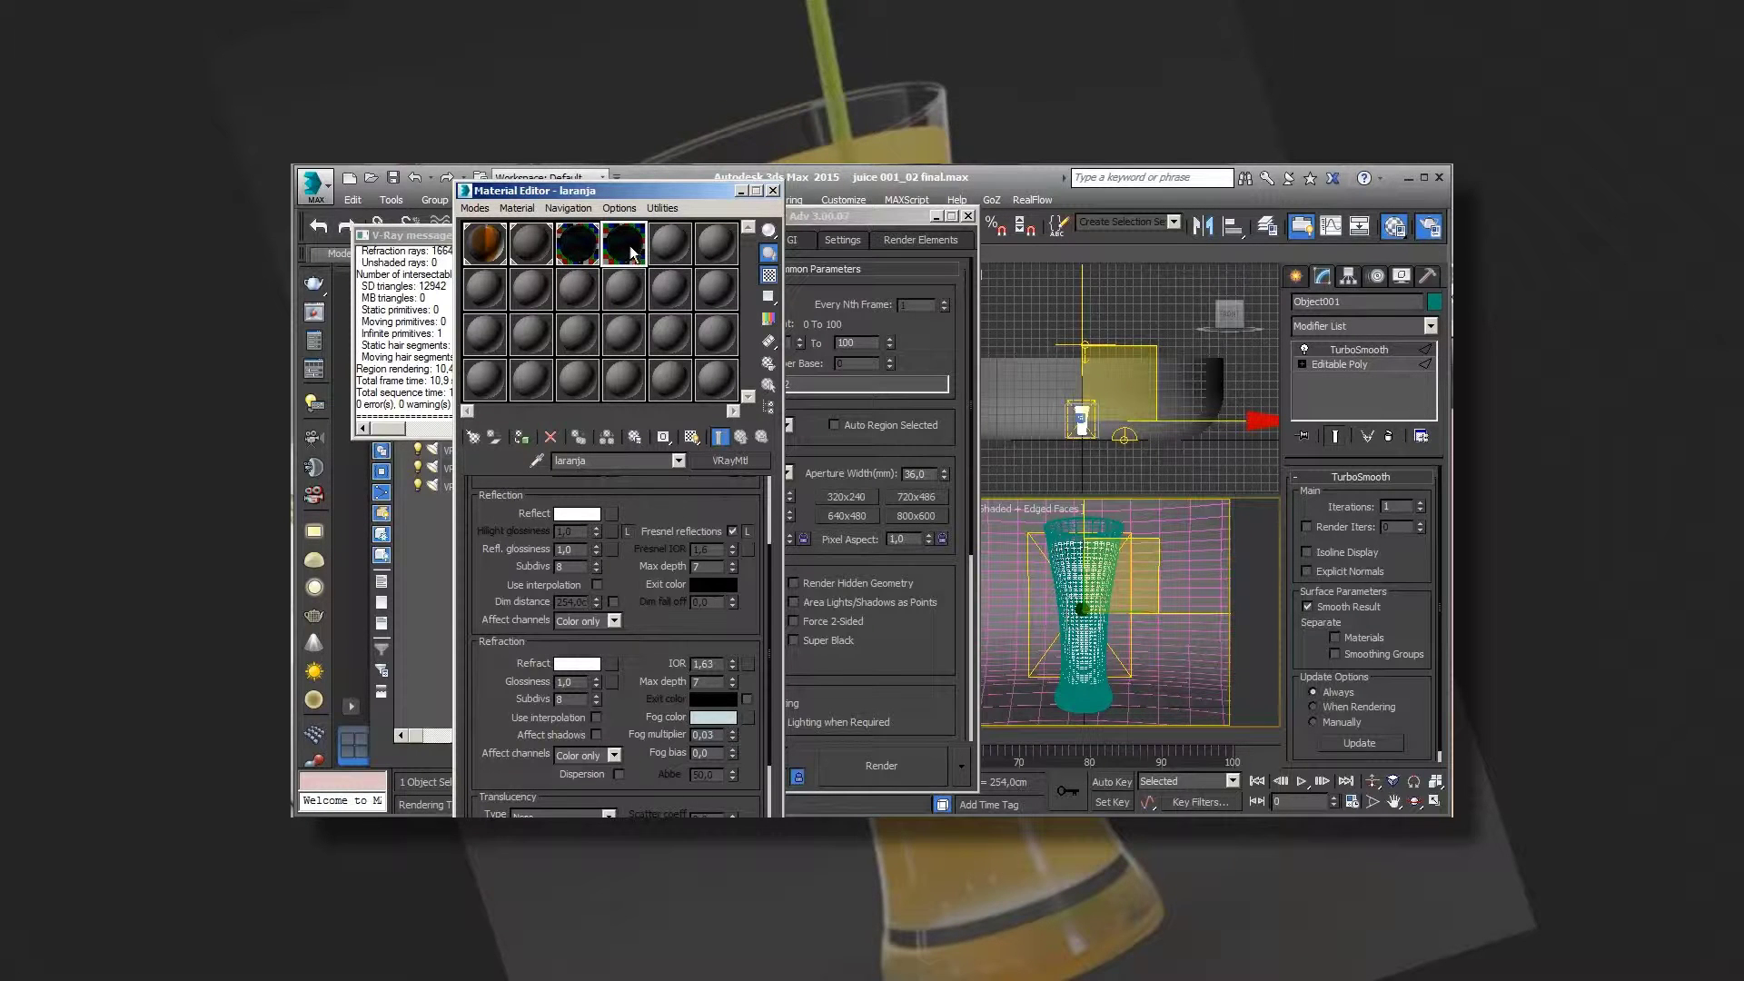
scroll(676, 618, up, 3)
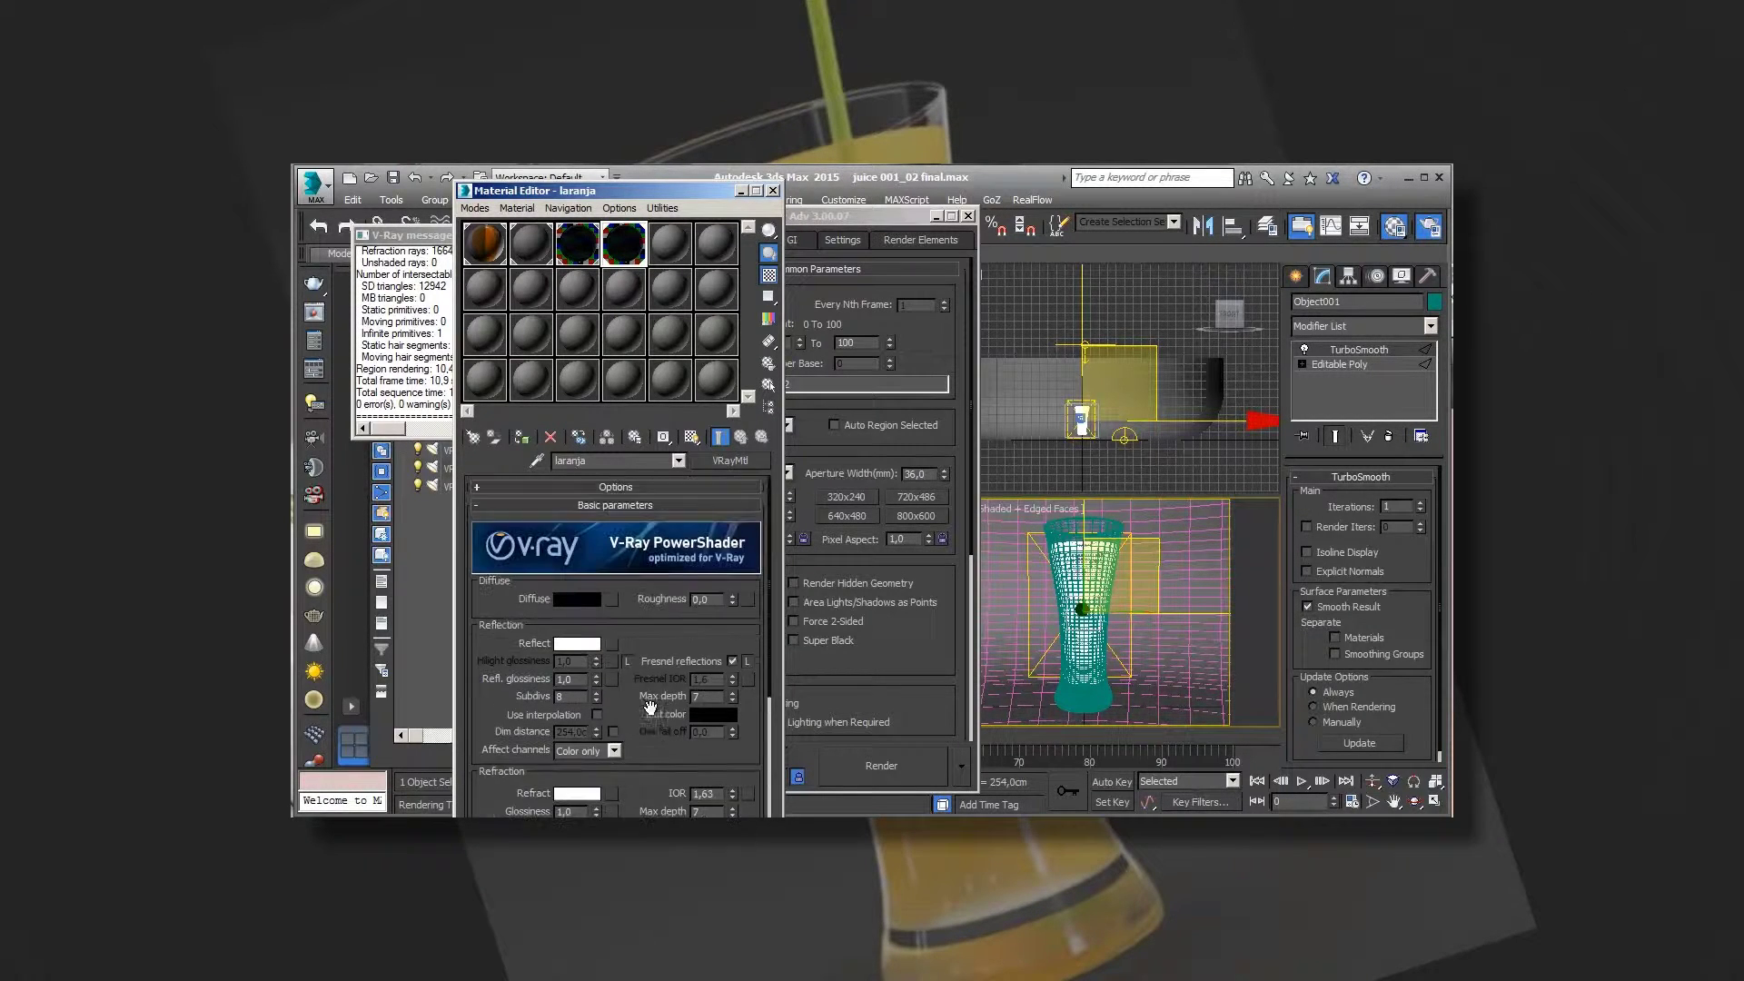
click(576, 598)
drag(723, 305, 677, 276)
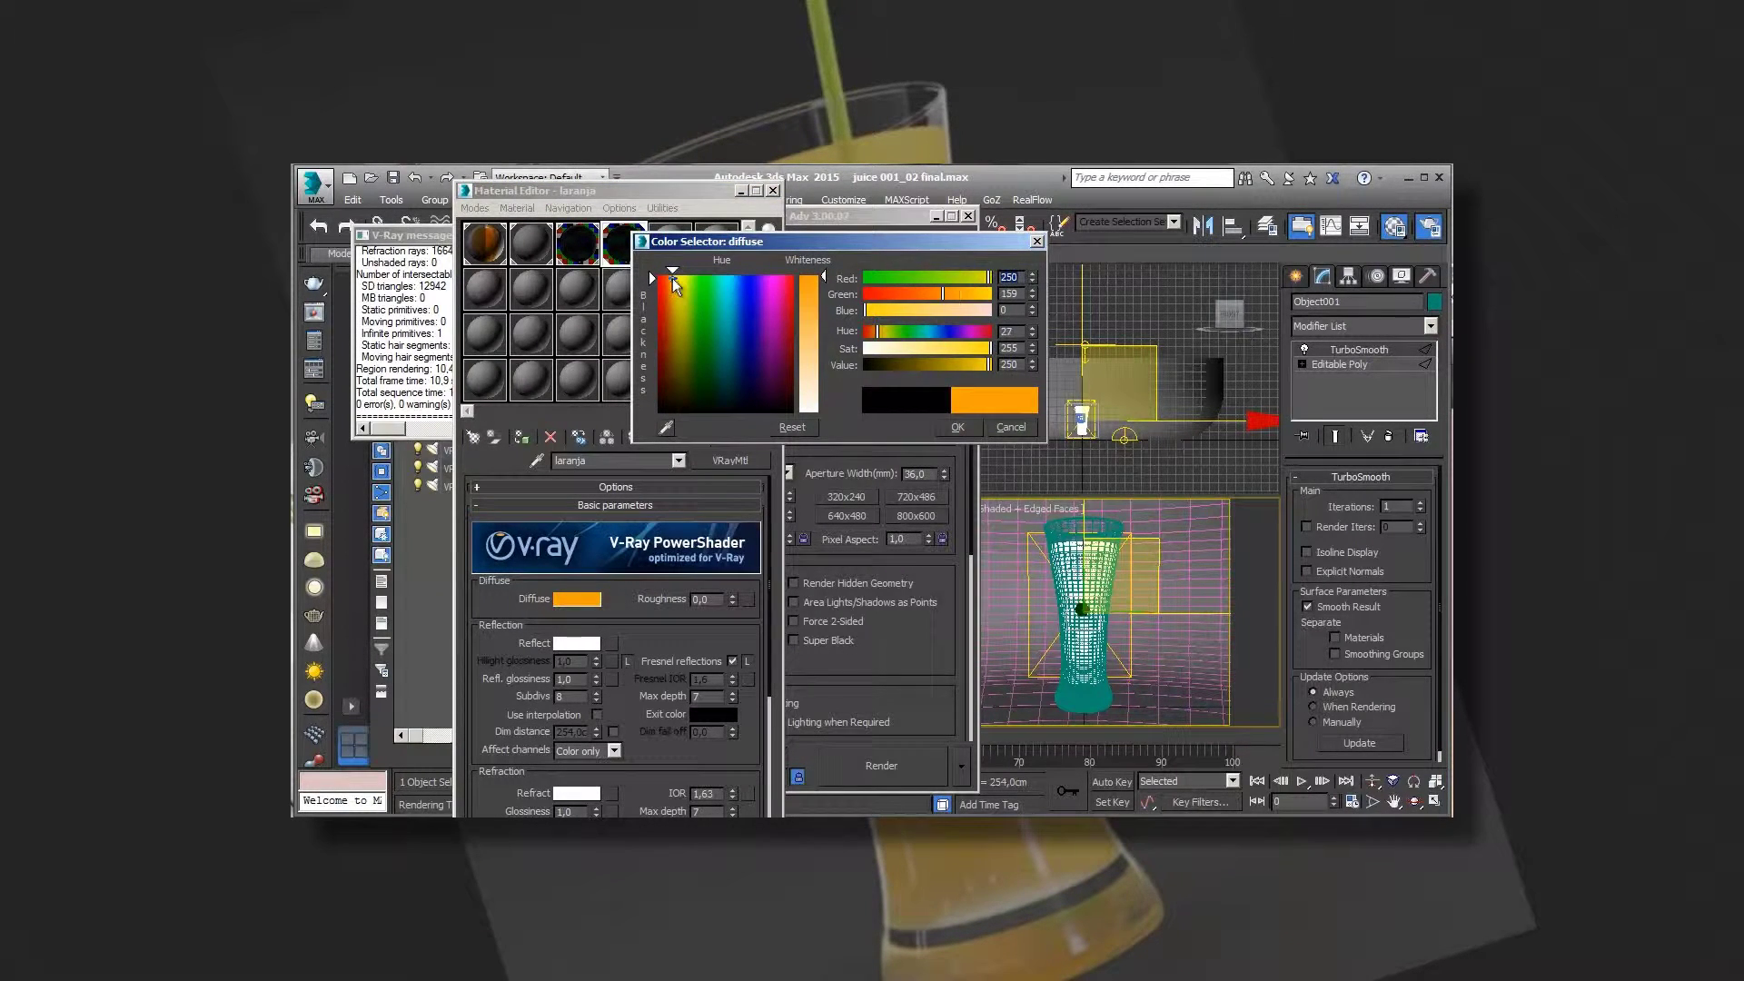
Set laranja's diffuse colour to orange (250/159/0).
drag(678, 276, 673, 276)
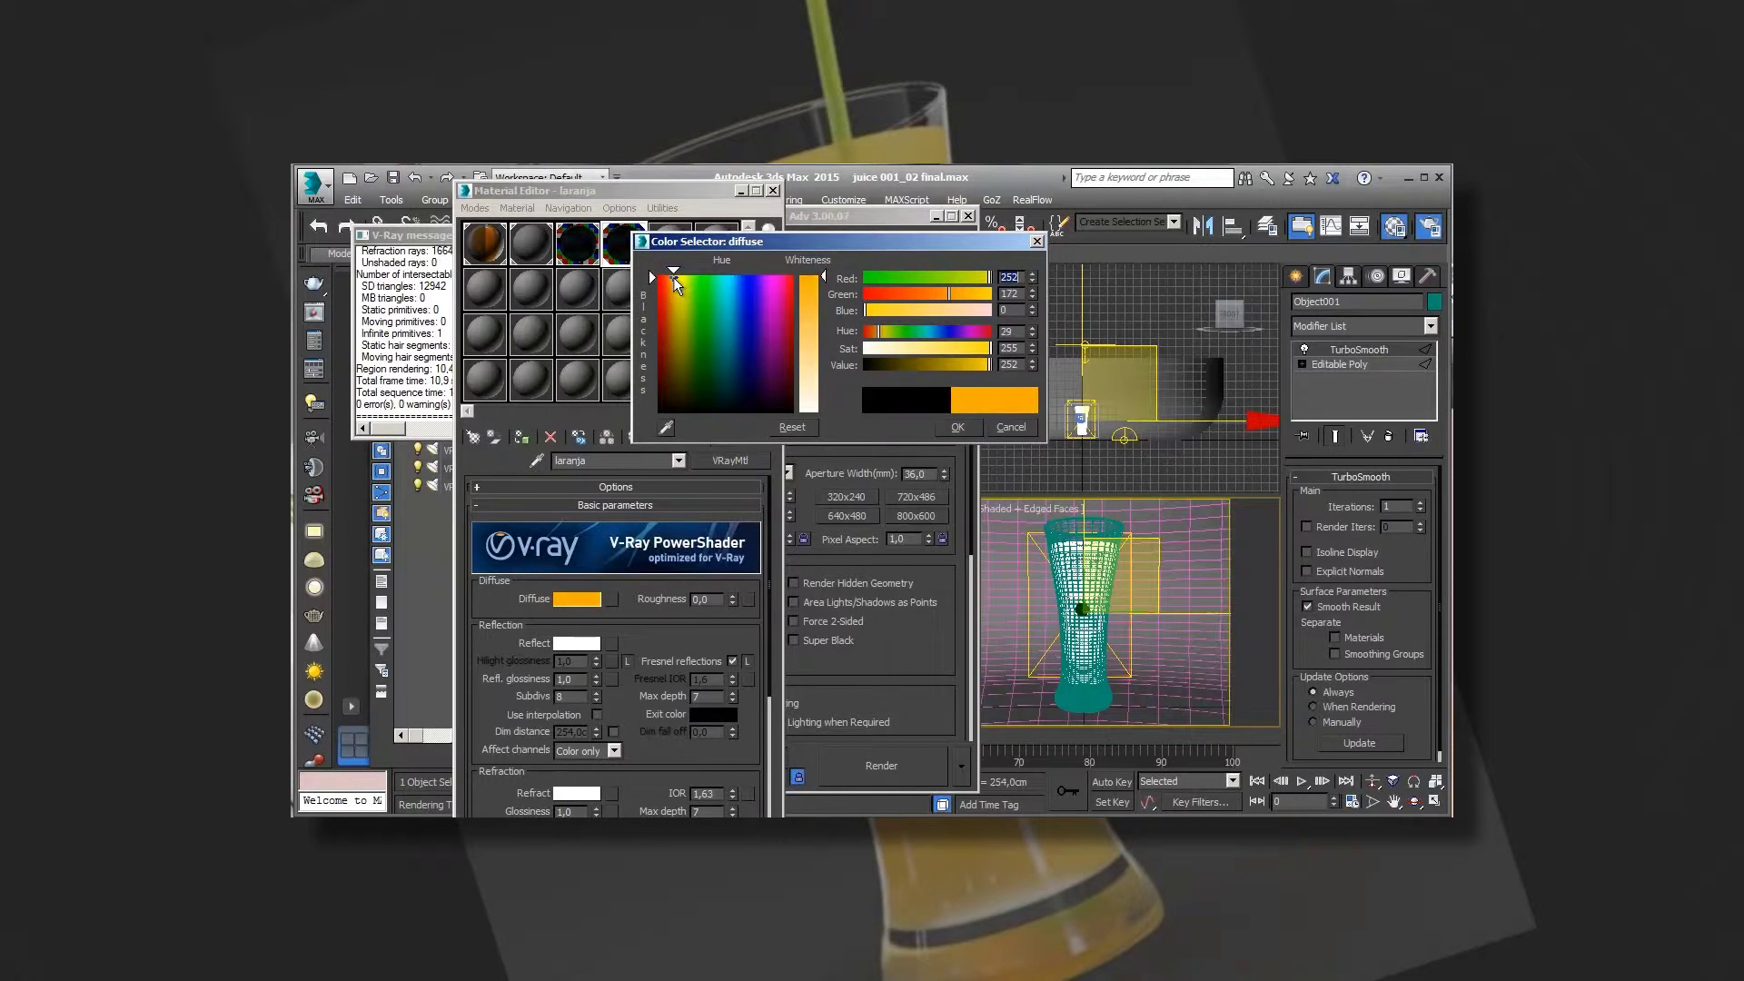
click(956, 427)
scroll(662, 778, down, 5)
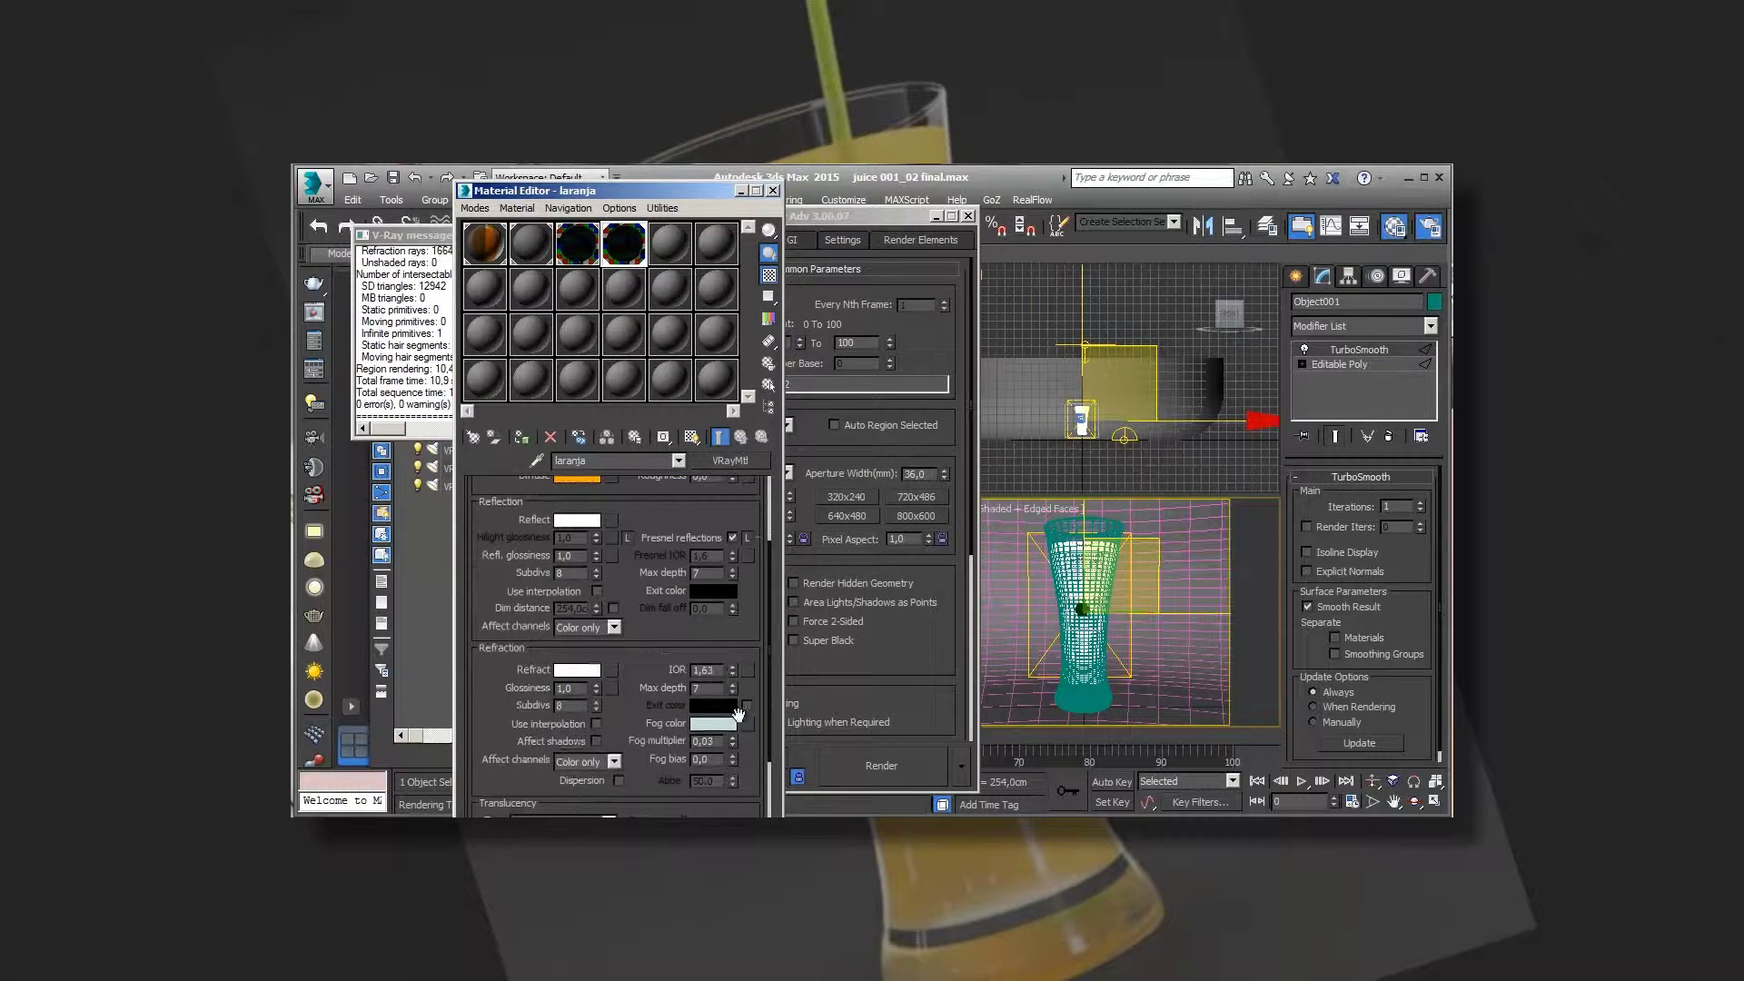
Give laranja a yellow-orange refraction fog colour and reflection subdivs of 16.
click(713, 724)
click(676, 273)
click(983, 428)
click(668, 822)
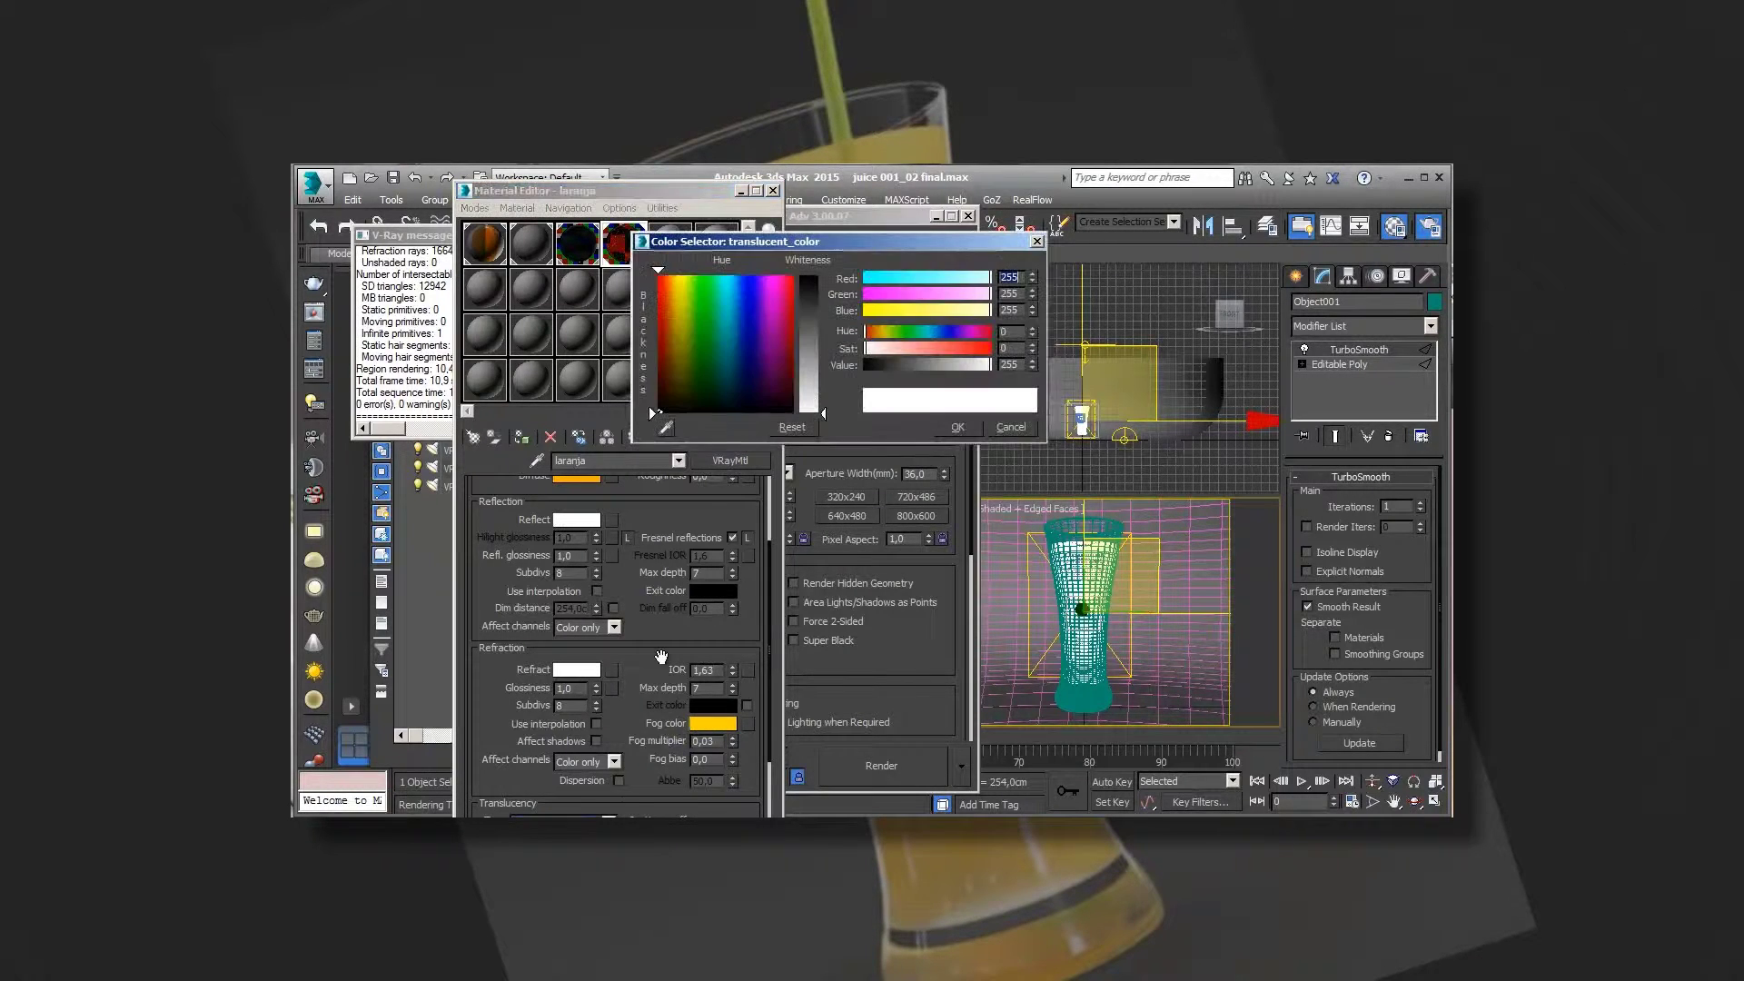
click(679, 279)
click(673, 276)
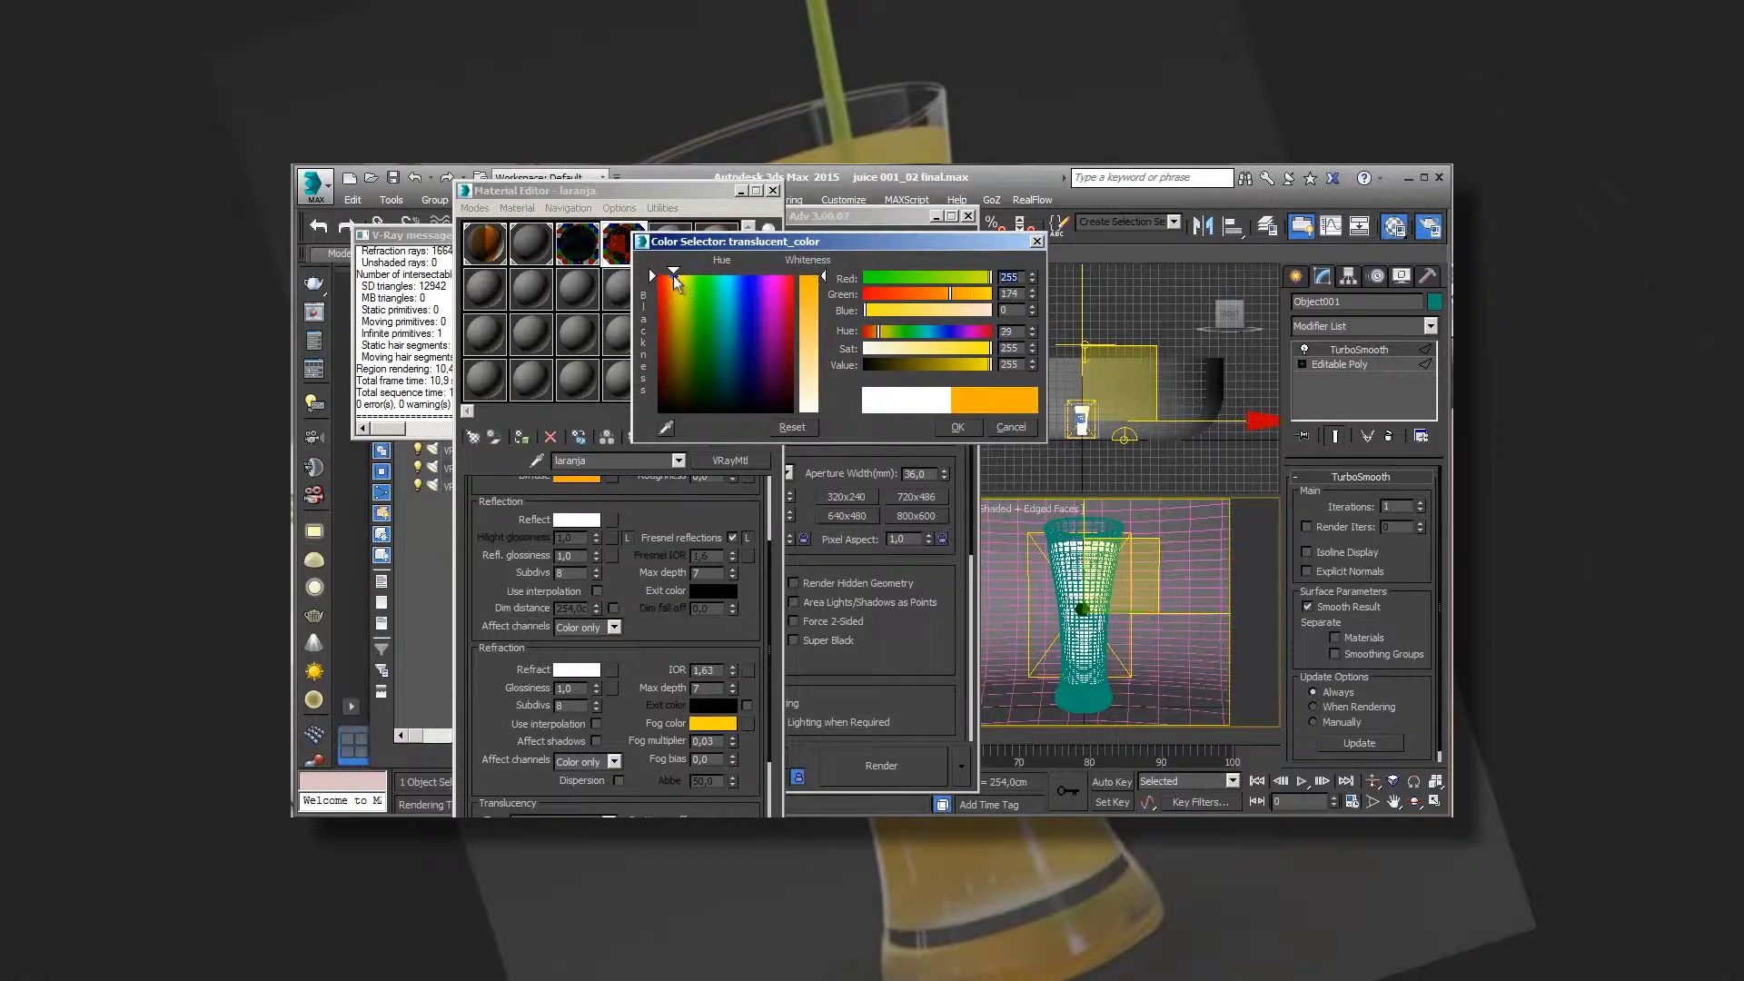
click(960, 427)
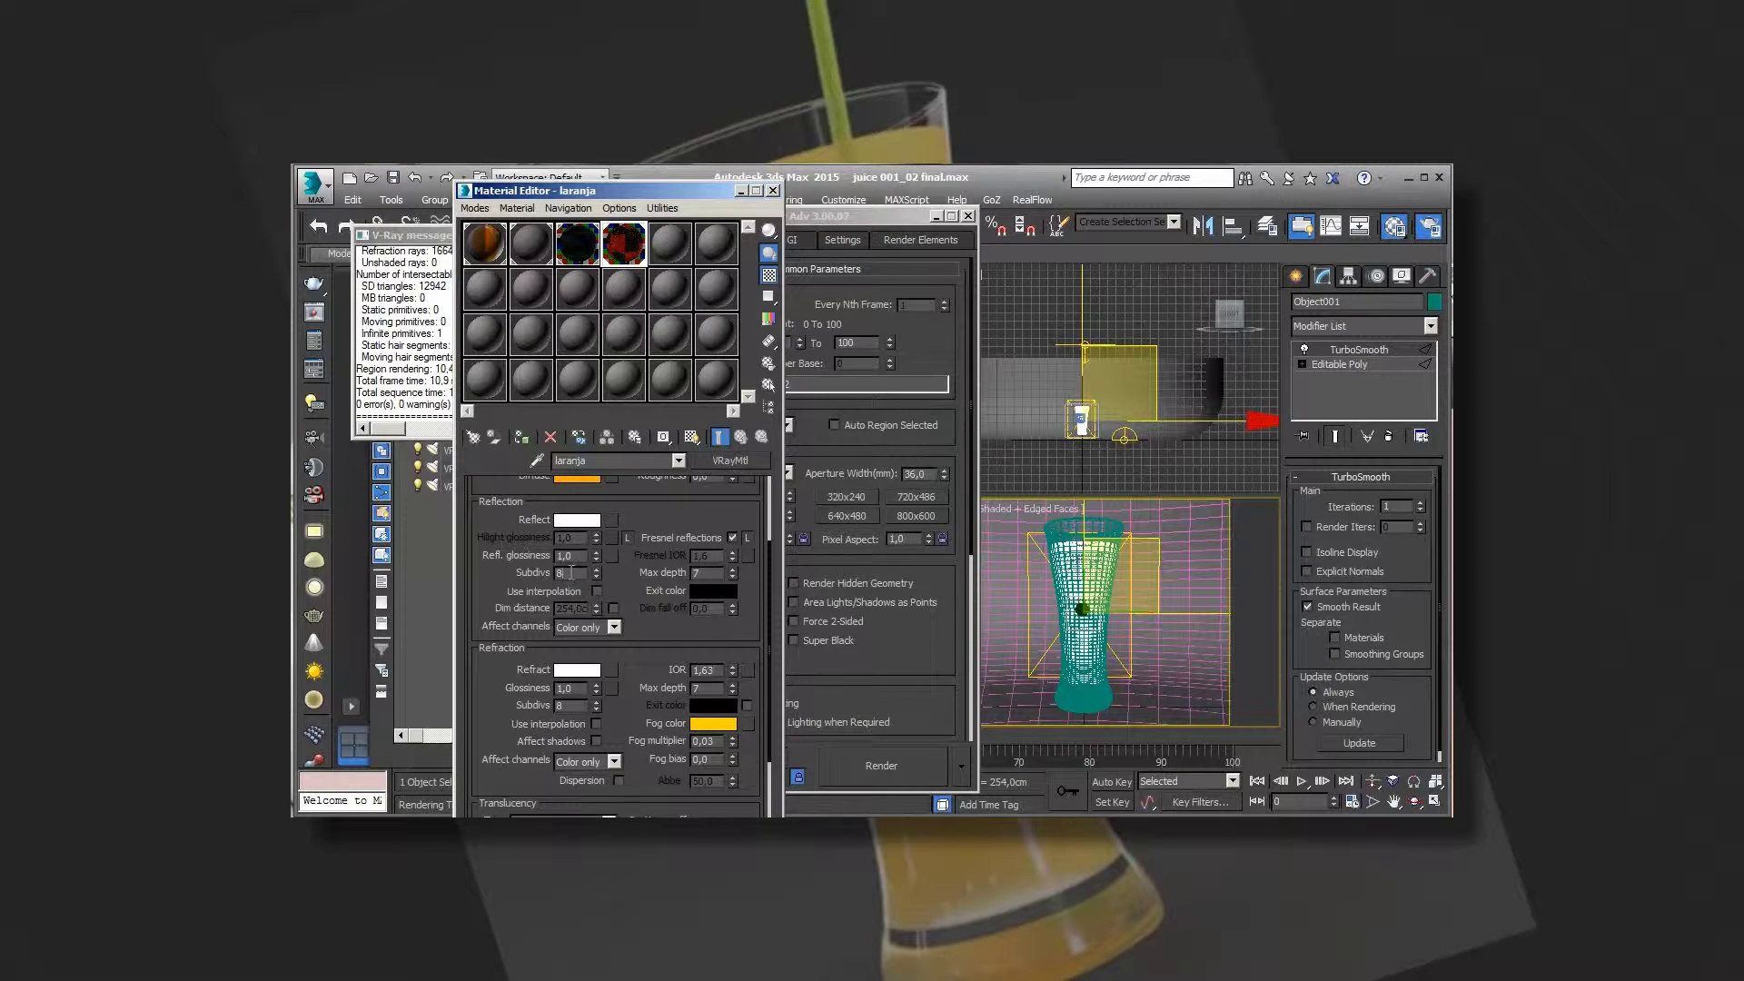
text(6)
text(16)
Preview the laranja material enlarged and recheck its orange diffuse colour.
scroll(672, 636, up, 2)
double_click(616, 248)
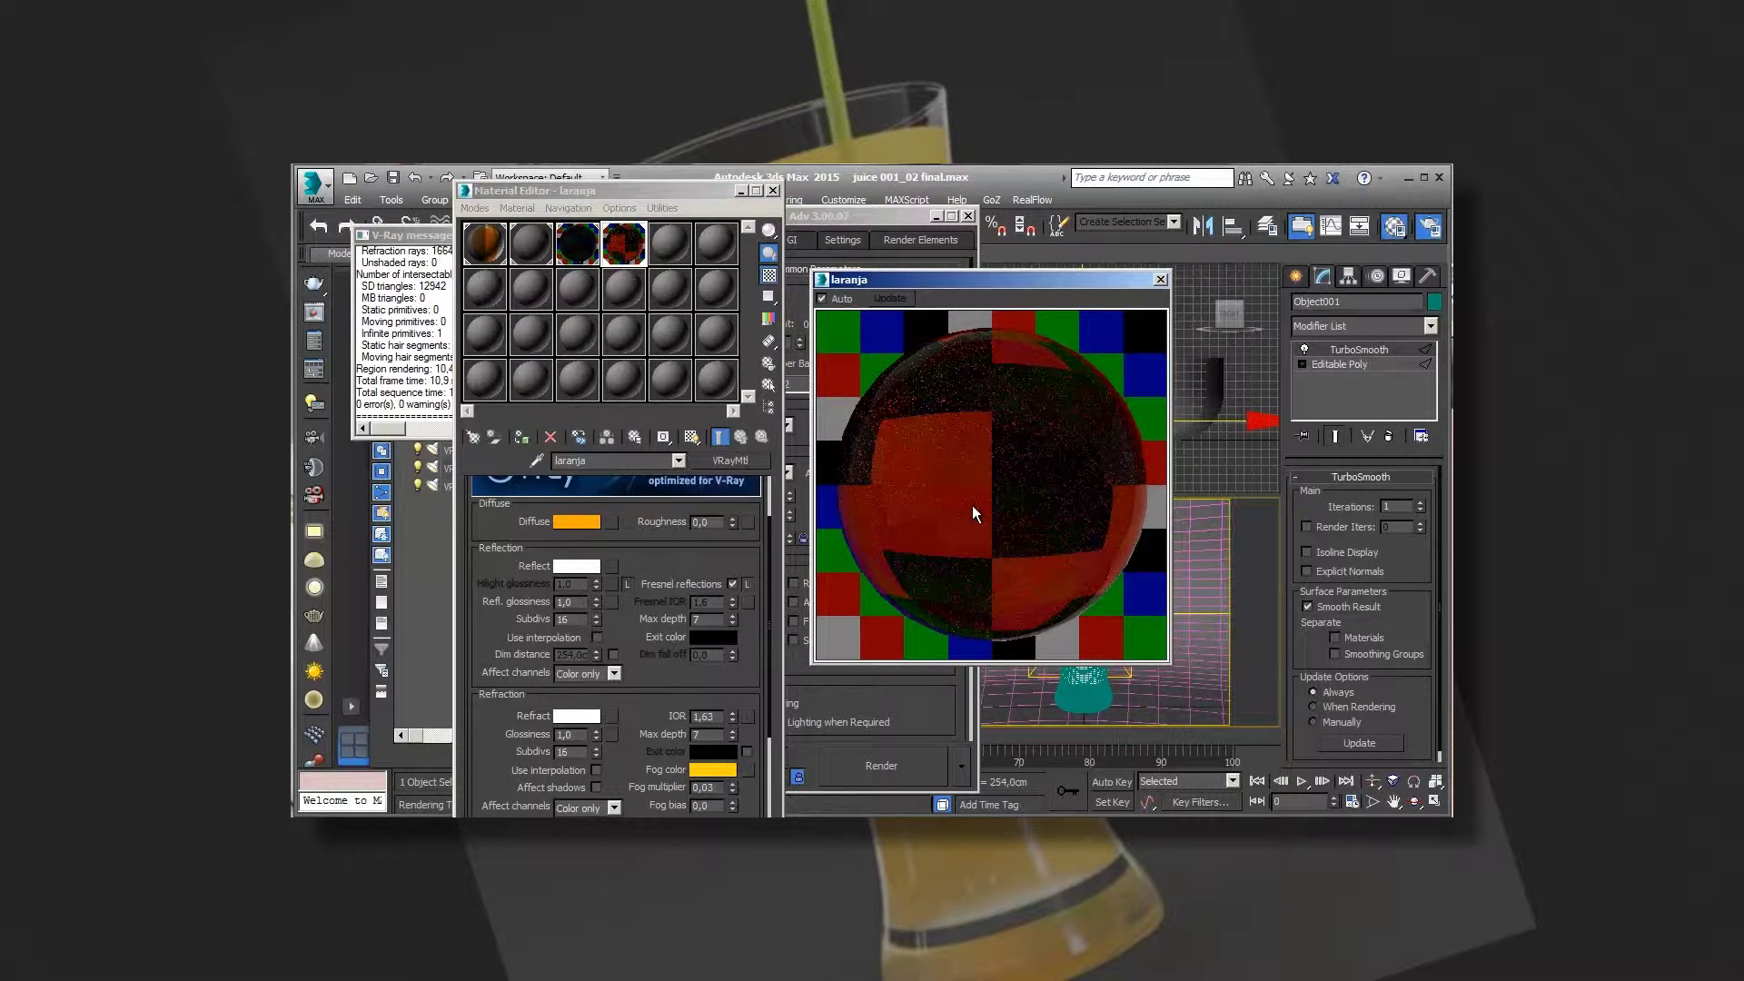
click(576, 521)
click(965, 431)
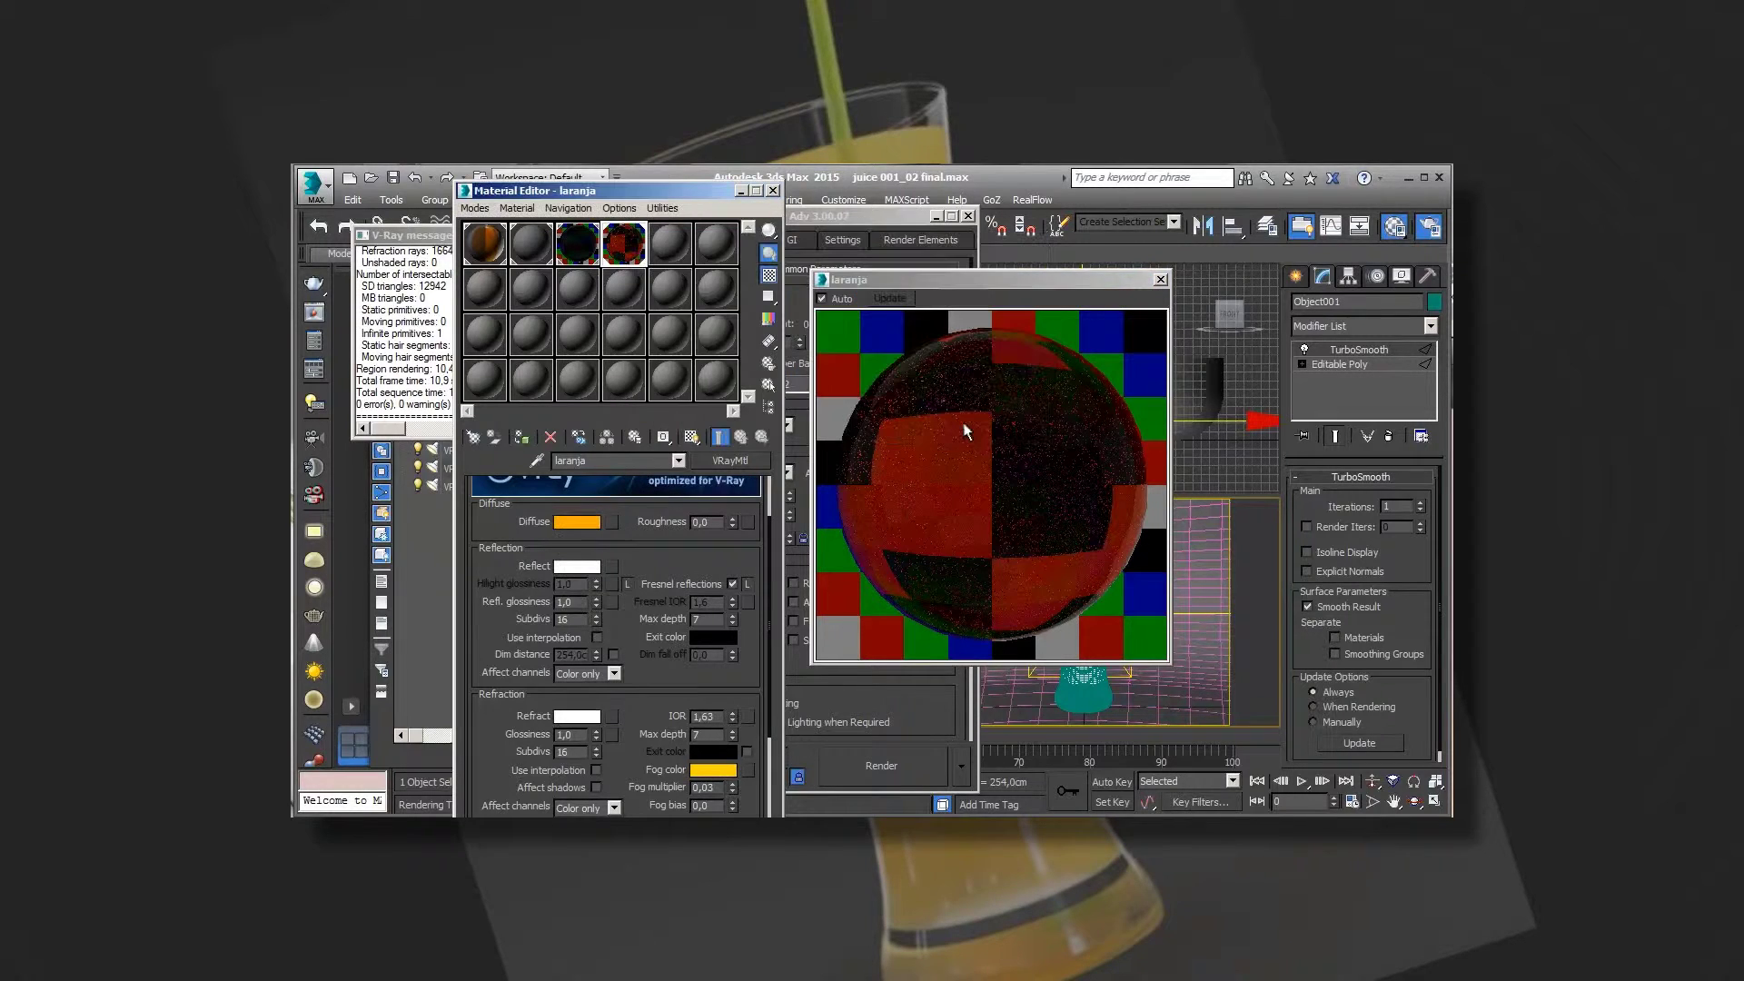
click(1160, 279)
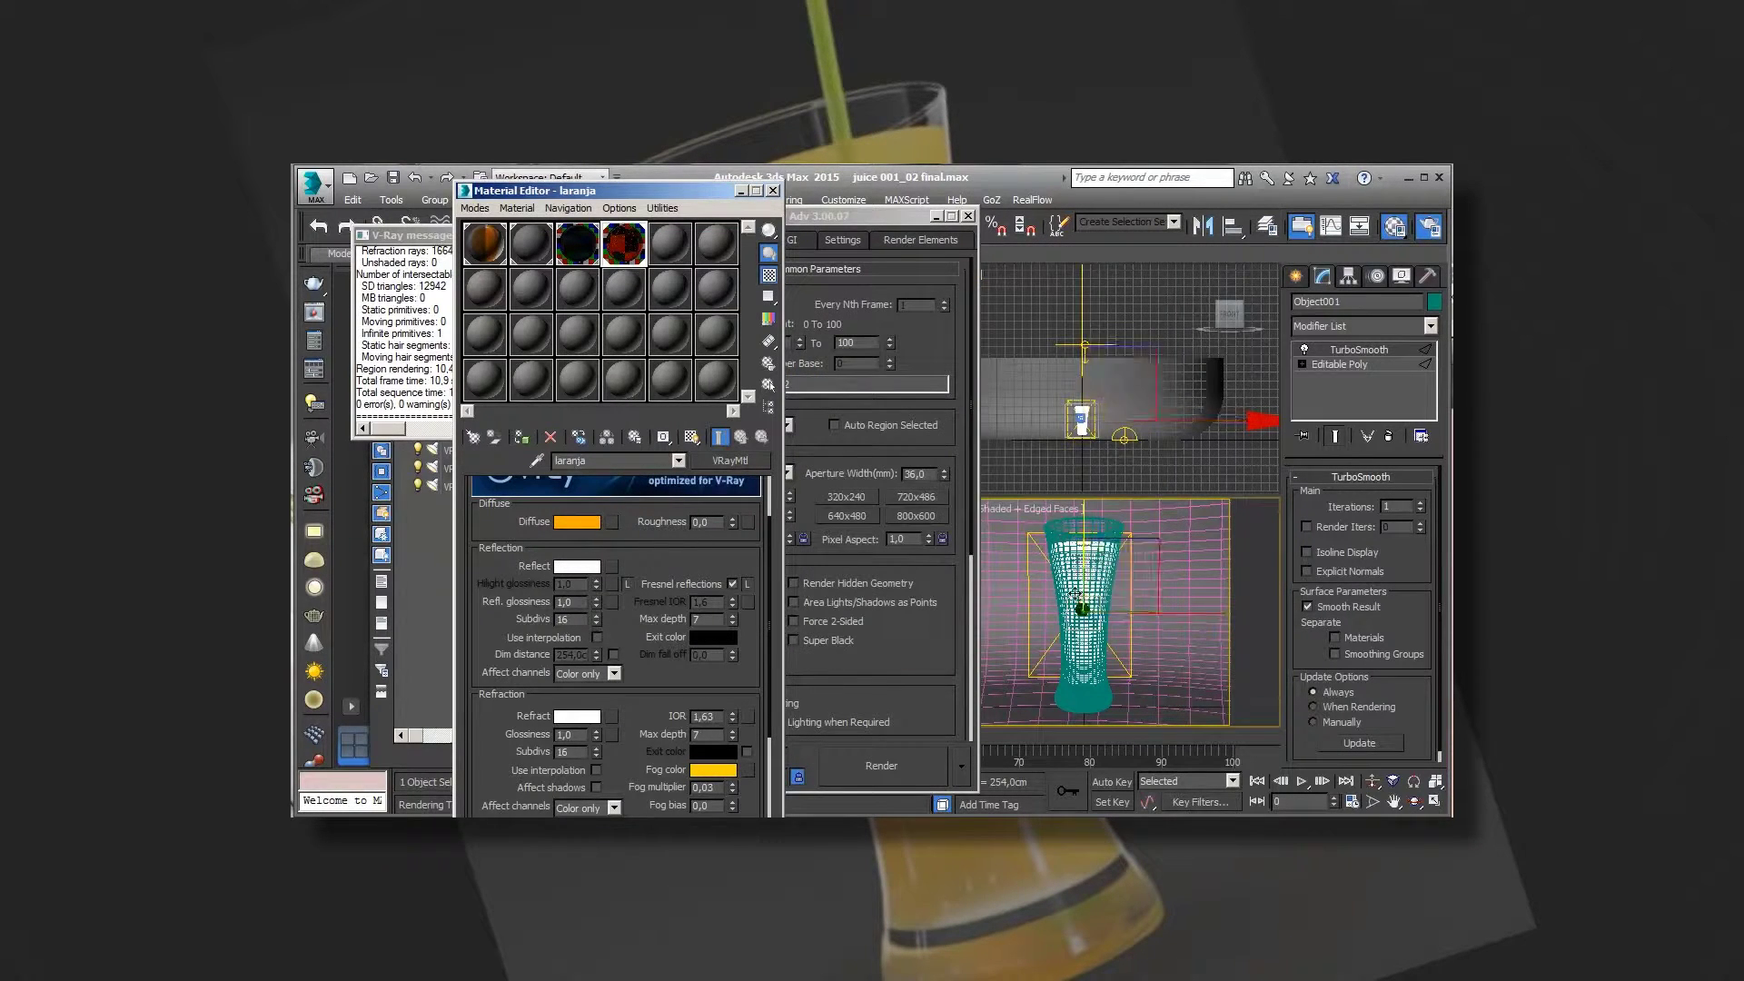
Test-render the glass scene with the updated laranja material and close the frame buffer.
drag(908, 627, 916, 495)
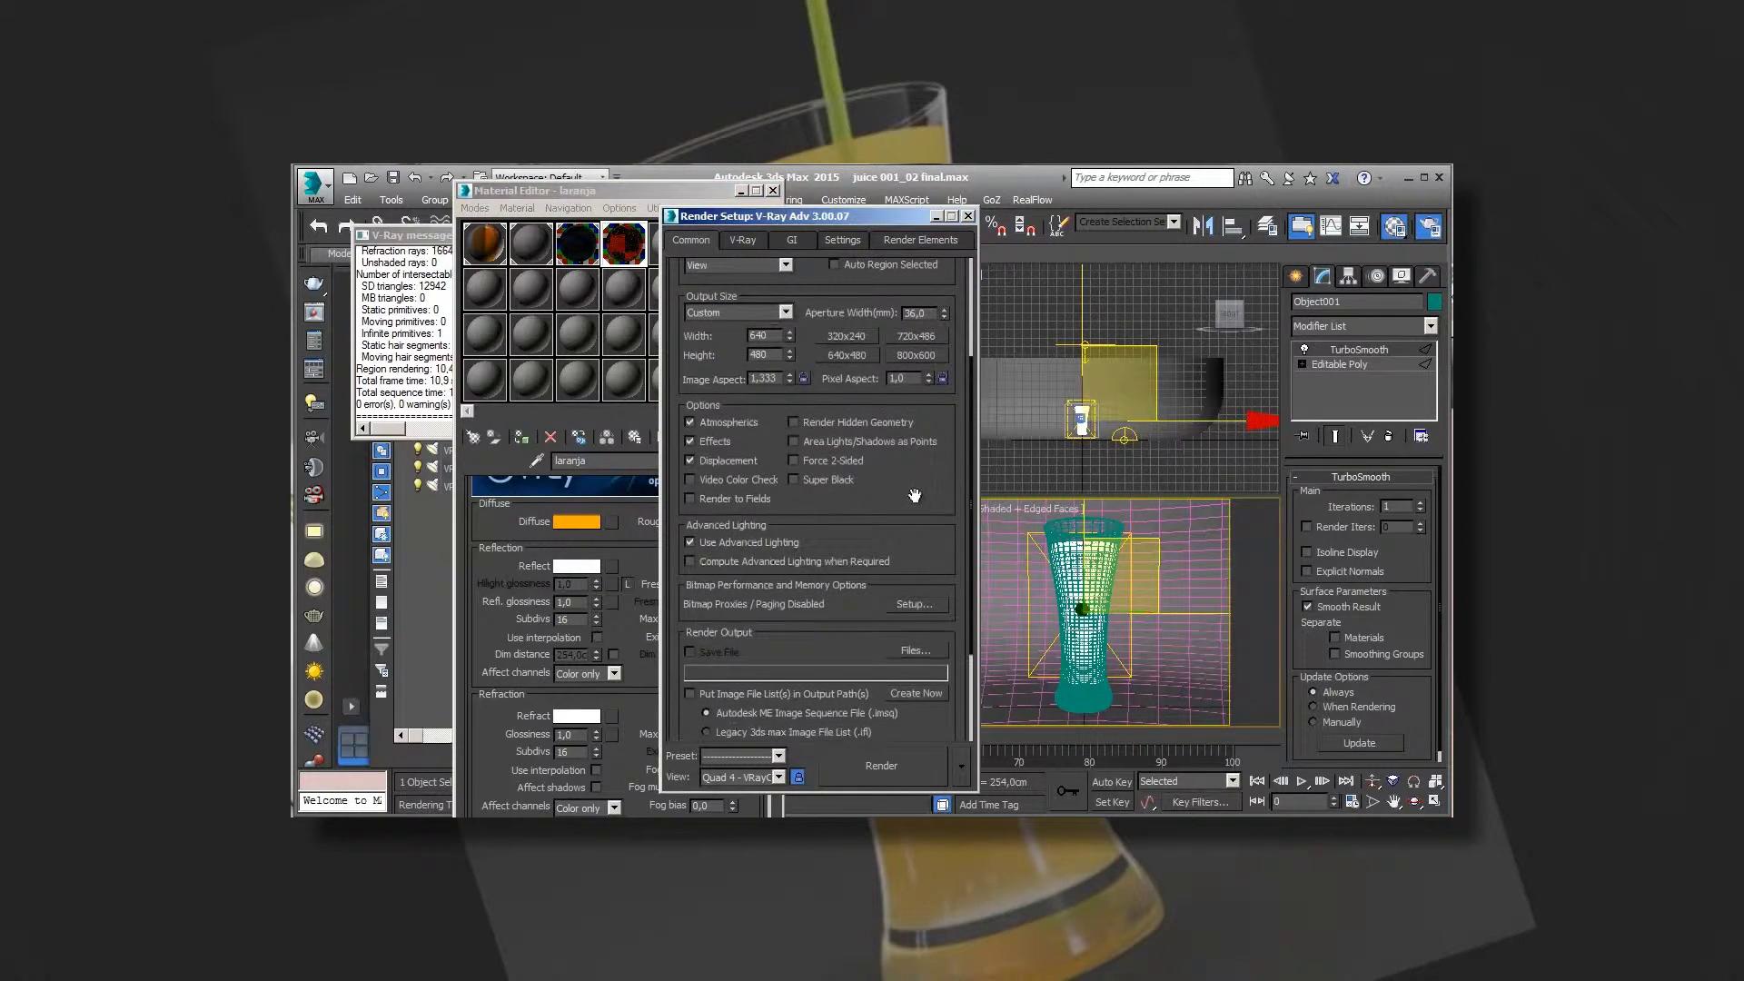
click(898, 771)
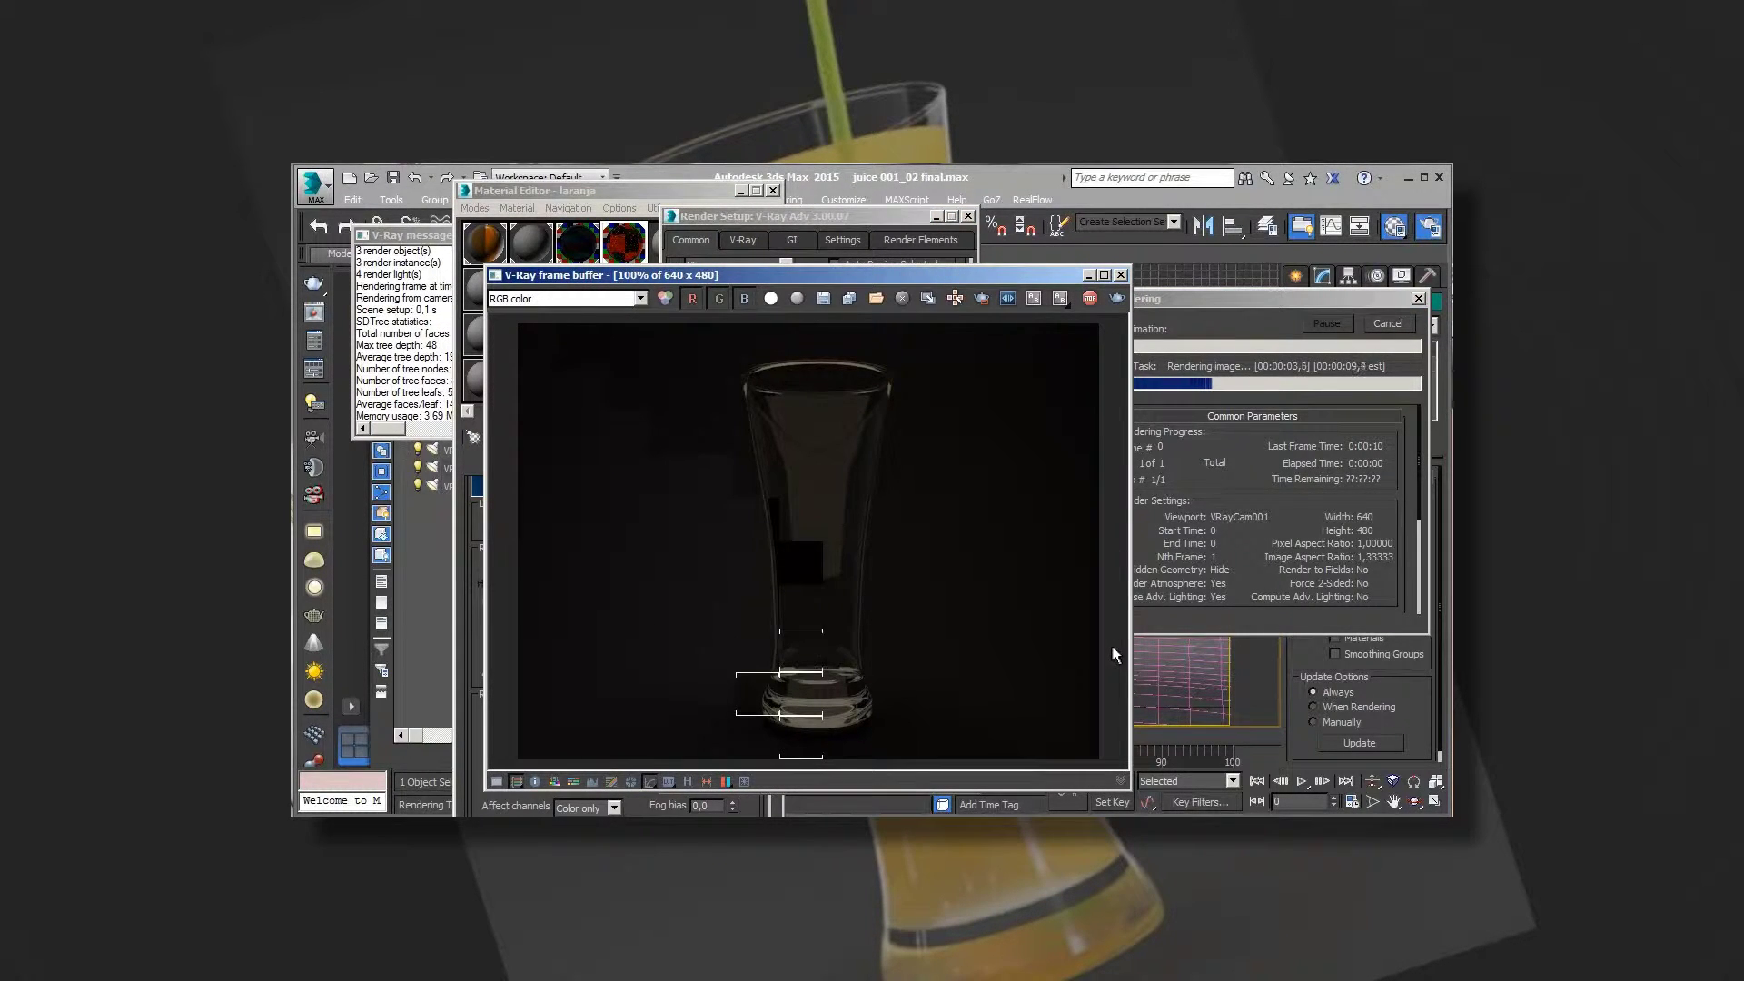
click(1122, 275)
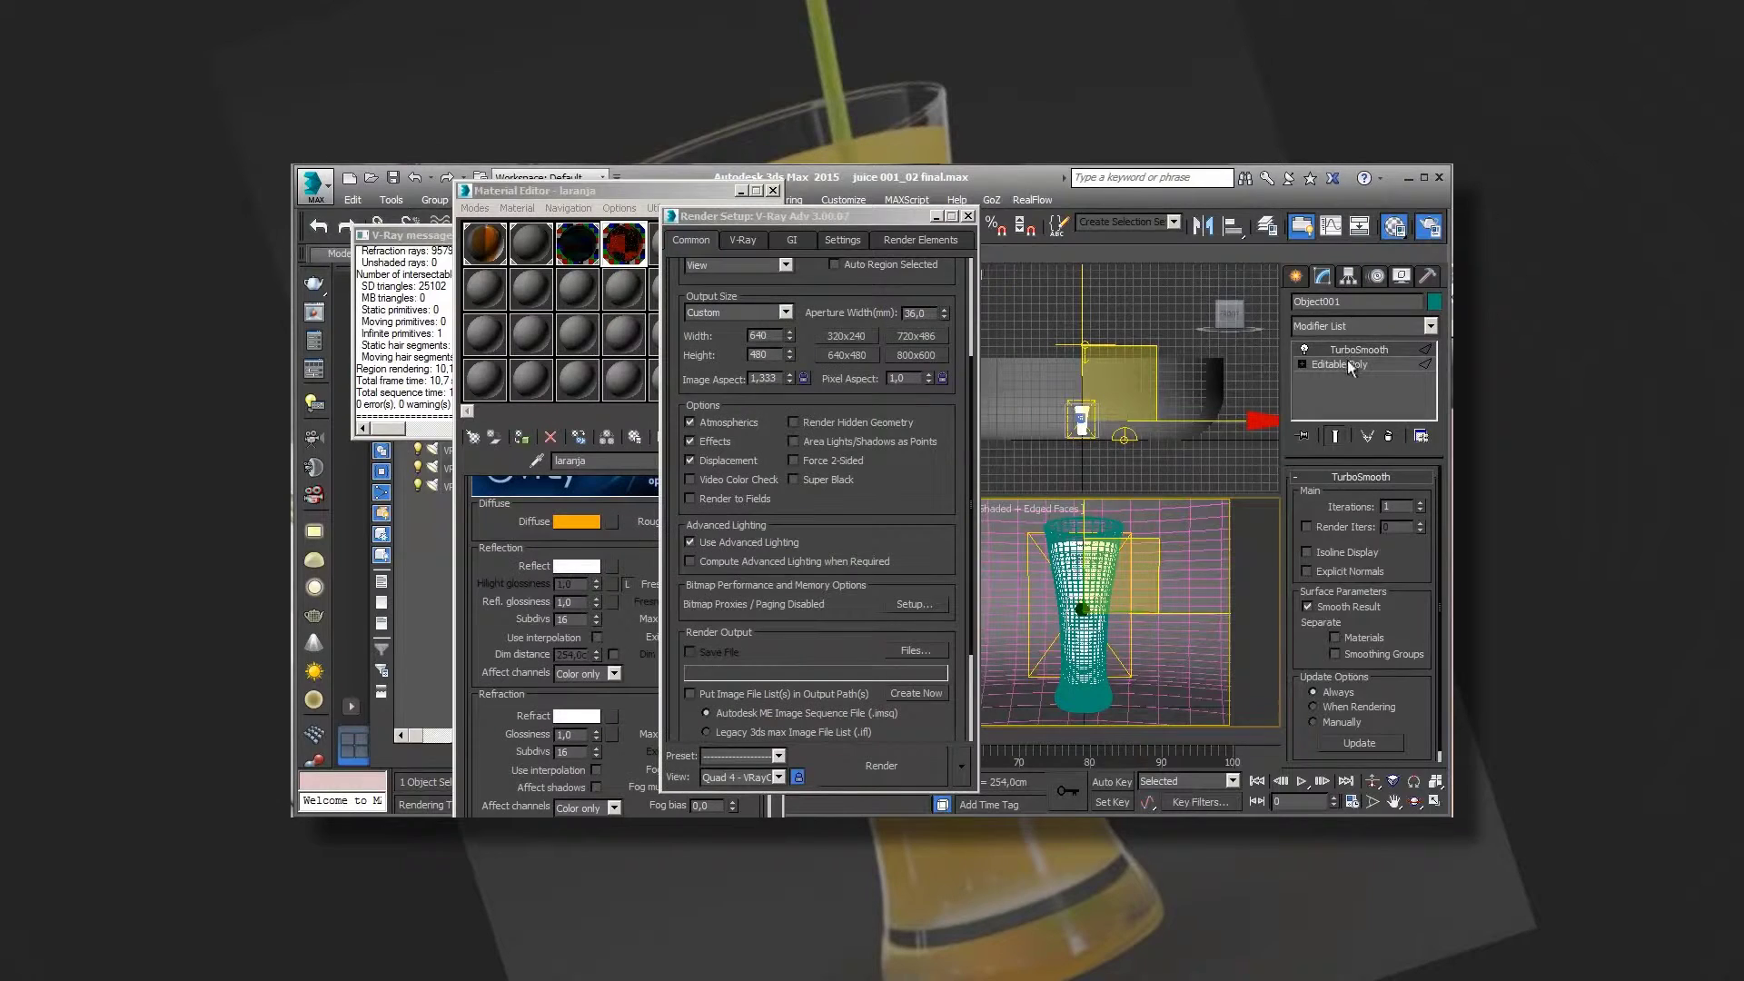
click(1431, 325)
Apply a Normal modifier with Flip Normals to the glass Object001.
scroll(1435, 545, down, 10)
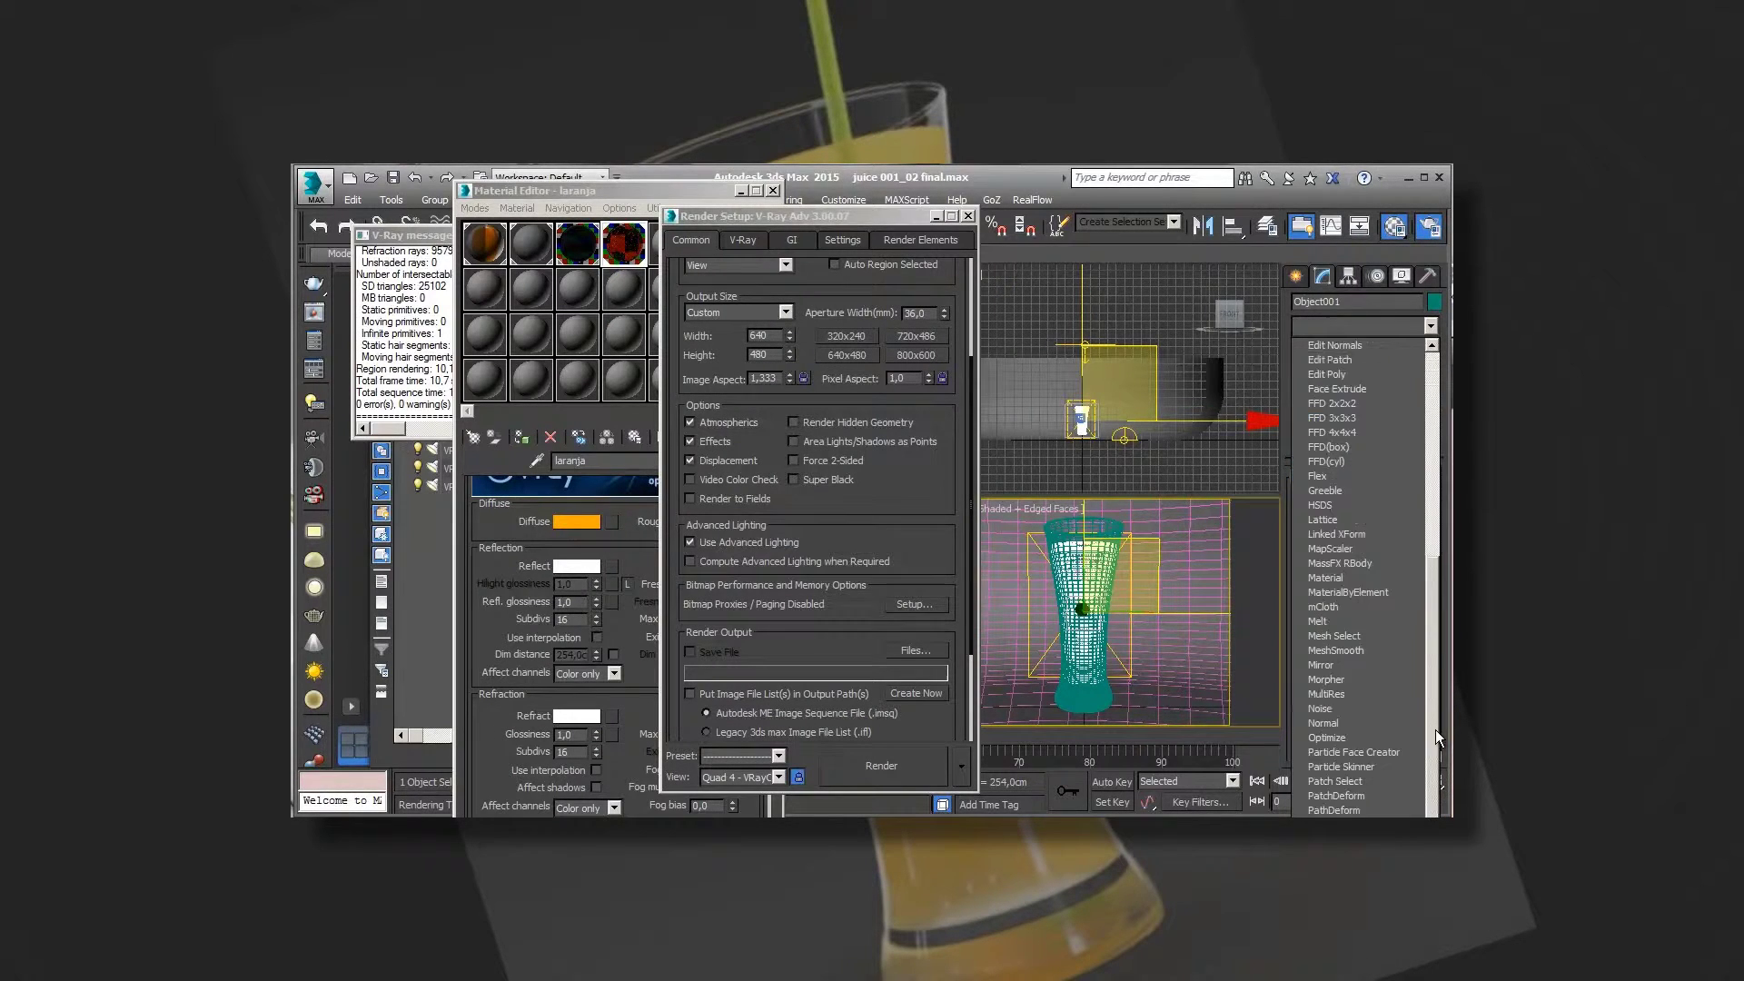
click(879, 772)
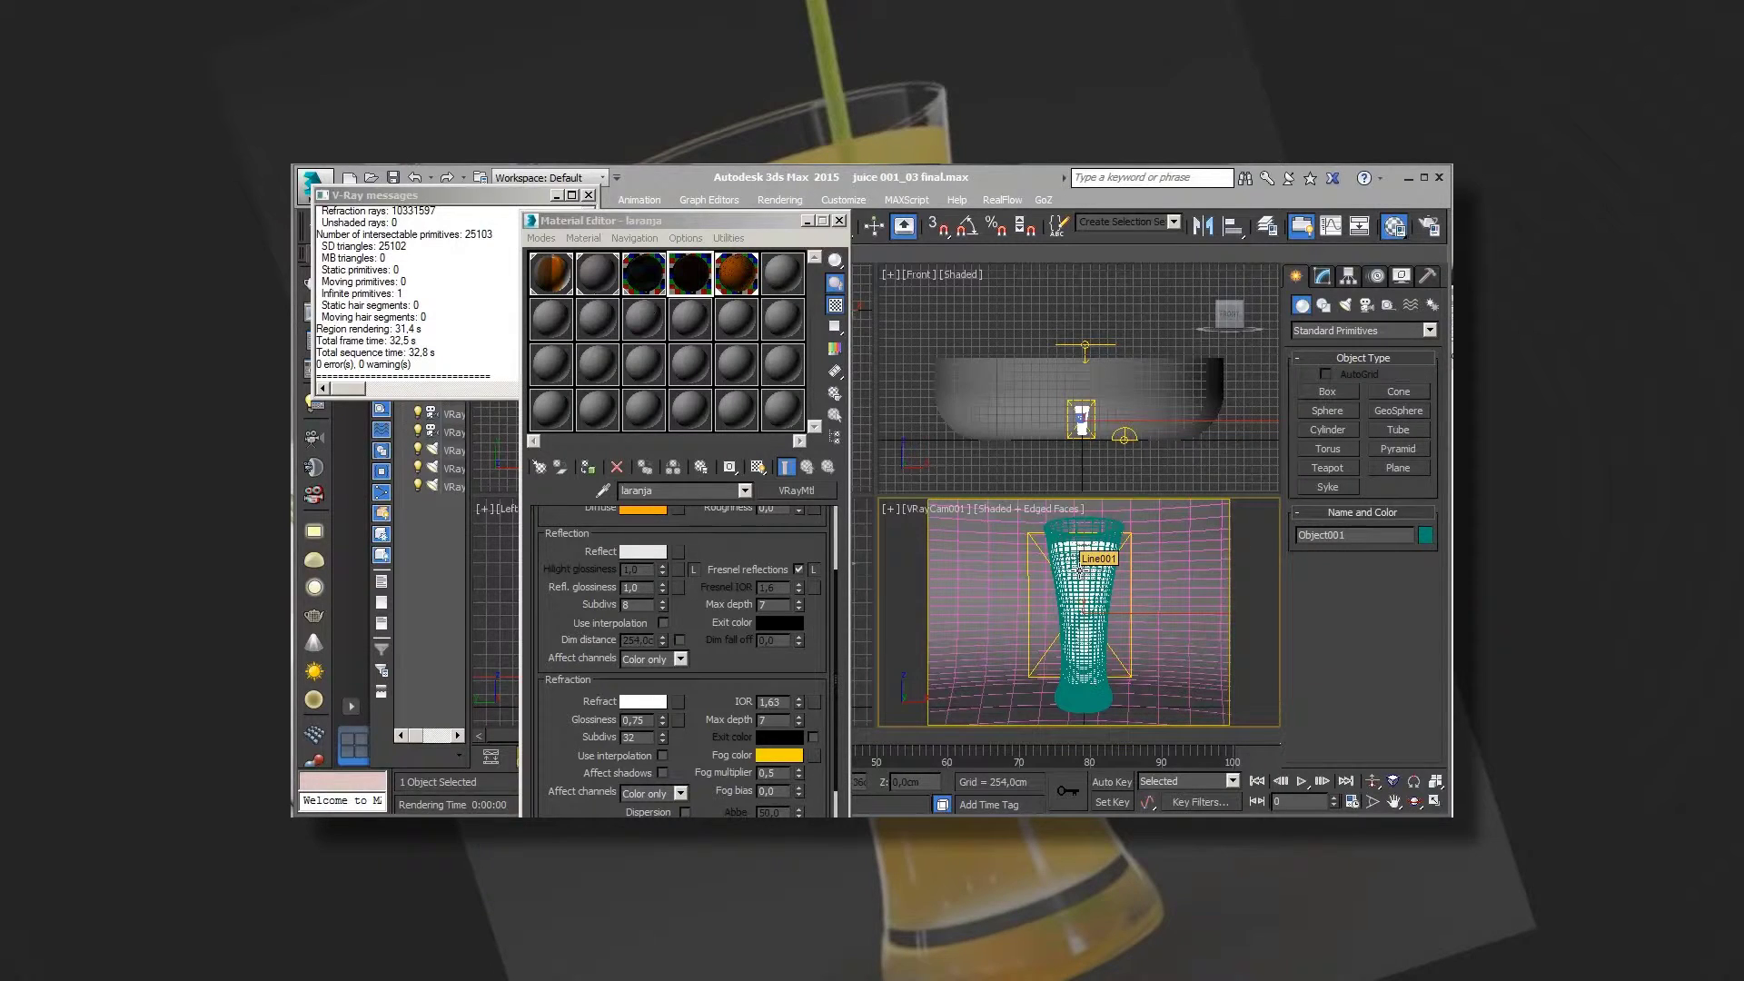
Bring the Material Editor forward to edit laranja's refraction settings.
drag(752, 222, 757, 212)
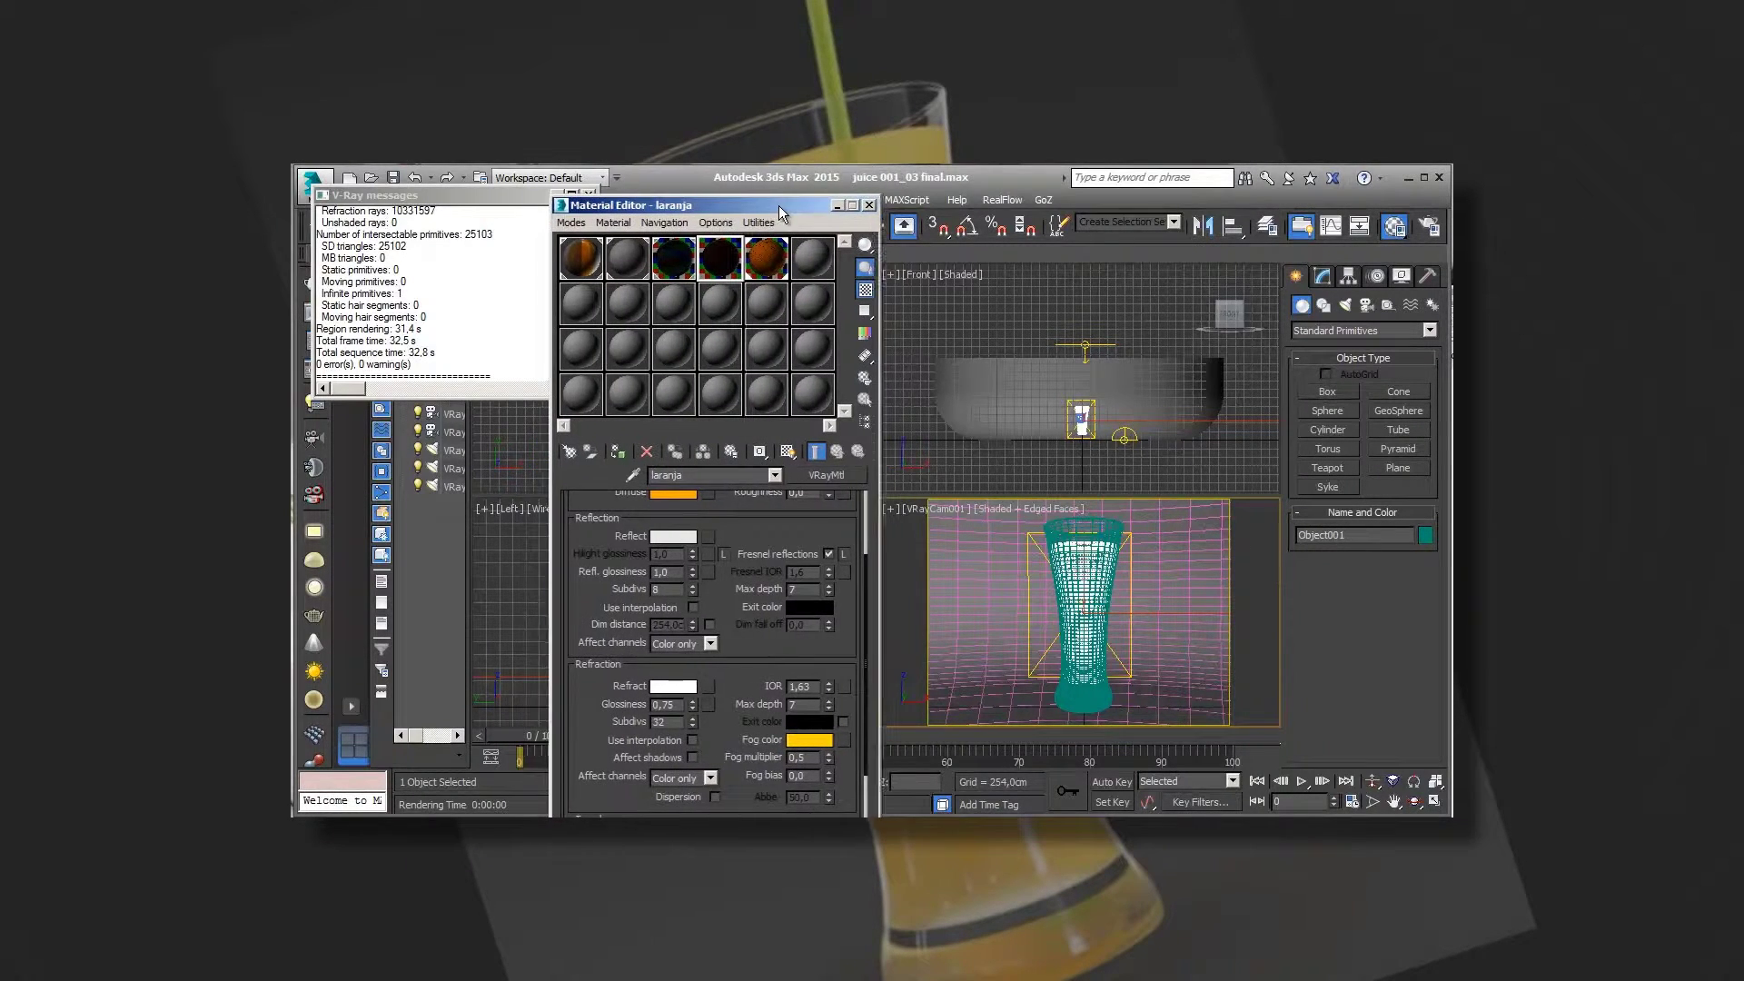